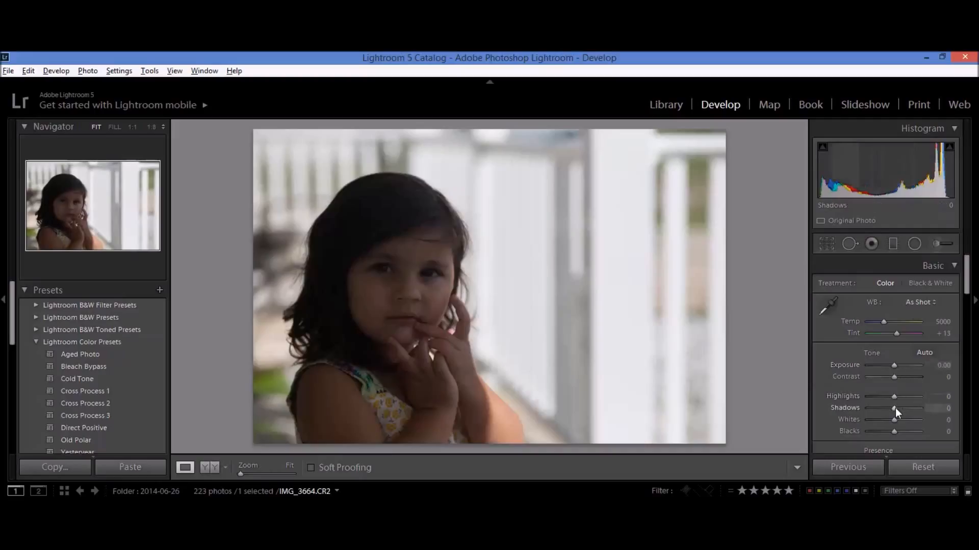
- Brighten the photo by raising the shadows to +69 and the exposure to +0.48
left_click_drag(895, 409, 913, 409)
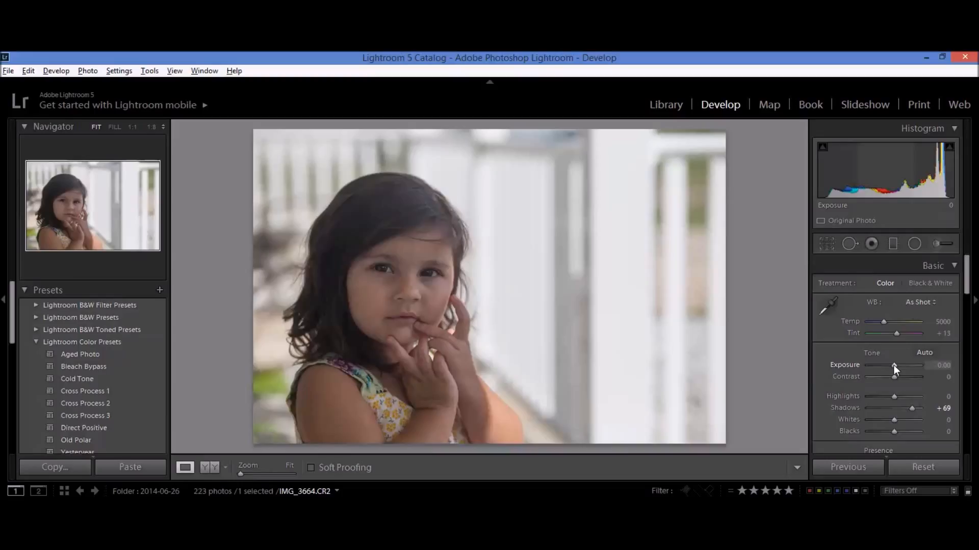
left_click_drag(894, 365, 897, 366)
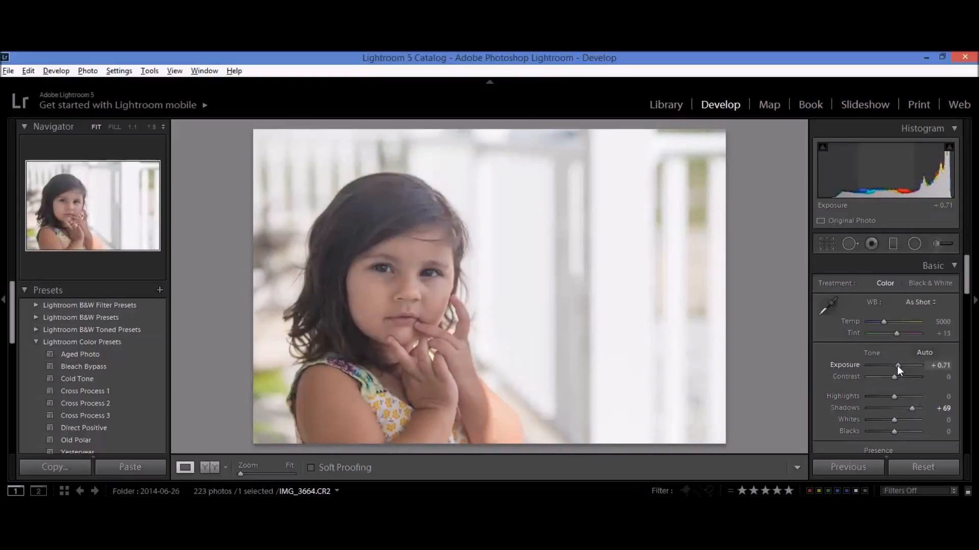
left_click_drag(897, 365, 895, 365)
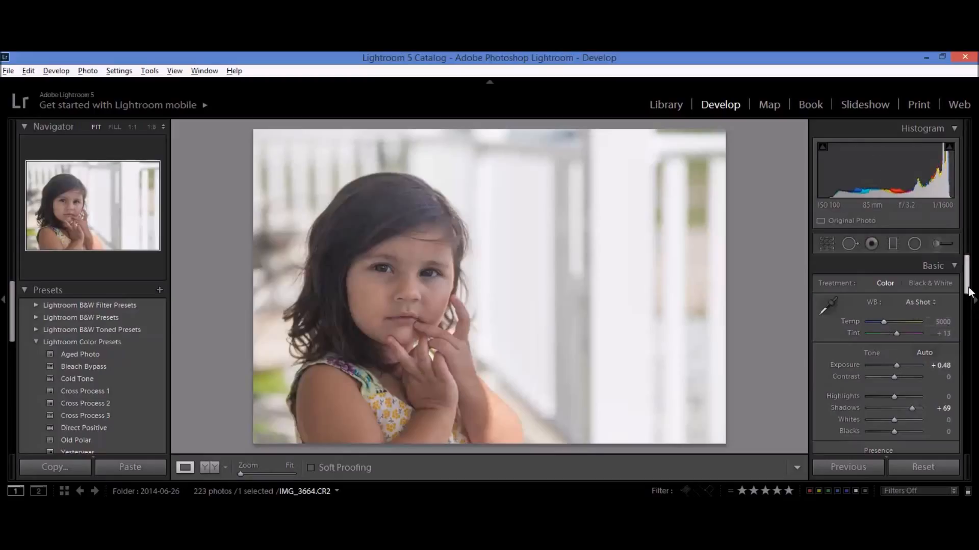
- Refine the photo's tone with shadows at +52, blacks at -21, highlights at -100 and whites at -60
left_click_drag(969, 291, 970, 308)
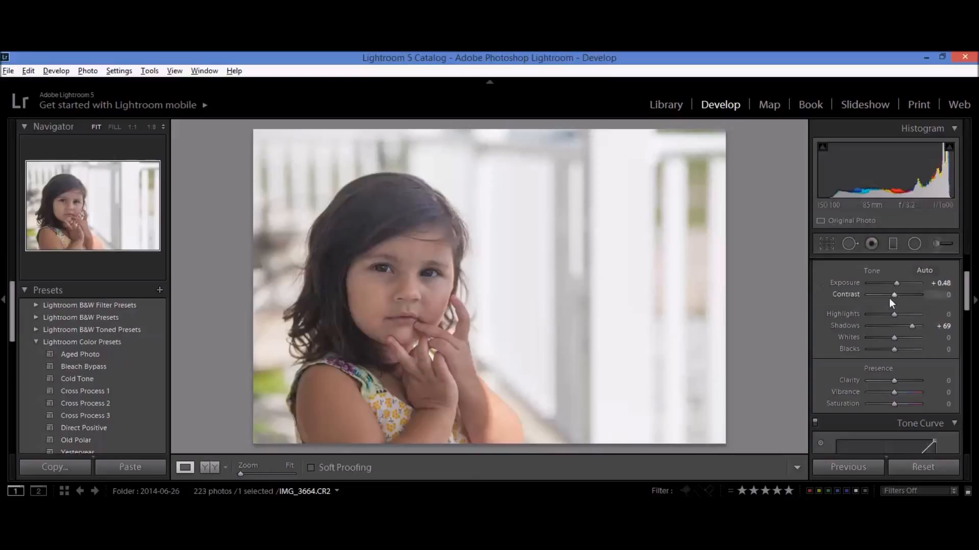
left_click_drag(967, 305, 967, 297)
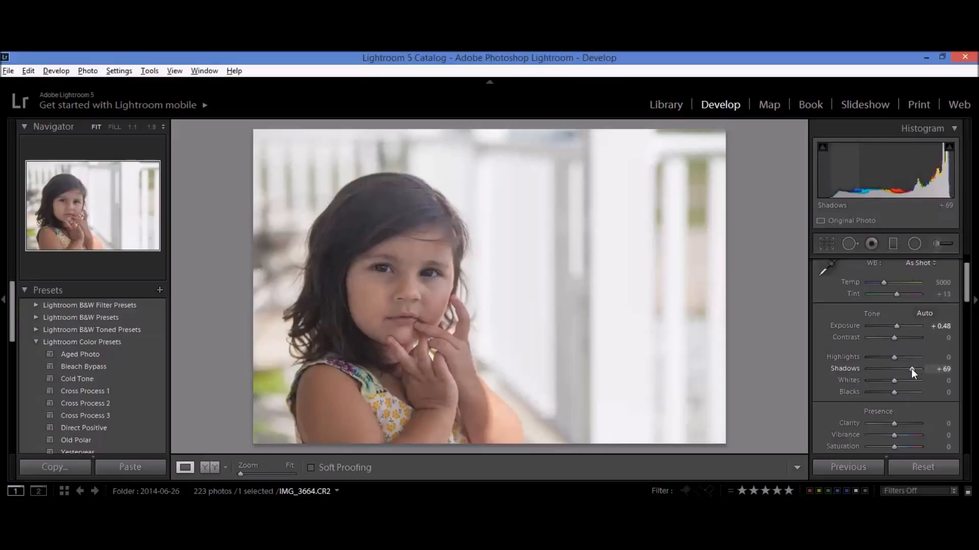
left_click_drag(910, 369, 906, 368)
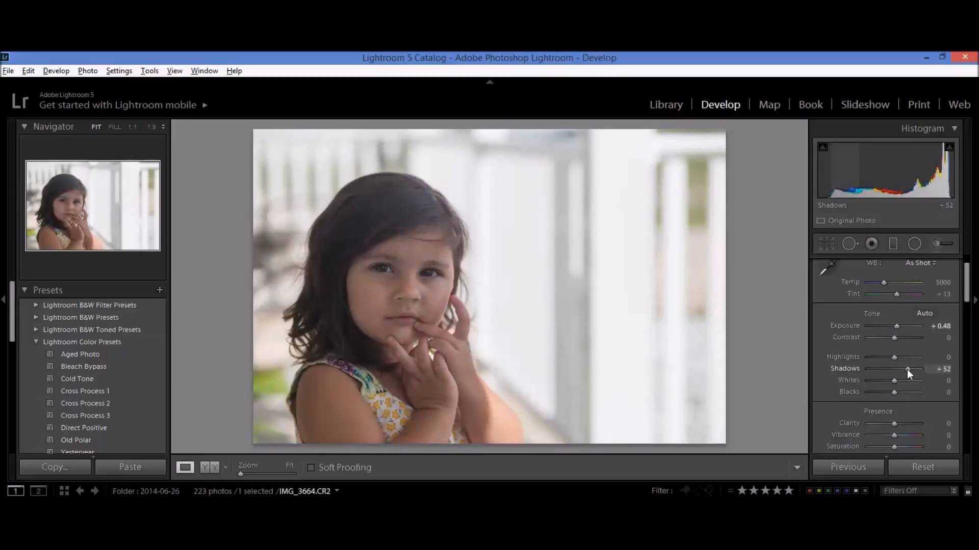
left_click_drag(894, 393, 886, 394)
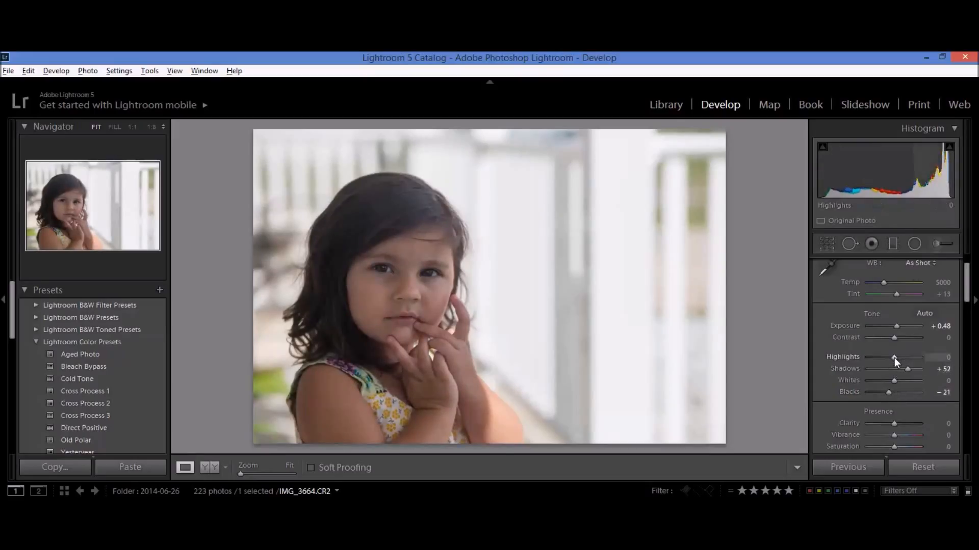
left_click_drag(894, 357, 860, 357)
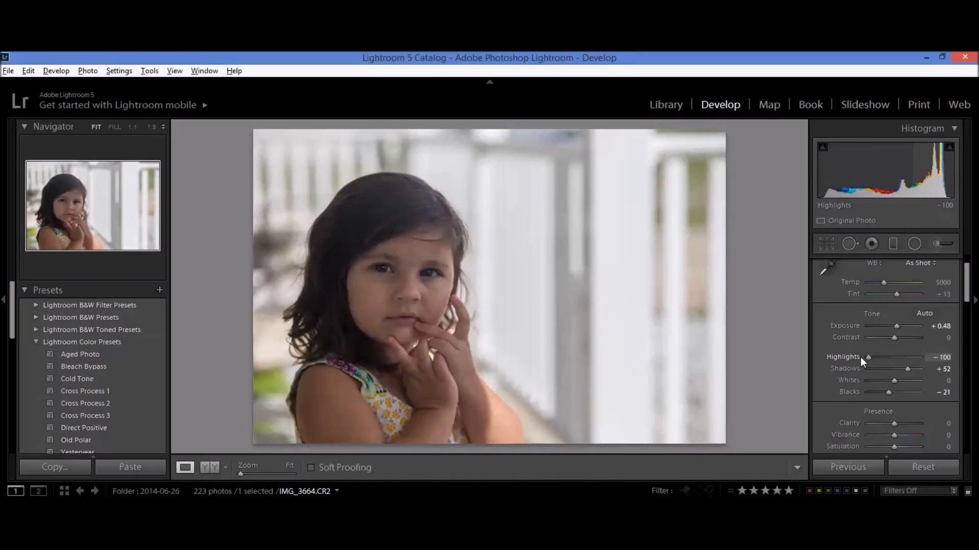
mouse_move(894, 380)
left_mouse_down()
mouse_move(849, 383)
mouse_move(878, 380)
left_mouse_up()
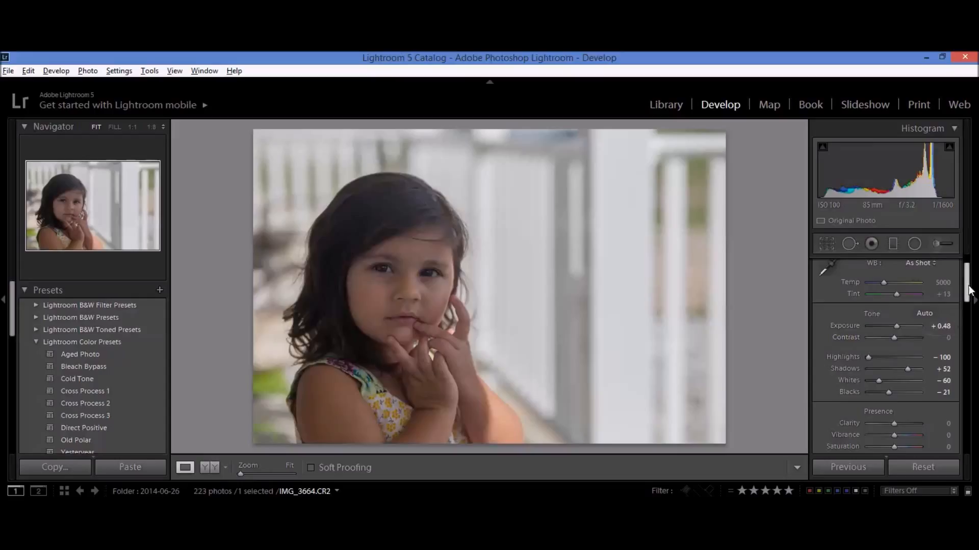
- Raise the saturation to +17 and warm the white balance temperature to 5095
scroll(970, 292, "down", 2)
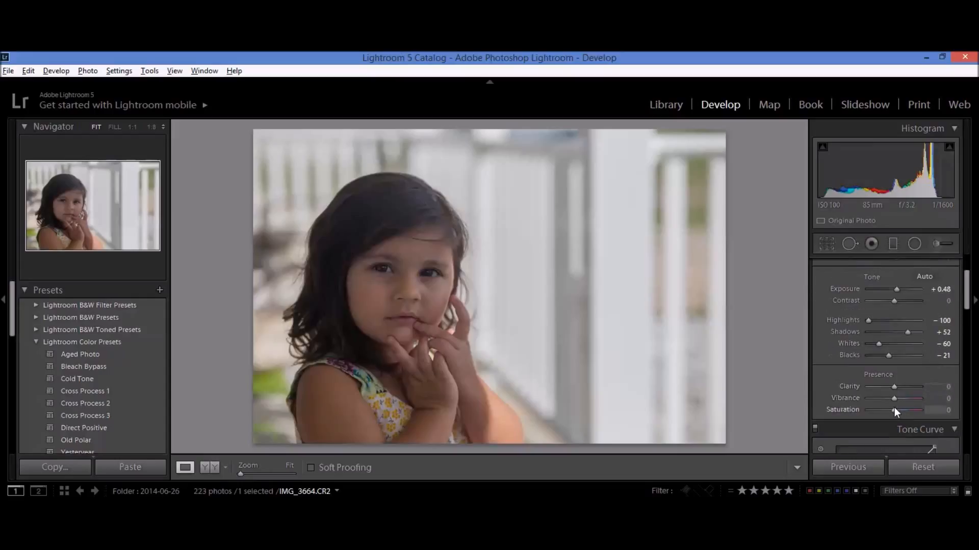
left_click_drag(894, 411, 898, 411)
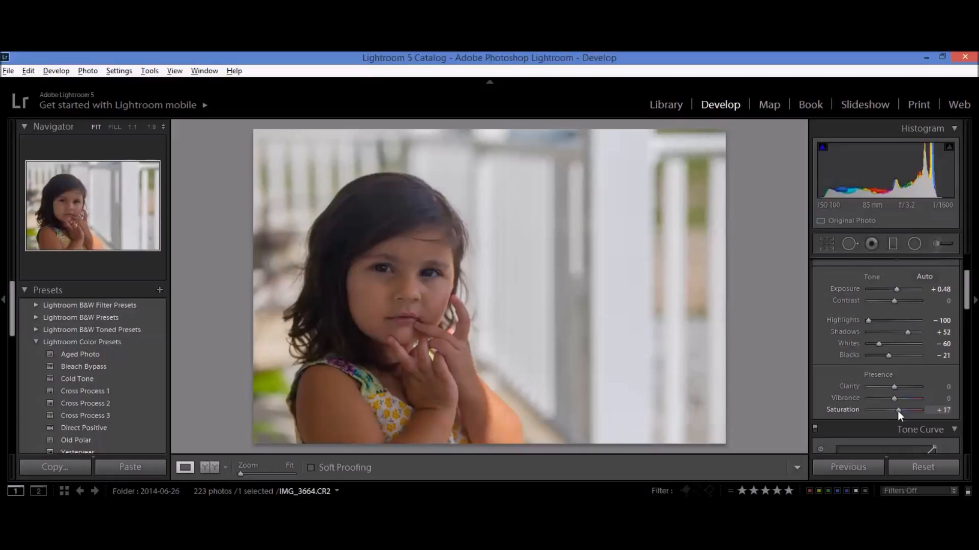
left_click_drag(968, 303, 968, 287)
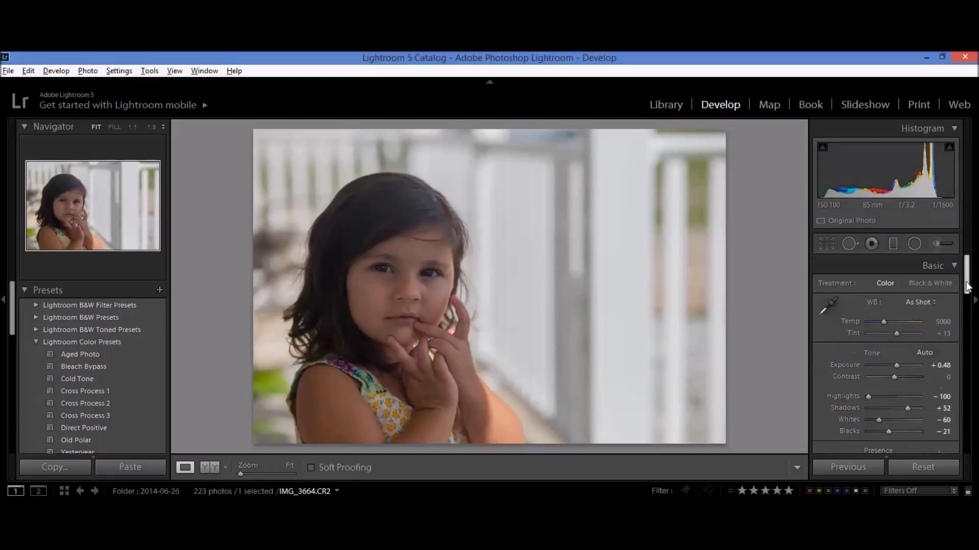
left_click_drag(884, 323, 885, 322)
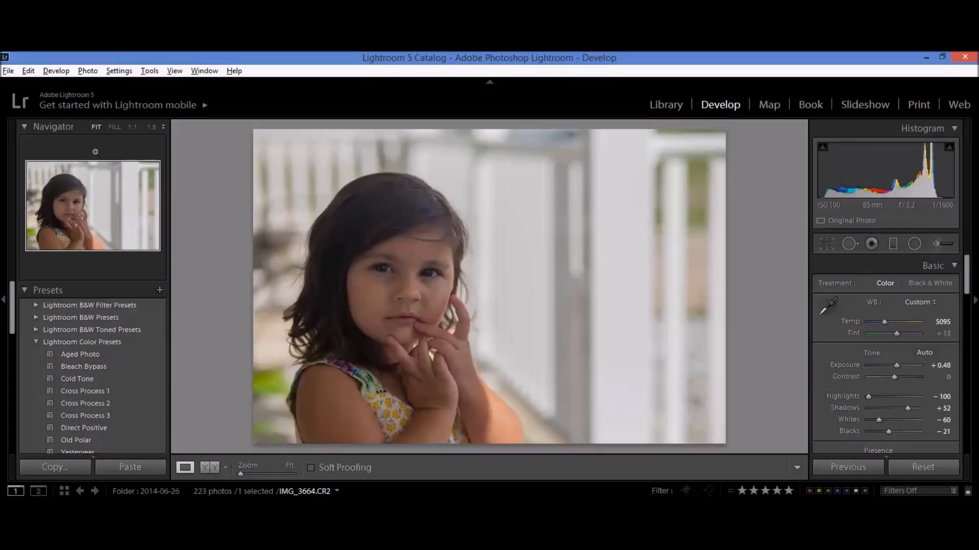
- Open the export settings for the edited photo and choose the Desktop as its destination folder
left_click(9, 71)
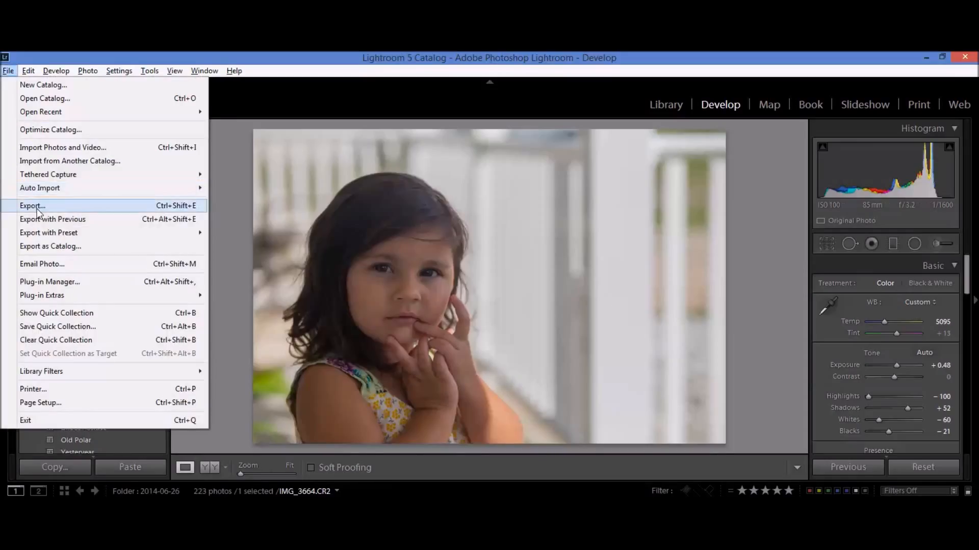
left_click(34, 205)
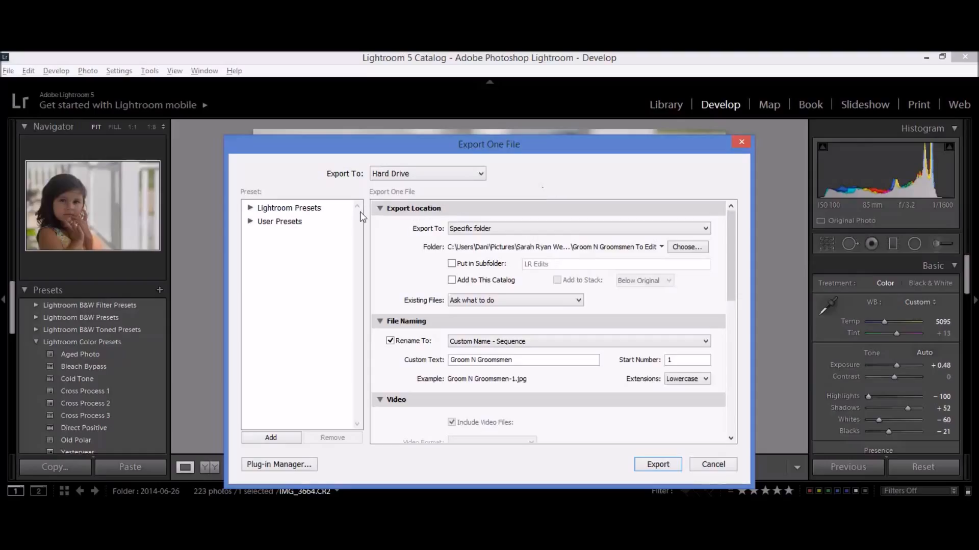
left_click(685, 247)
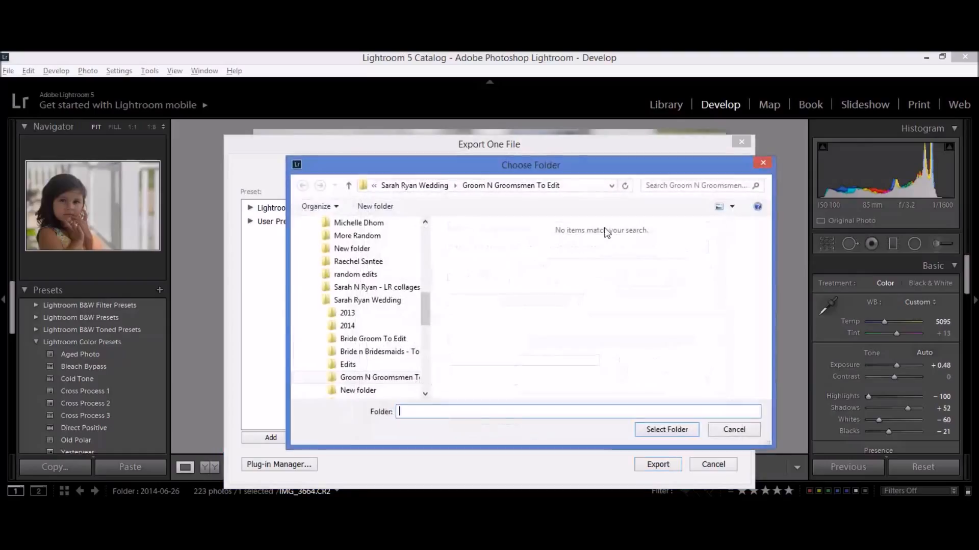
left_click_drag(426, 307, 423, 215)
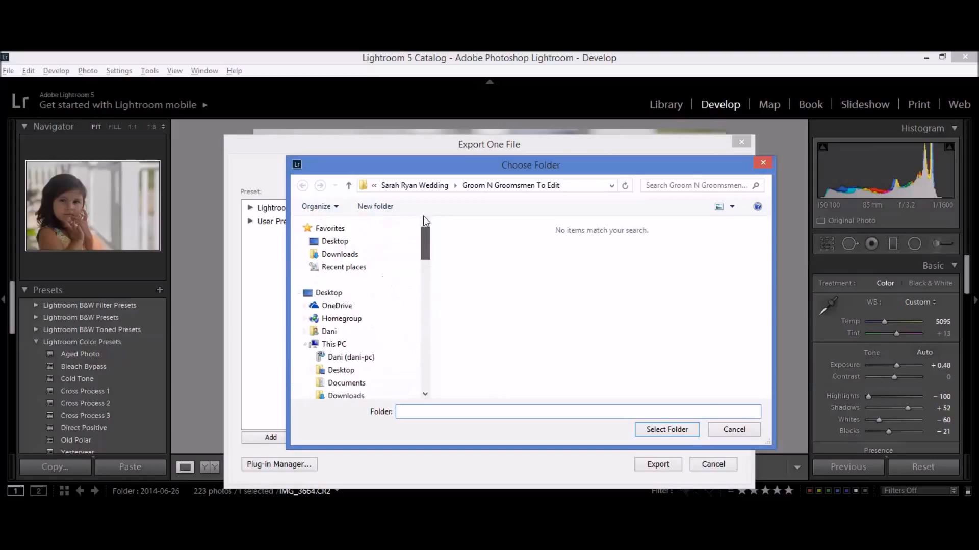
left_click(346, 245)
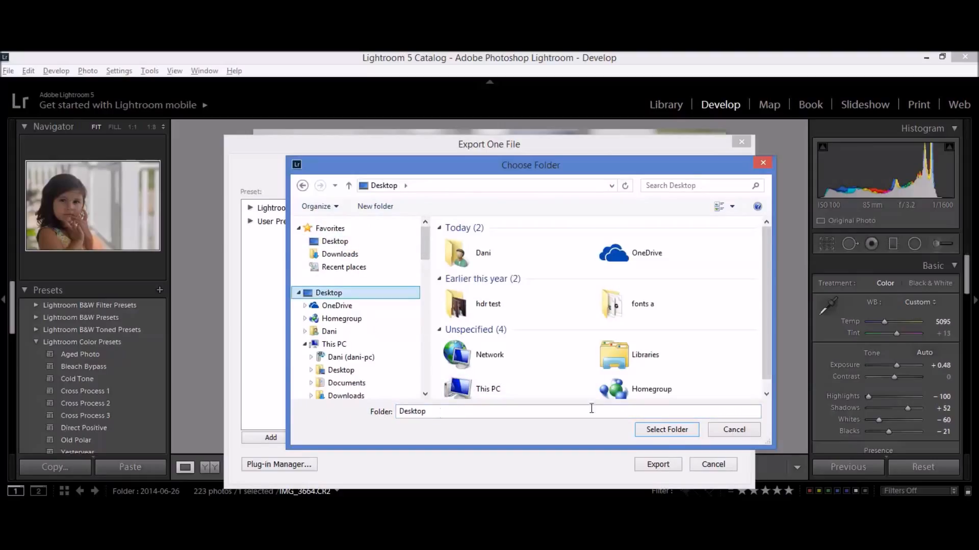
left_click(665, 430)
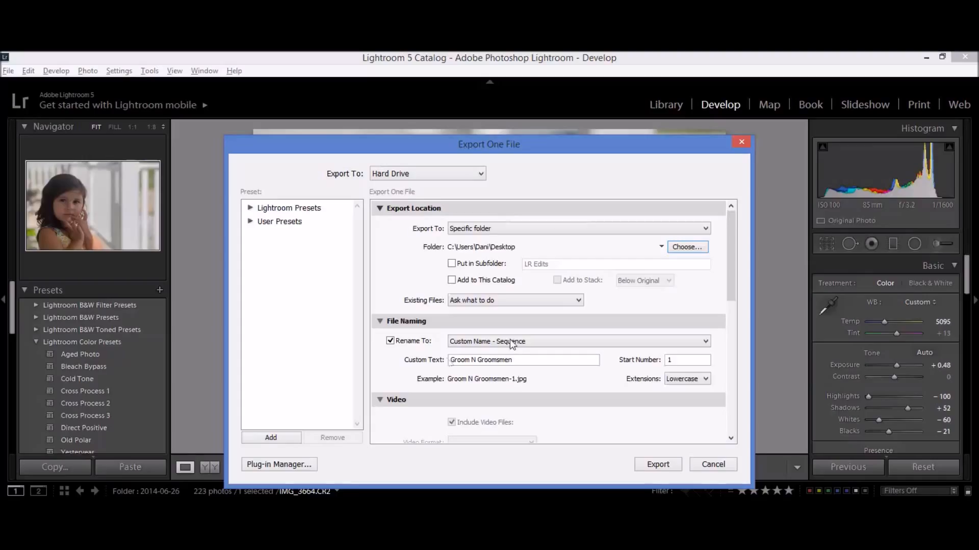
- Turn off file renaming so the original file name is kept, and export the photo
left_click(390, 341)
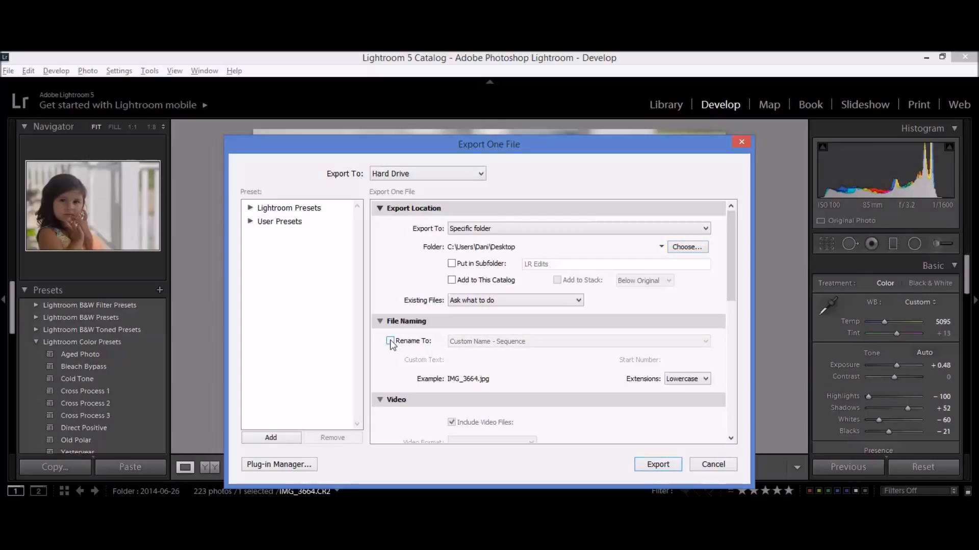
left_click_drag(732, 256, 726, 417)
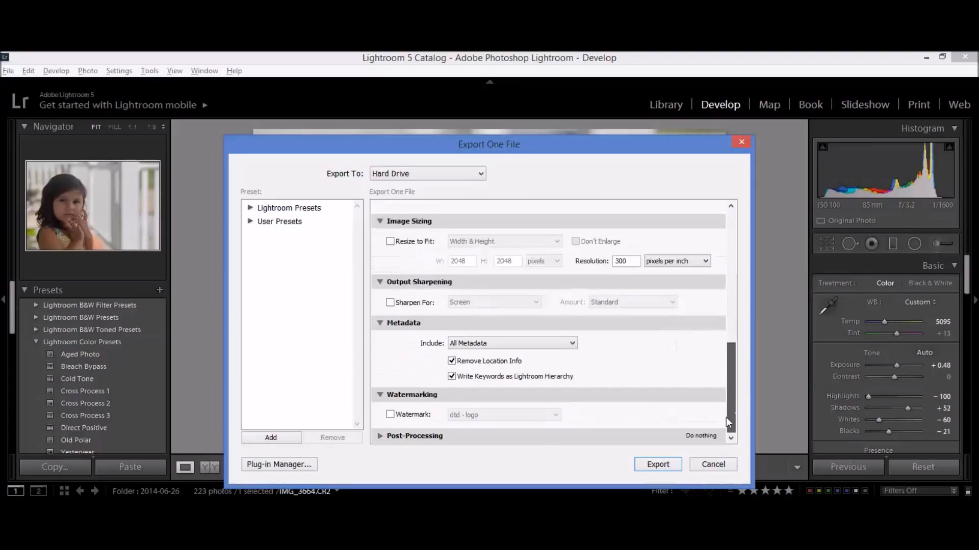
left_click(657, 464)
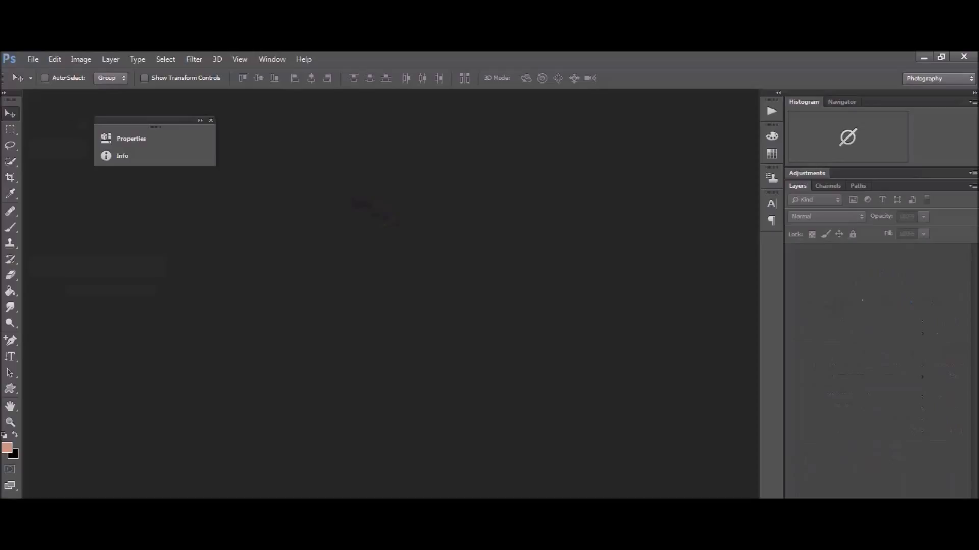
- Switch to Photoshop, open IMG_3664.jpg from the Desktop and close the floating Properties and Info group
left_click(29, 60)
left_click(38, 85)
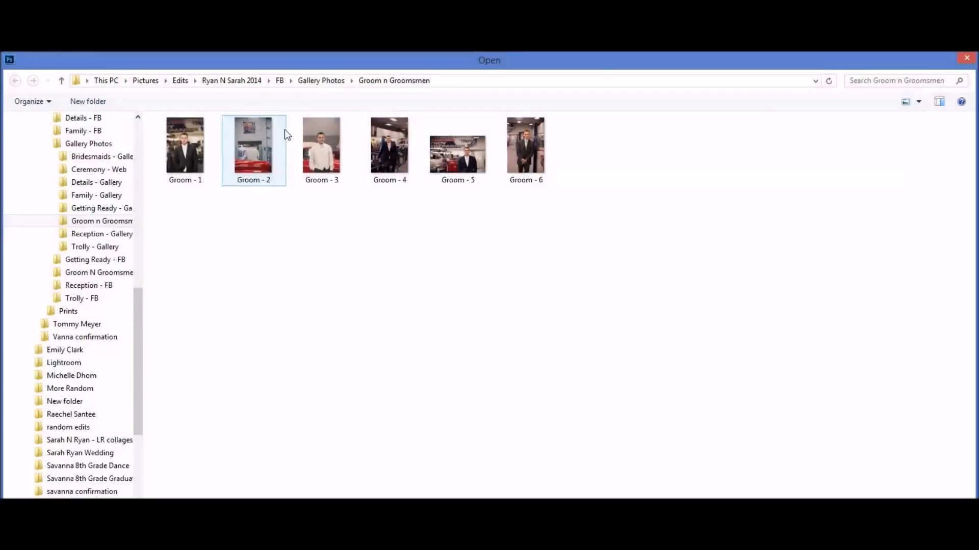
left_click_drag(141, 316, 135, 128)
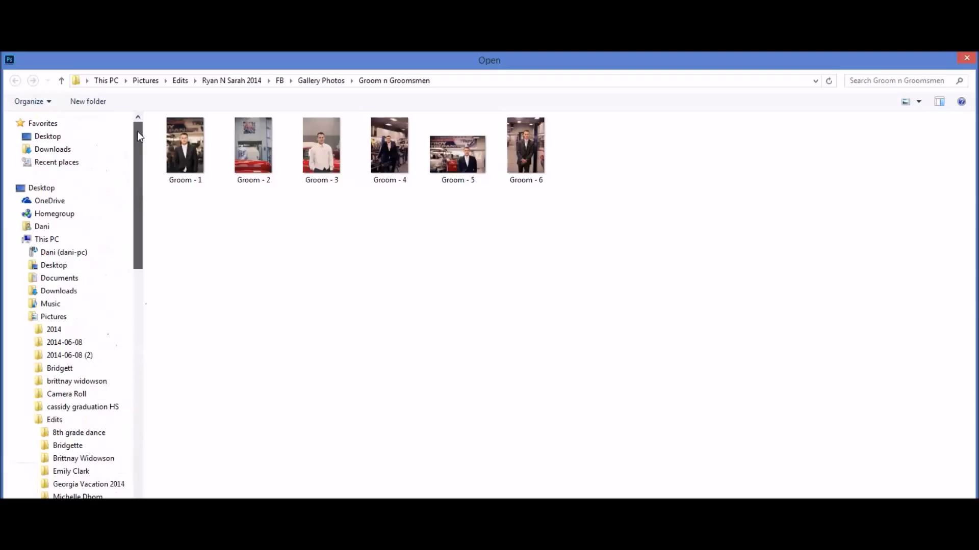
left_click(56, 138)
scroll(343, 159, "down", 5)
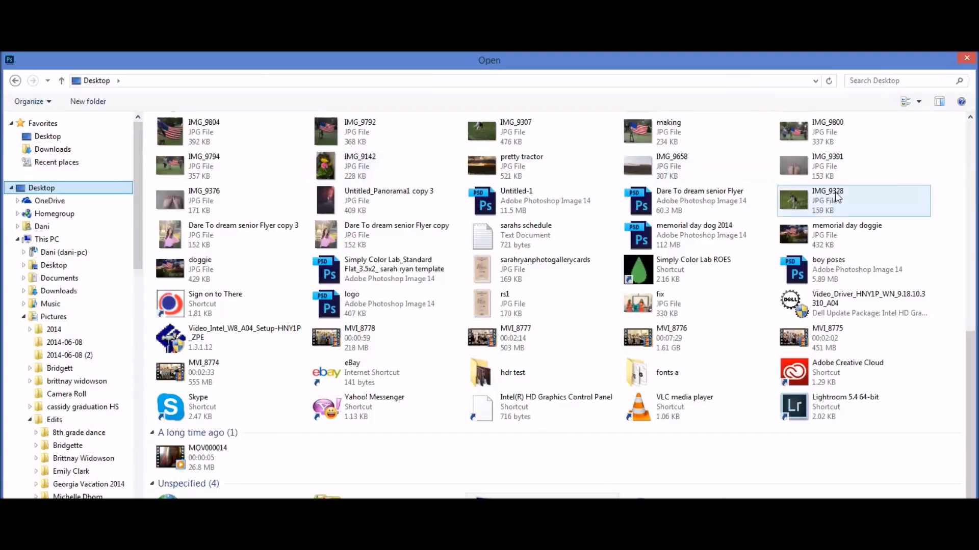
scroll(816, 407, "up", 10)
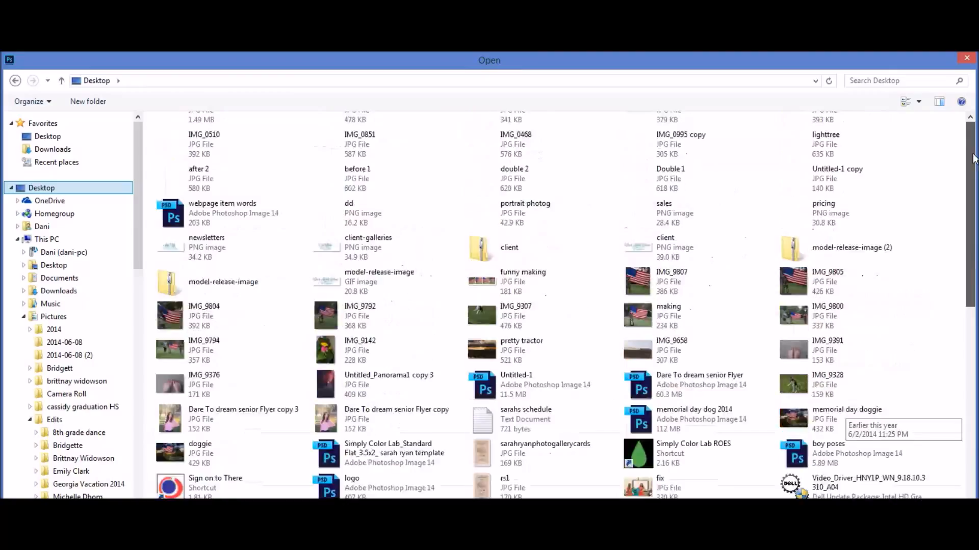
double_click(233, 159)
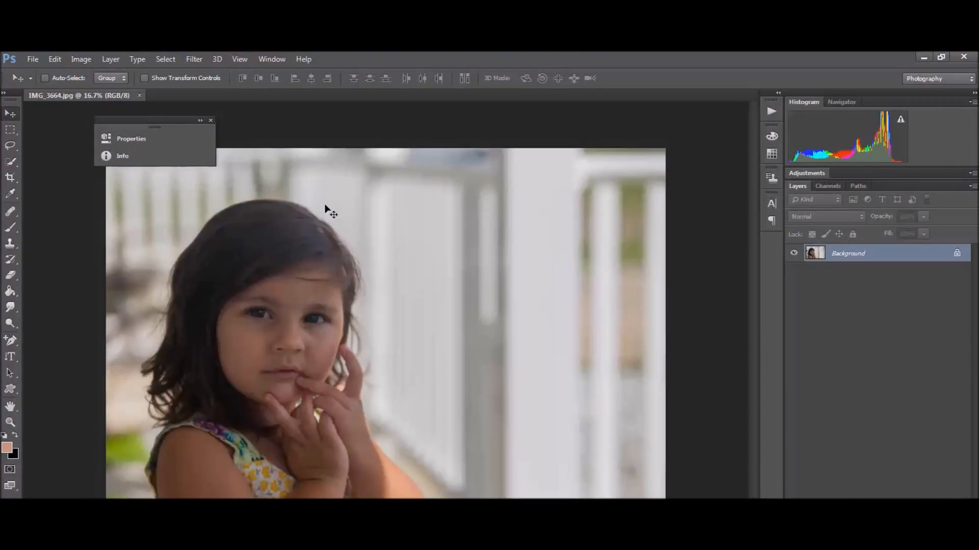
left_click(211, 120)
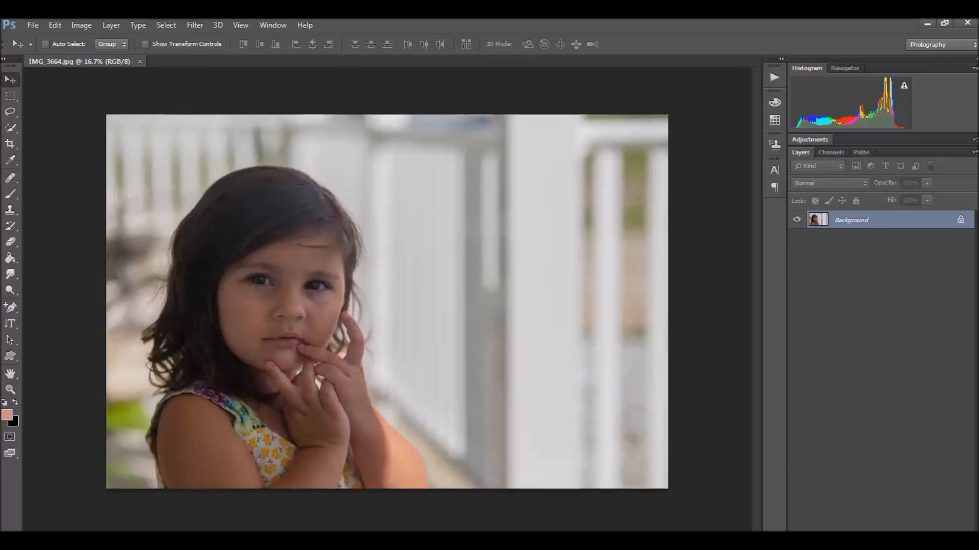
- Add a Selective Color adjustment layer above the background and set cyan in the neutrals to -2%
left_click(881, 539)
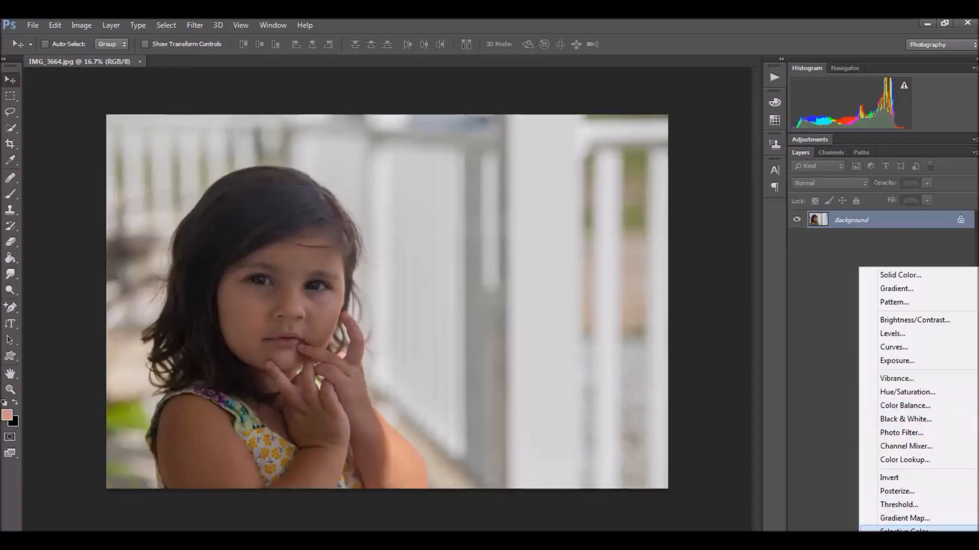
left_click(905, 526)
left_click_drag(299, 99, 639, 97)
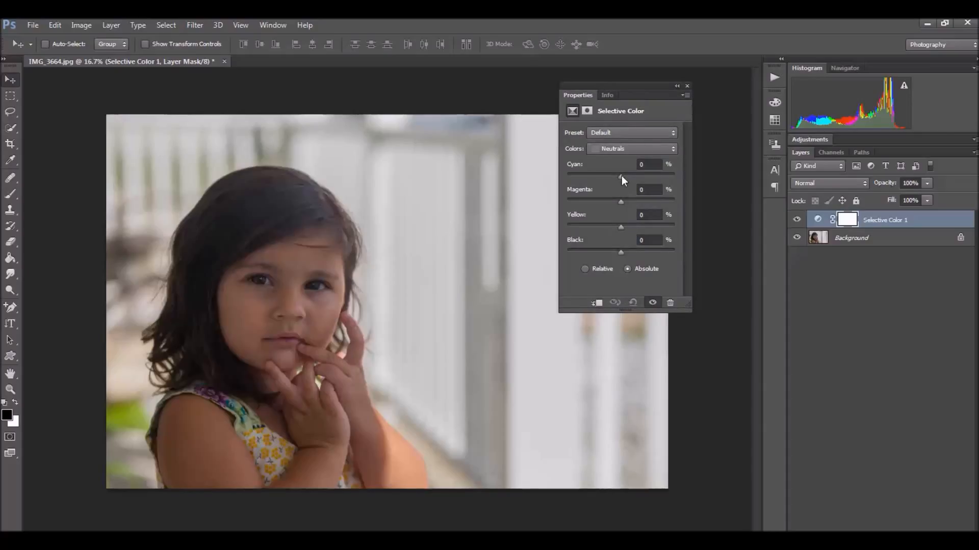
left_click_drag(622, 176, 618, 176)
left_click_drag(619, 177, 620, 177)
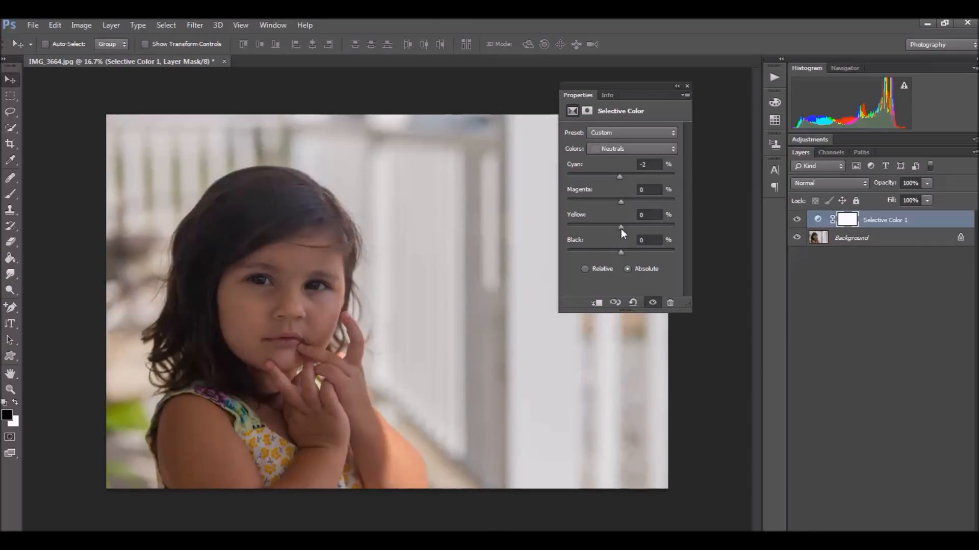
- Fine-tune the yellow amount in the Selective Color neutrals and collapse the adjustment's properties
left_click_drag(627, 229, 622, 230)
left_click_drag(625, 229, 621, 229)
left_click(677, 86)
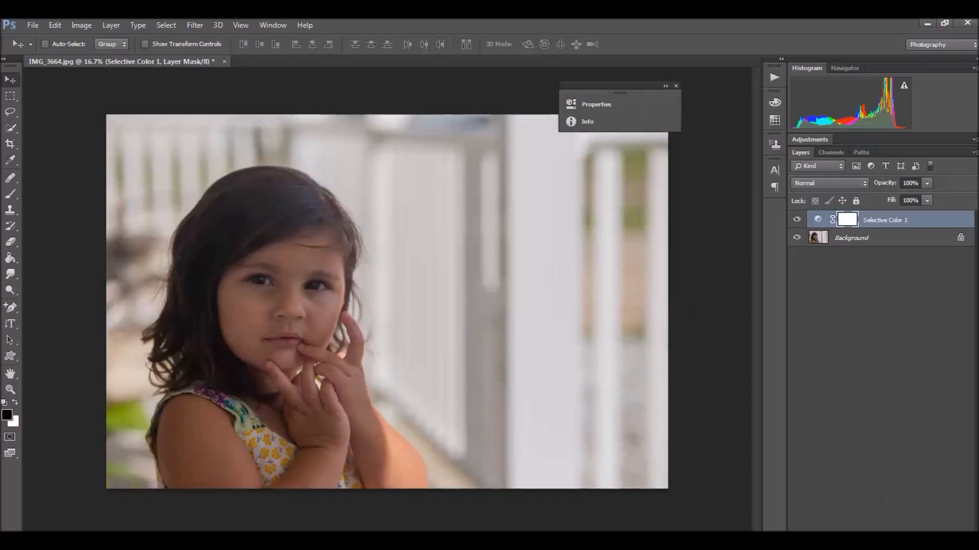
- Add a Color Balance adjustment layer and set its highlights to +13 on cyan–red and -20 on yellow–blue
left_click(881, 537)
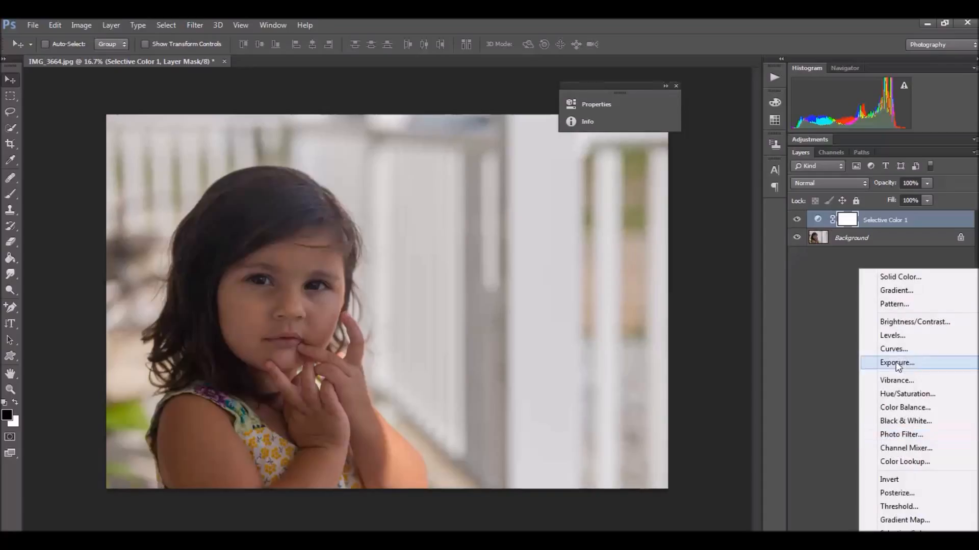
left_click(895, 410)
left_click(503, 133)
left_click(484, 166)
left_click_drag(470, 163, 475, 163)
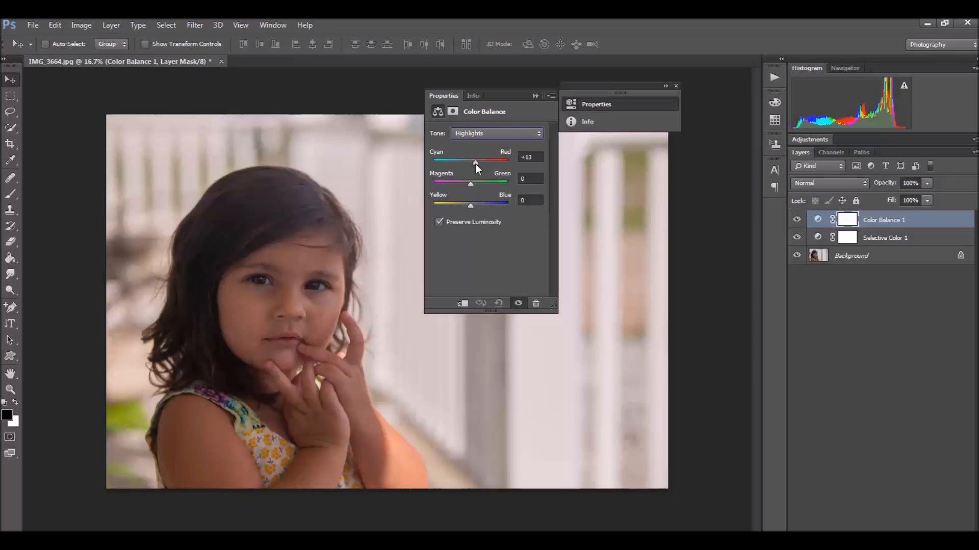
left_click_drag(469, 205, 463, 206)
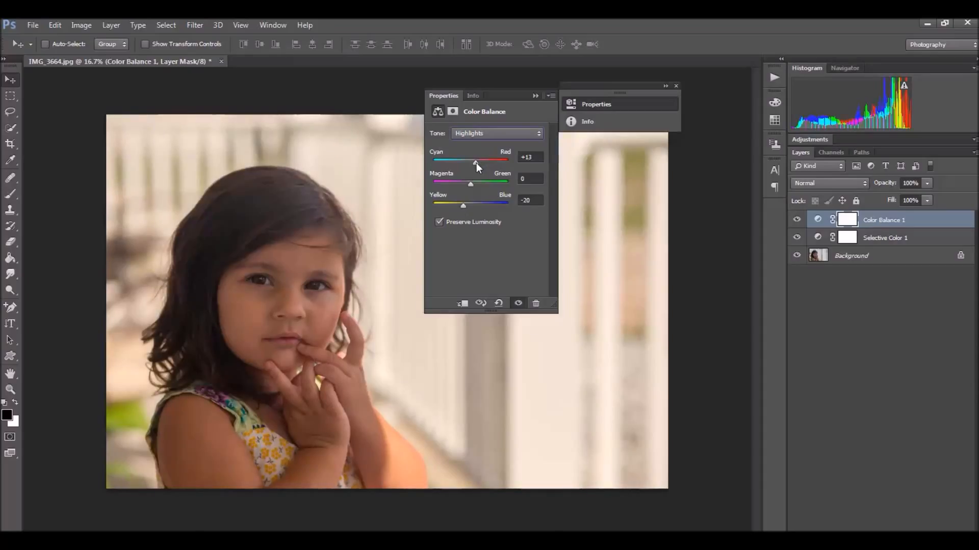
- Raise the Color Balance highlights to +20 on cyan–red and collapse the adjustment's properties
left_click_drag(476, 163, 478, 164)
left_click_drag(473, 163, 477, 163)
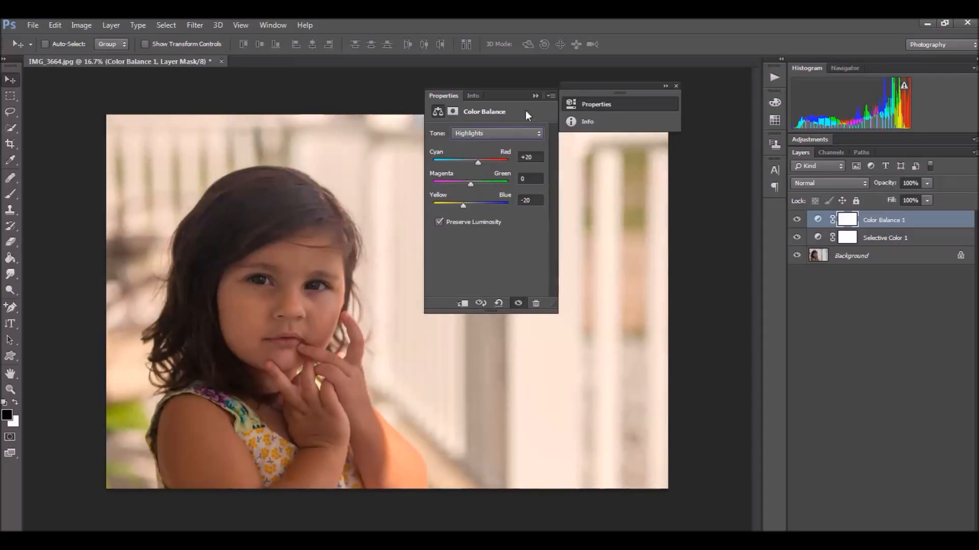
left_click(536, 95)
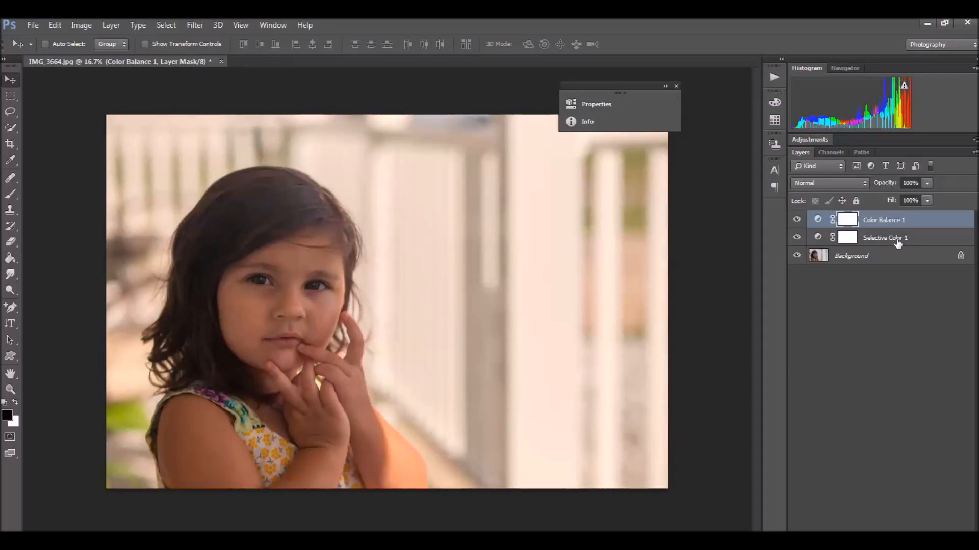
- Group the Color Balance and Selective Color layers and toggle the group's visibility to compare before and after
left_click(897, 240, "shift")
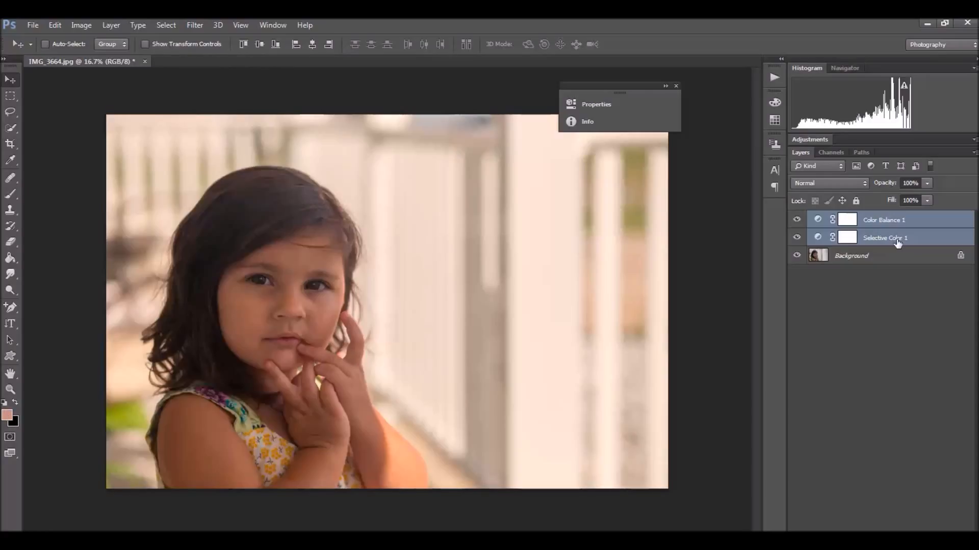
key("ctrl+g")
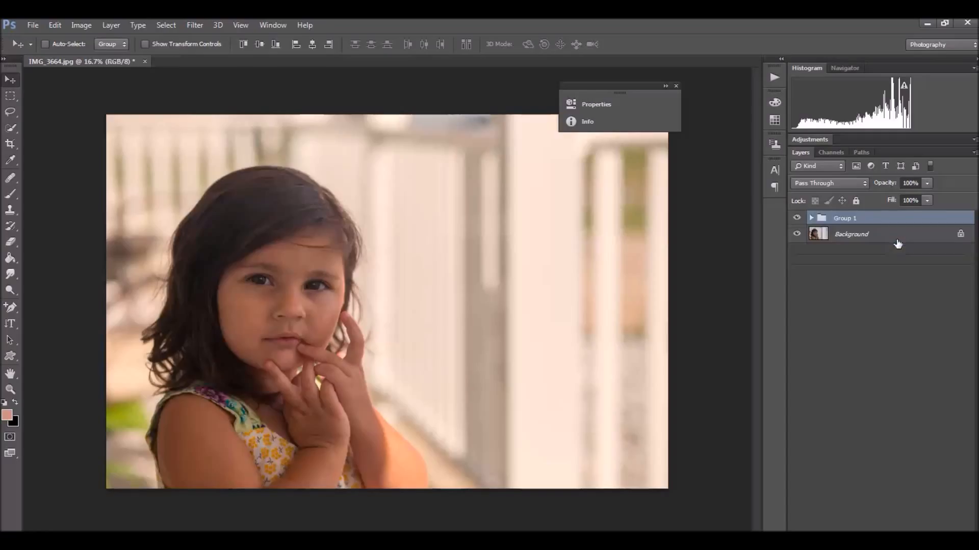
left_click(796, 218)
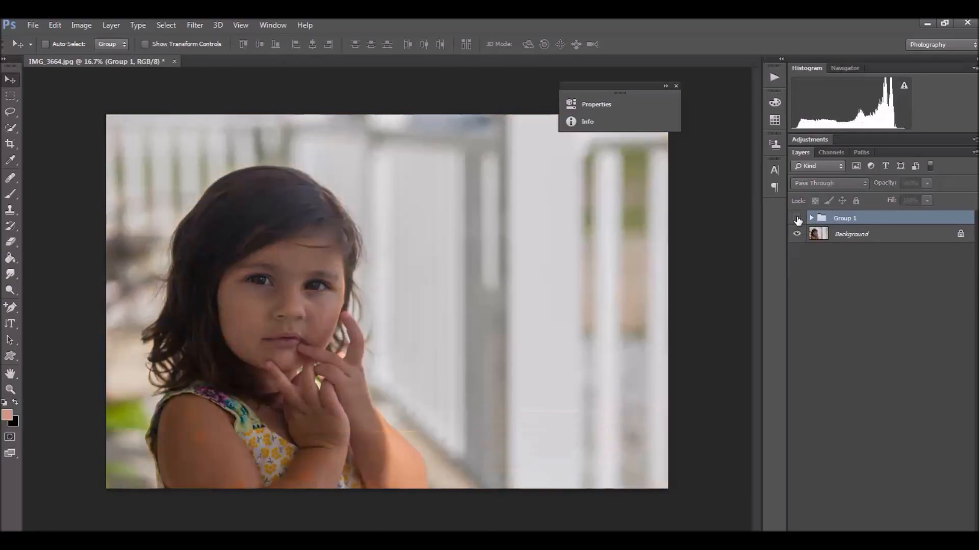
left_click(797, 218)
left_click(796, 218)
left_click(796, 218)
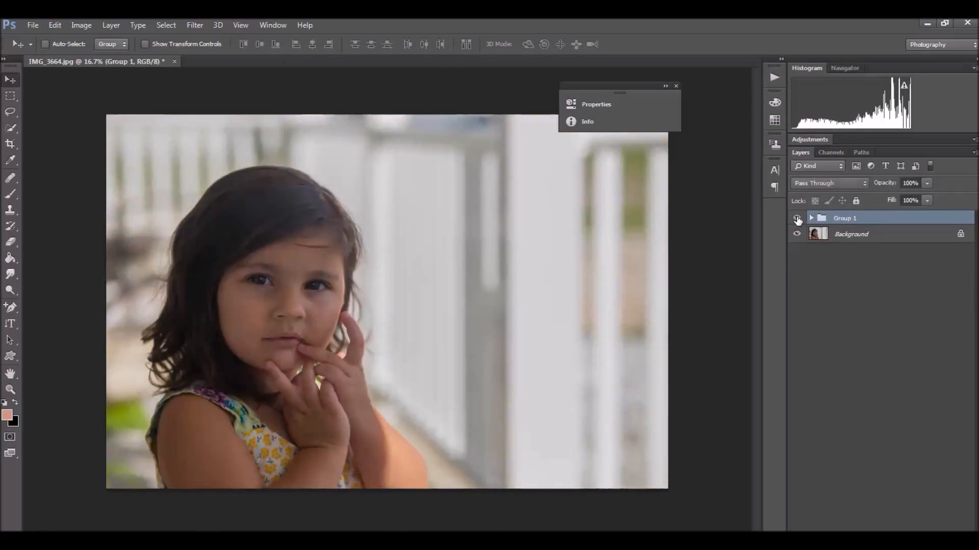
- Flatten the image into a single background layer
left_click(850, 238)
right_click(850, 239)
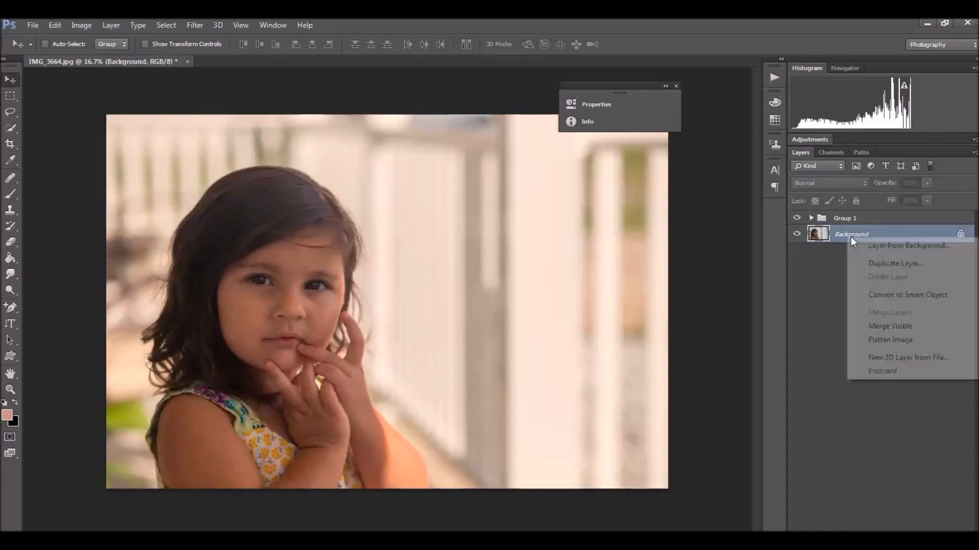
left_click(875, 341)
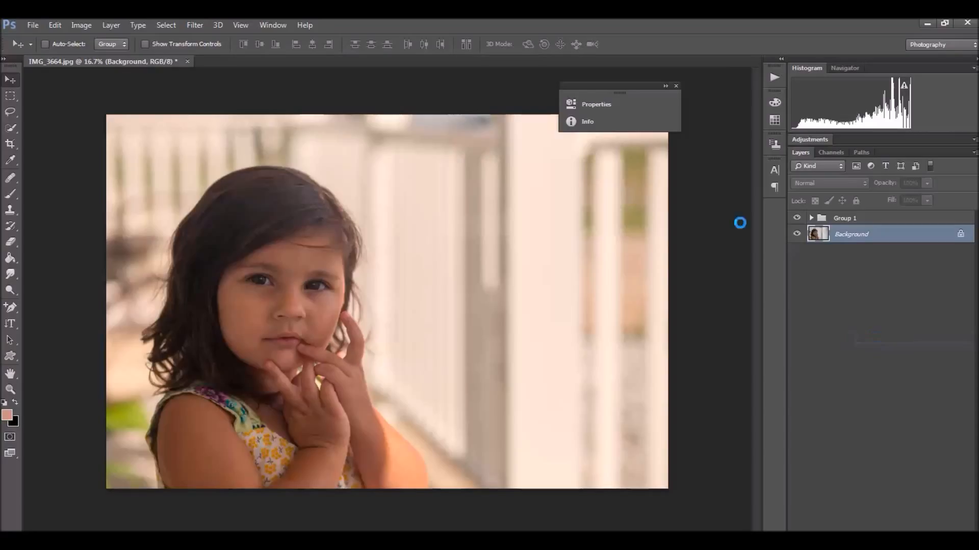
- Add a Brightness/Contrast adjustment layer with brightness 41 and invert its layer mask to black
left_click(878, 502)
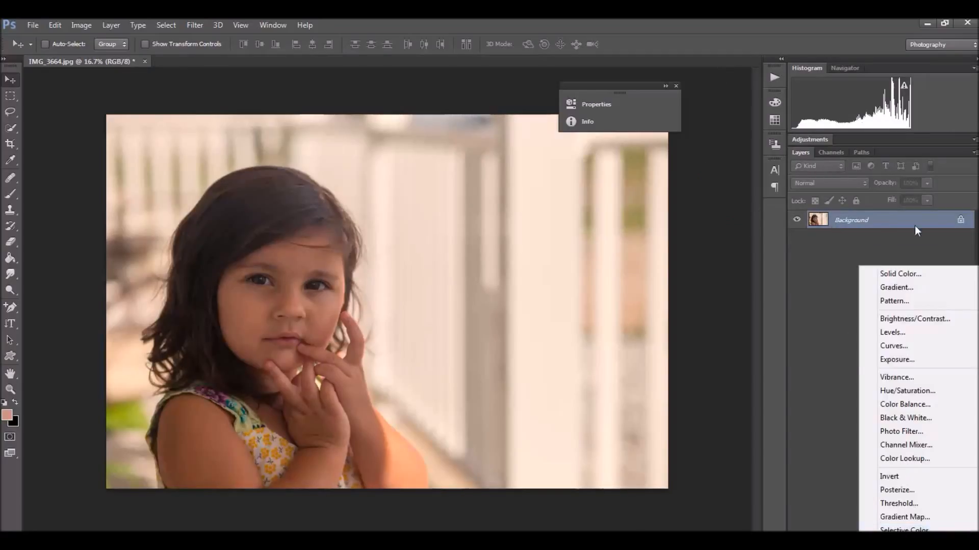
left_click(897, 315)
mouse_move(487, 163)
left_mouse_down()
mouse_move(510, 166)
mouse_move(500, 166)
left_mouse_up()
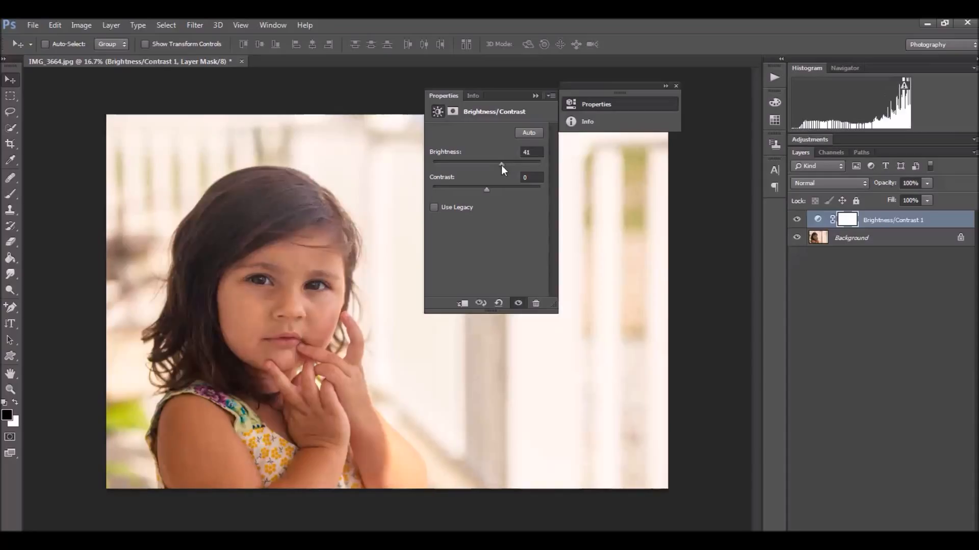
left_click(534, 96)
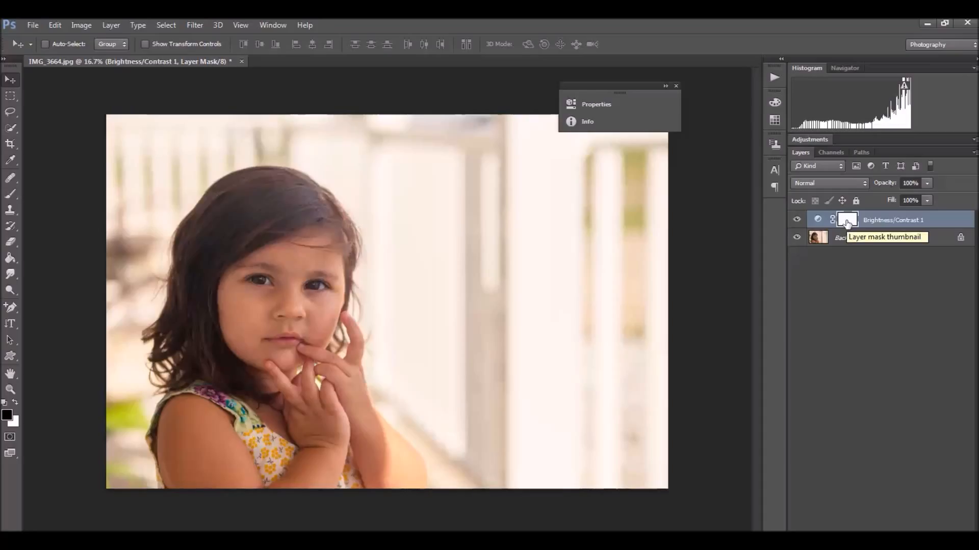
left_click_drag(846, 223, 848, 223)
key("ctrl+i")
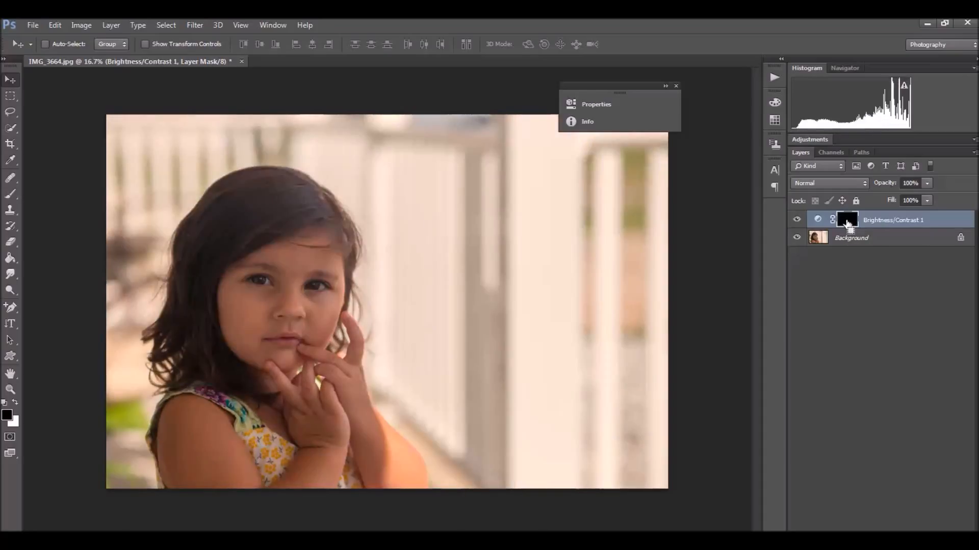
- Paint white on the Brightness/Contrast mask over the girl's face and body, enlarging the brush to 402 px
left_click(7, 199)
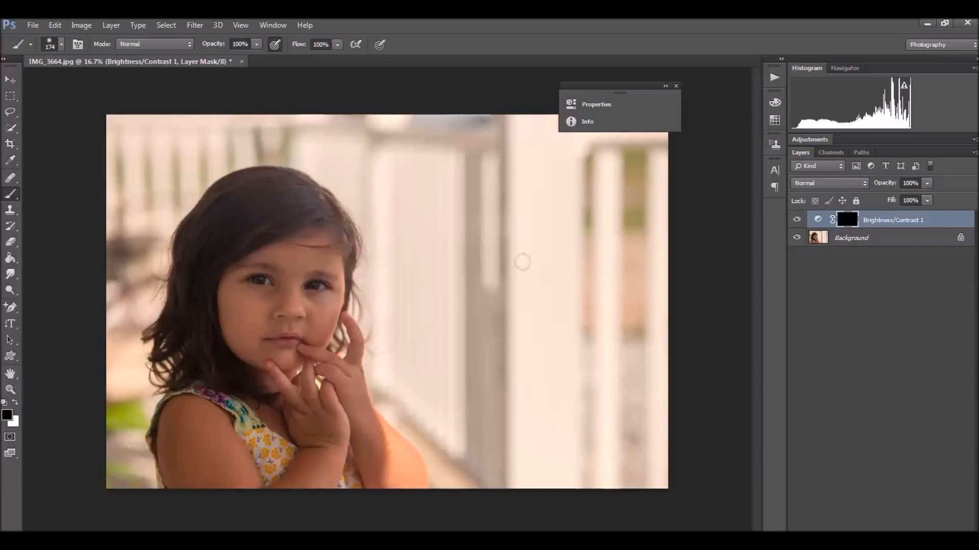
left_click(16, 403)
mouse_move(310, 249)
left_mouse_down()
mouse_move(307, 312)
mouse_move(302, 264)
mouse_move(271, 343)
mouse_move(288, 276)
mouse_move(244, 290)
mouse_move(303, 250)
mouse_move(233, 290)
left_mouse_up()
left_click(61, 43)
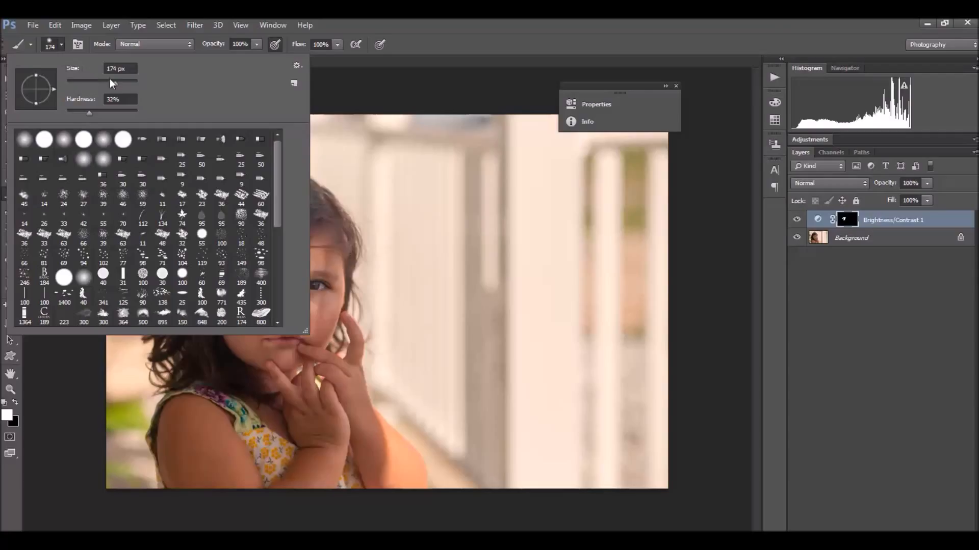
left_click_drag(126, 85, 127, 85)
key("Return")
mouse_move(273, 351)
left_mouse_down()
mouse_move(321, 324)
mouse_move(322, 269)
mouse_move(291, 319)
mouse_move(290, 270)
mouse_move(270, 292)
mouse_move(253, 273)
mouse_move(296, 268)
mouse_move(327, 305)
mouse_move(316, 330)
mouse_move(384, 470)
mouse_move(344, 379)
mouse_move(316, 364)
mouse_move(343, 371)
mouse_move(342, 327)
mouse_move(344, 370)
mouse_move(282, 380)
mouse_move(303, 419)
mouse_move(272, 405)
mouse_move(305, 427)
mouse_move(307, 484)
mouse_move(294, 477)
mouse_move(323, 467)
mouse_move(323, 416)
mouse_move(322, 451)
mouse_move(295, 496)
mouse_move(245, 490)
mouse_move(207, 401)
mouse_move(178, 420)
mouse_move(172, 456)
mouse_move(192, 494)
mouse_move(181, 433)
mouse_move(233, 502)
left_mouse_up()
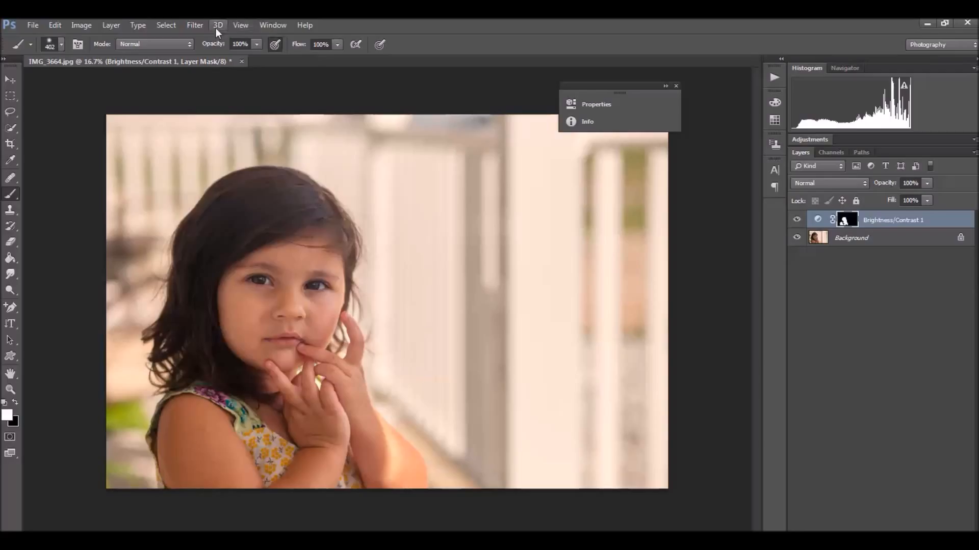
left_click_drag(253, 332, 272, 390)
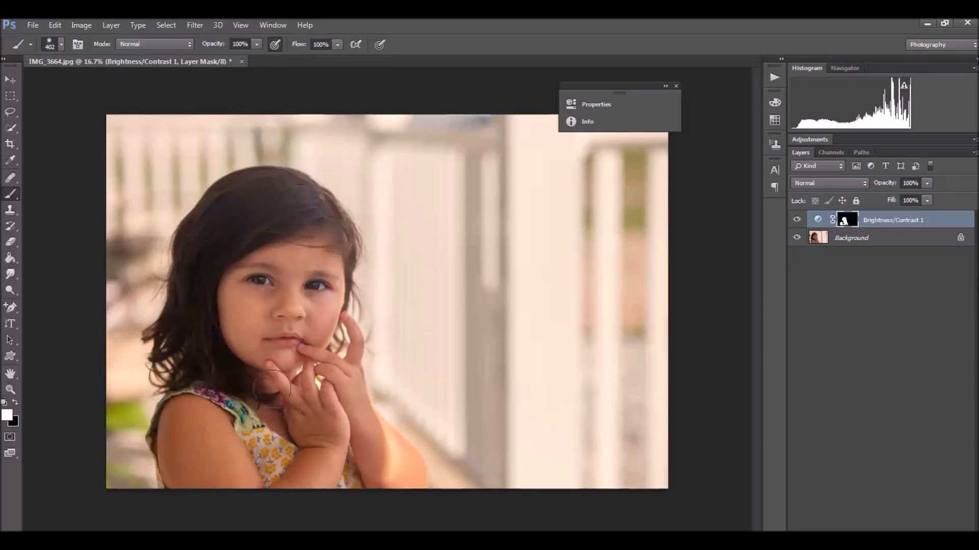
- Soften the painted Brightness/Contrast mask with a Gaussian Blur of 74.9 pixels
left_click(194, 25)
mouse_move(237, 162)
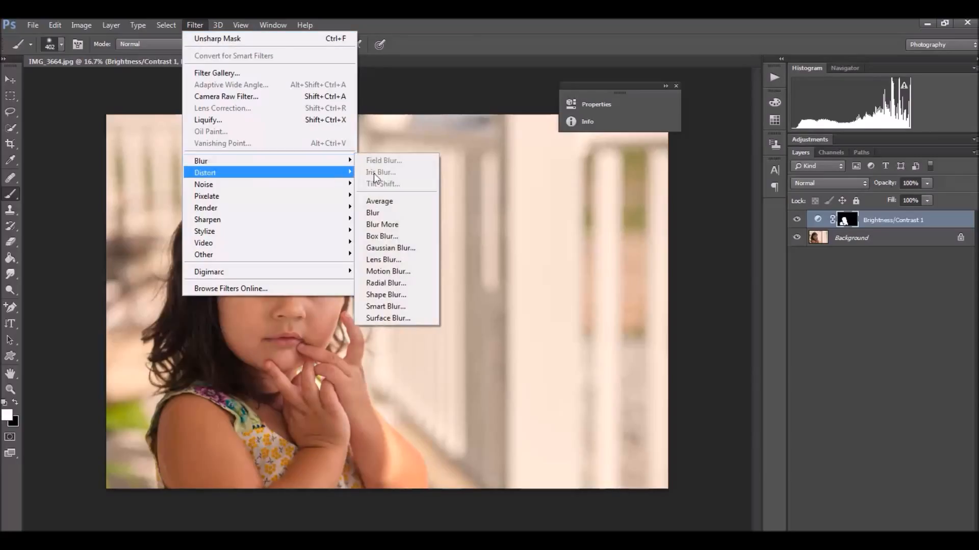
left_click(399, 248)
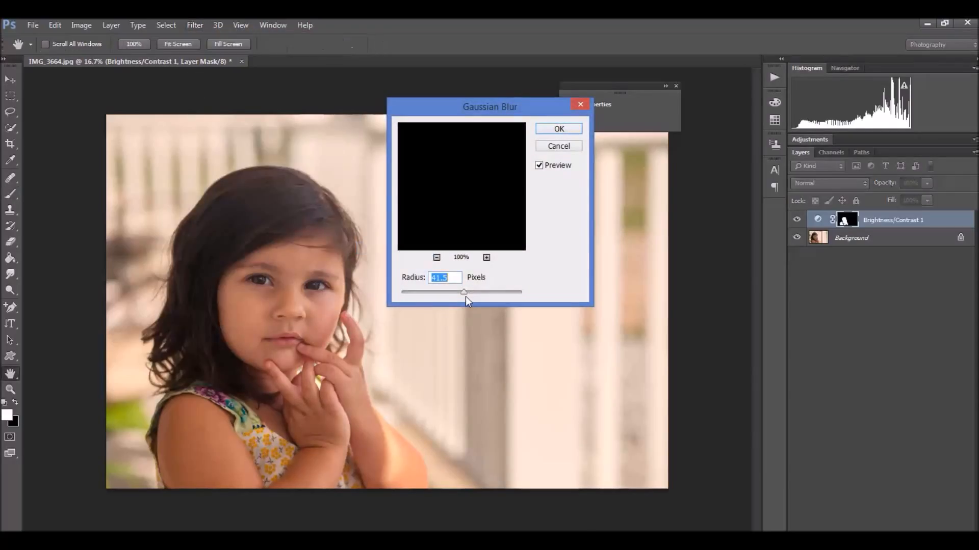
left_click_drag(455, 298, 455, 298)
left_click_drag(478, 171, 407, 272)
left_click(437, 258)
left_click(437, 258)
left_click(437, 258)
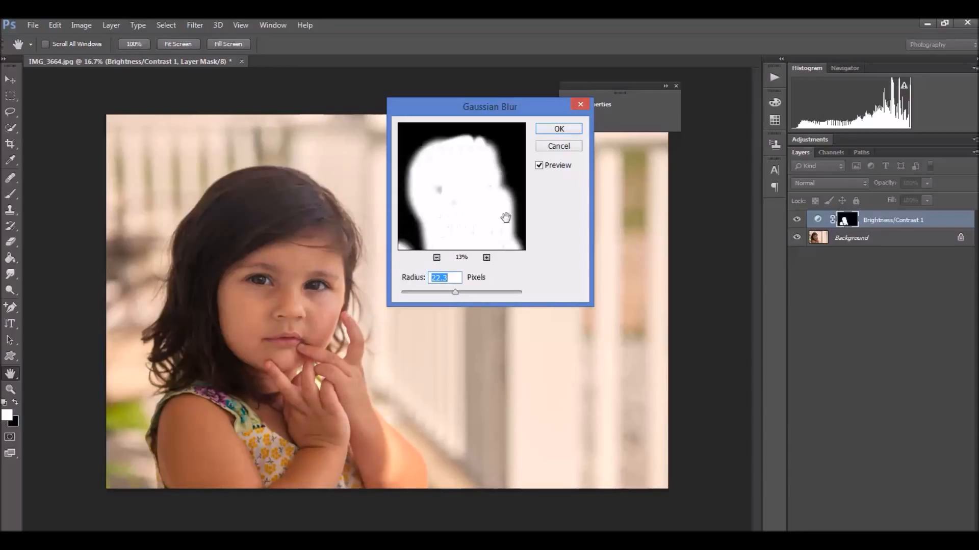
mouse_move(455, 291)
left_mouse_down()
mouse_move(431, 295)
mouse_move(473, 290)
left_mouse_up()
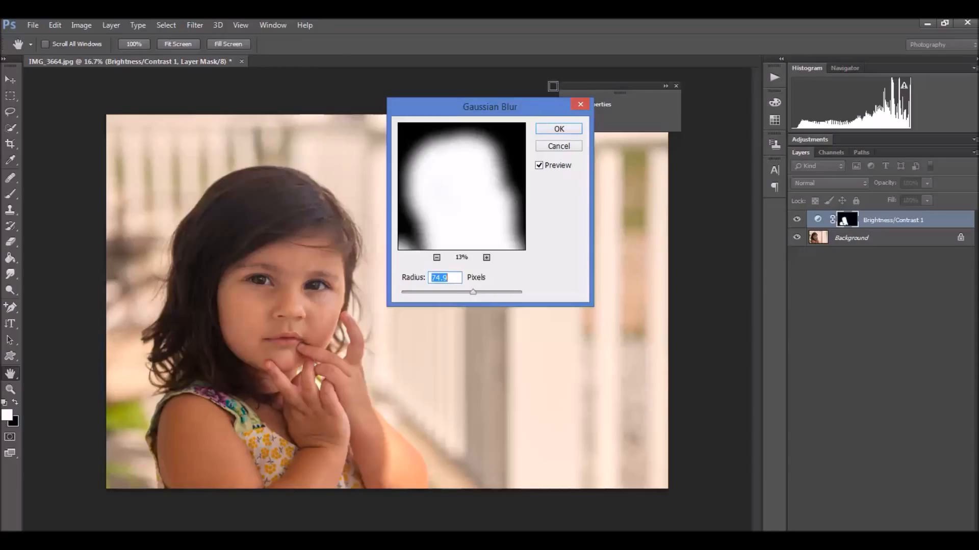
left_click(559, 130)
- Toggle the Brightness/Contrast layer off and on to compare the skin brightening
key("b")
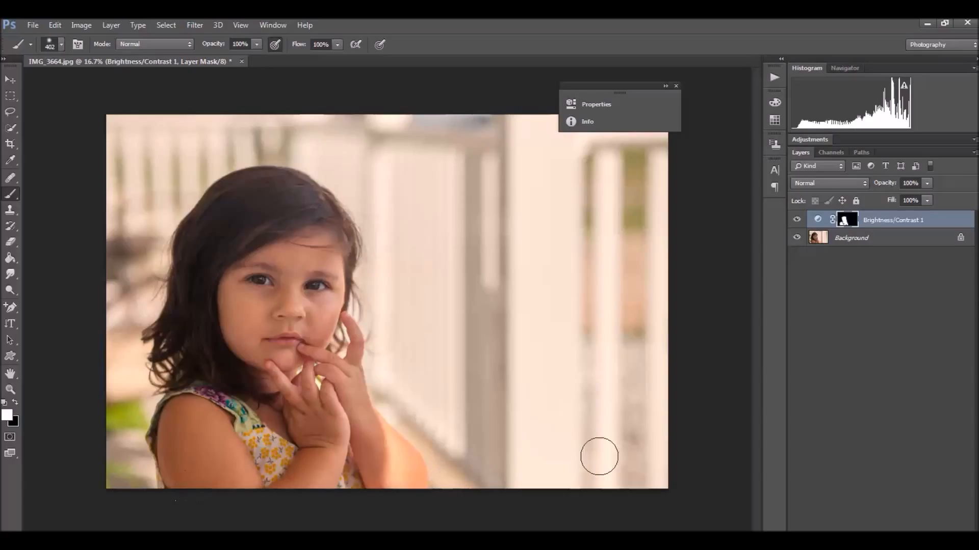
left_click(797, 222)
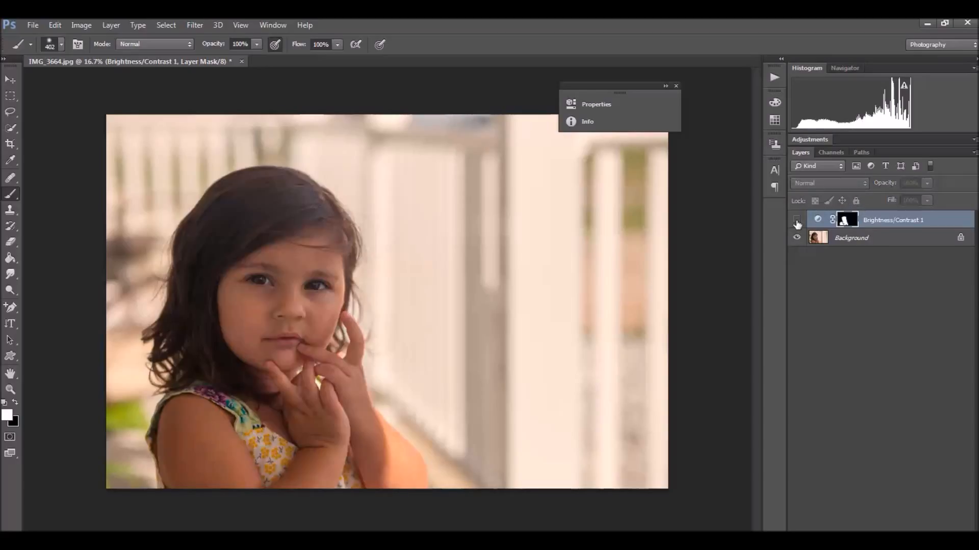
left_click(796, 221)
- Add a Selective Color adjustment layer, set cyan in the neutrals to -6%, and fine-tune the yellow amount
left_click(926, 530)
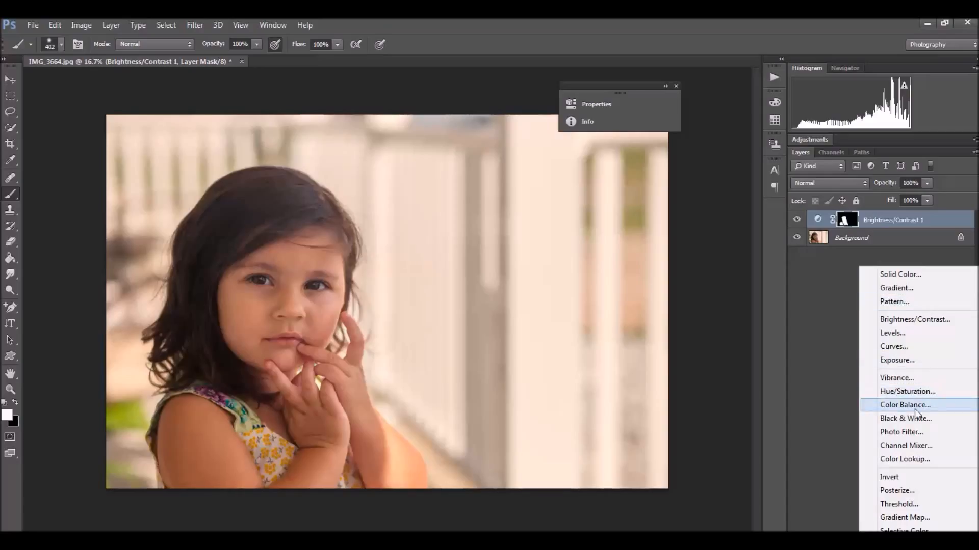
left_click(904, 530)
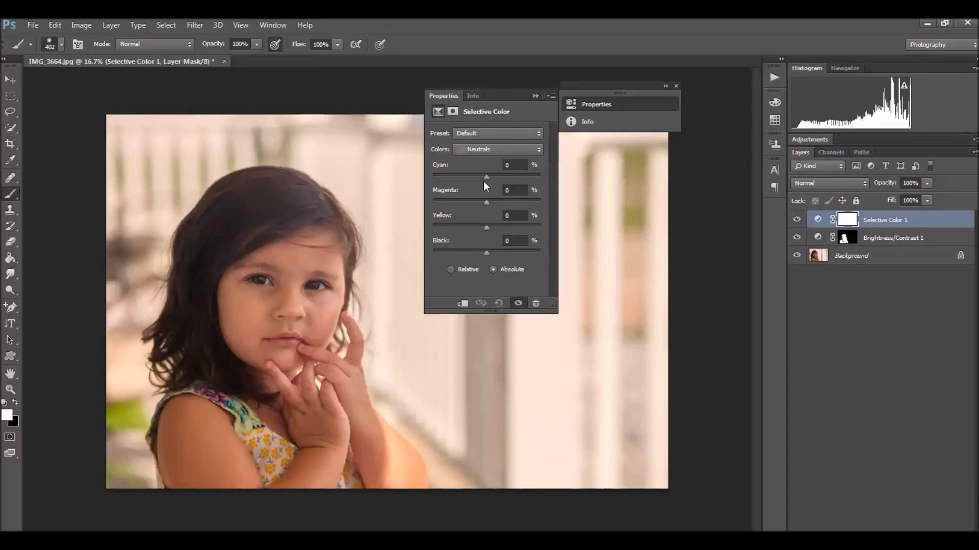
left_click(488, 151)
left_click(489, 151)
left_click(482, 148)
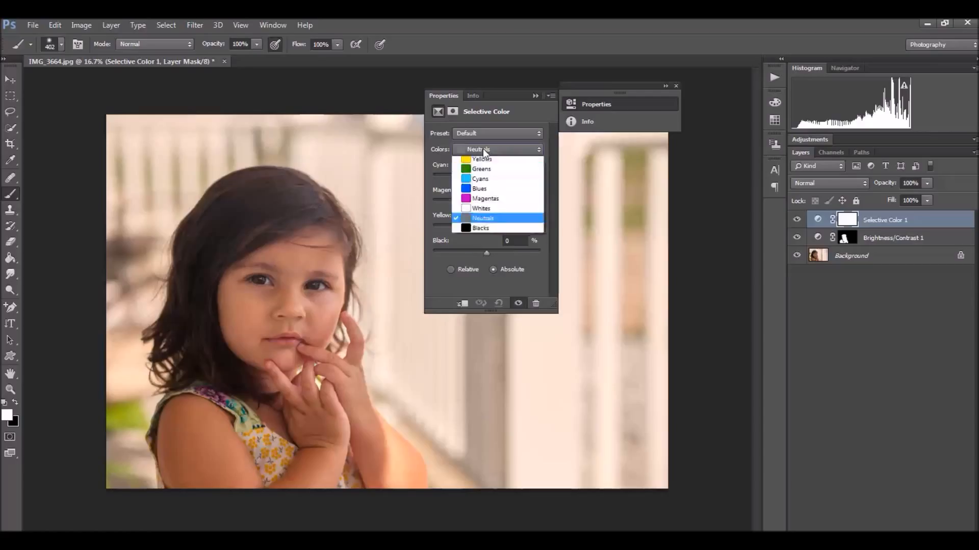
left_click(482, 232)
left_click_drag(486, 173, 483, 175)
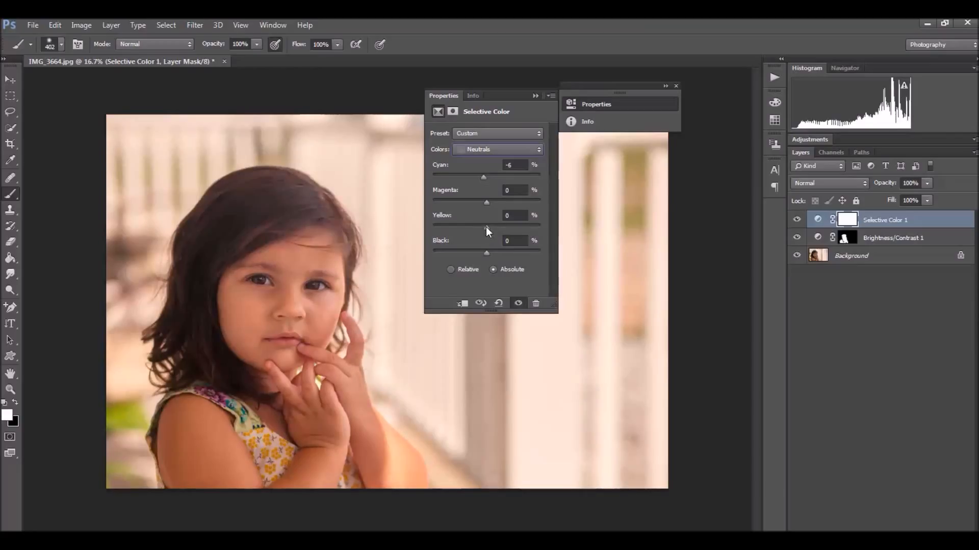
left_click_drag(486, 228, 486, 229)
left_click(535, 96)
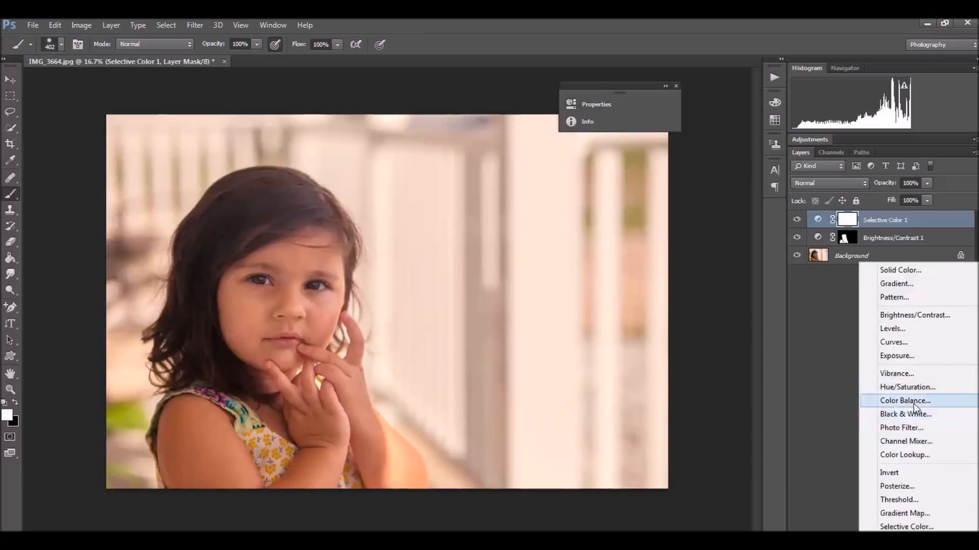
- Add a Color Balance layer with highlights at +5 cyan–red and -2 yellow–blue, and close the floating Properties and Info group
left_click(913, 404)
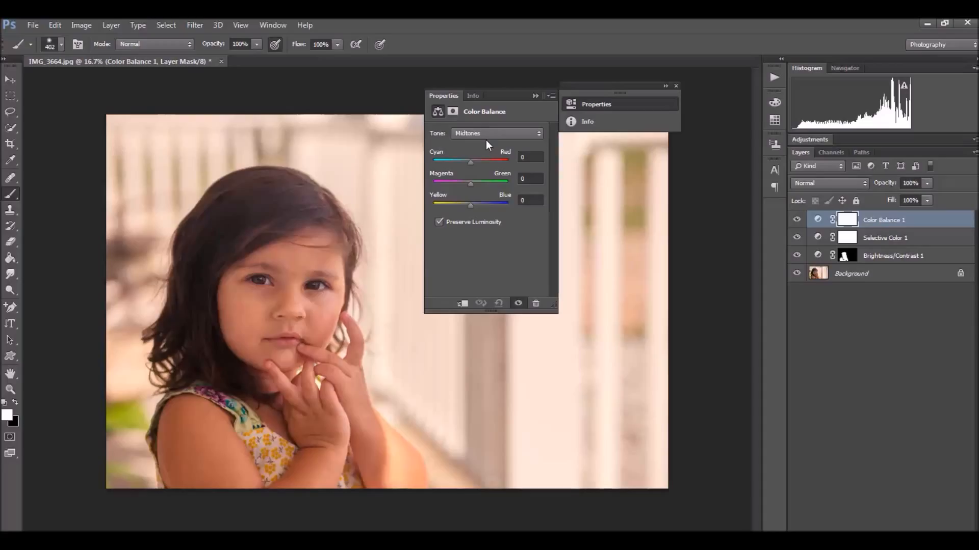
left_click(489, 137)
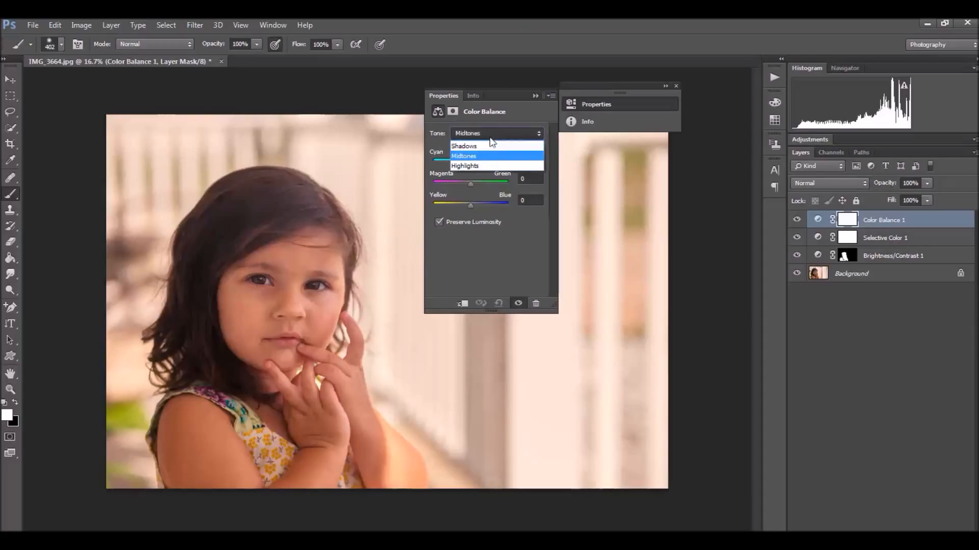
left_click(481, 163)
left_click(472, 163)
left_click_drag(477, 163, 472, 163)
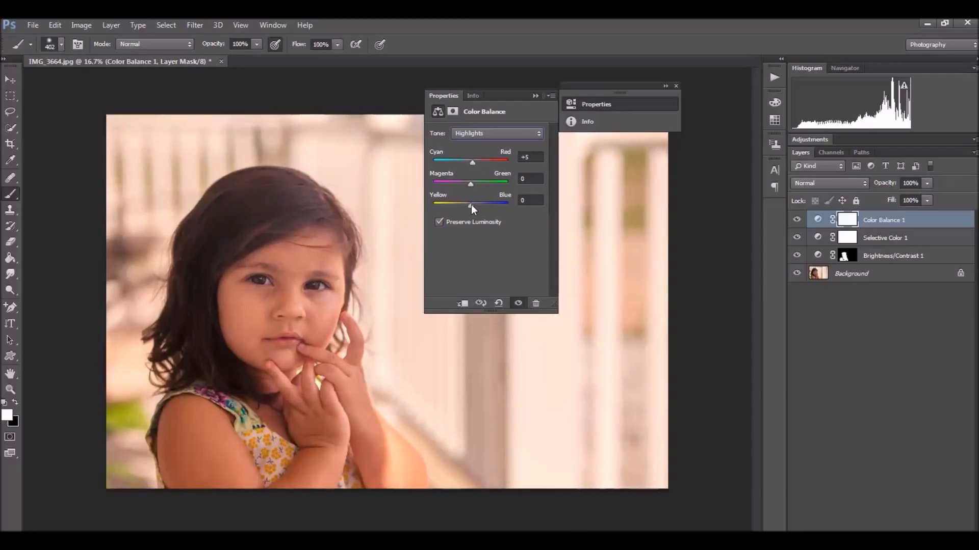
left_click_drag(471, 204, 470, 206)
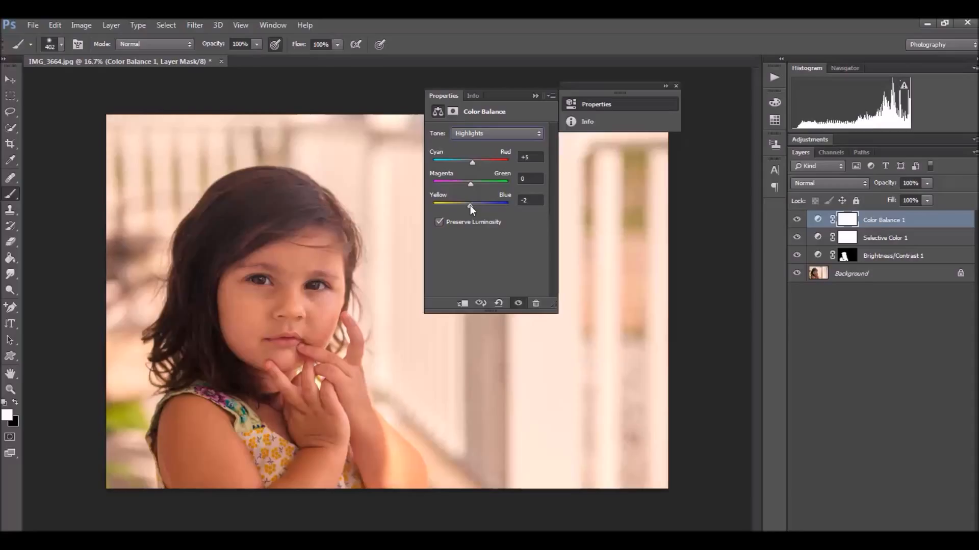
left_click(533, 96)
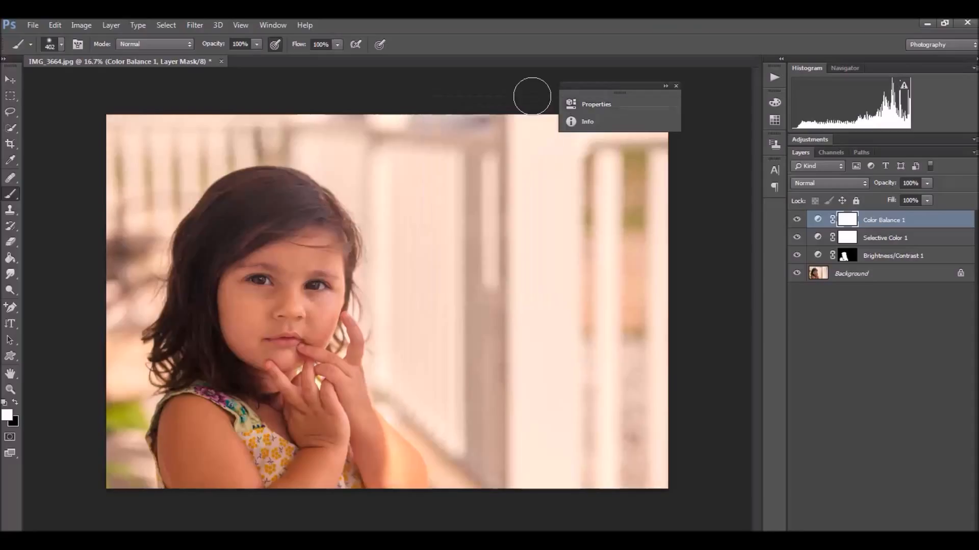
left_click(676, 86)
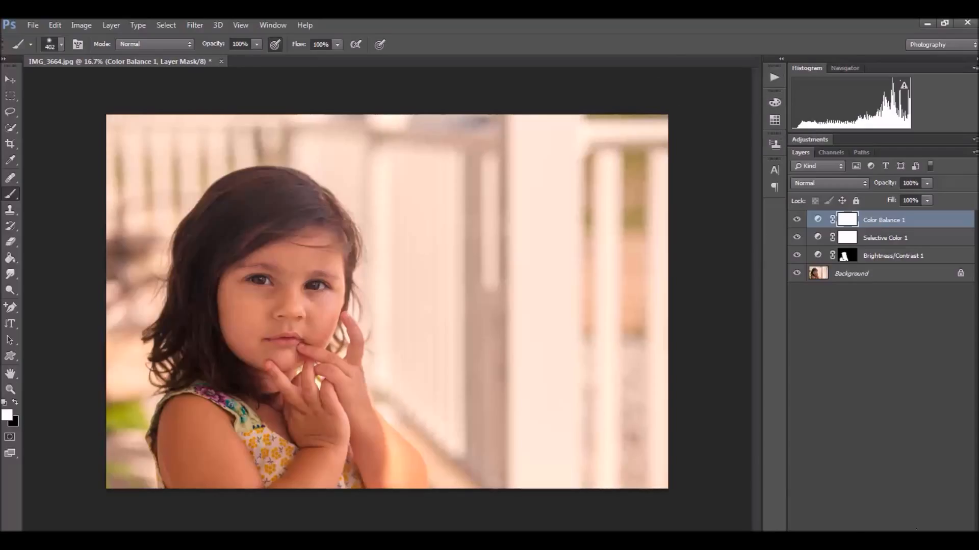
- Add a Gradient fill layer above the Color Balance layer using the cream-to-transparent gradient preset
left_click(915, 529)
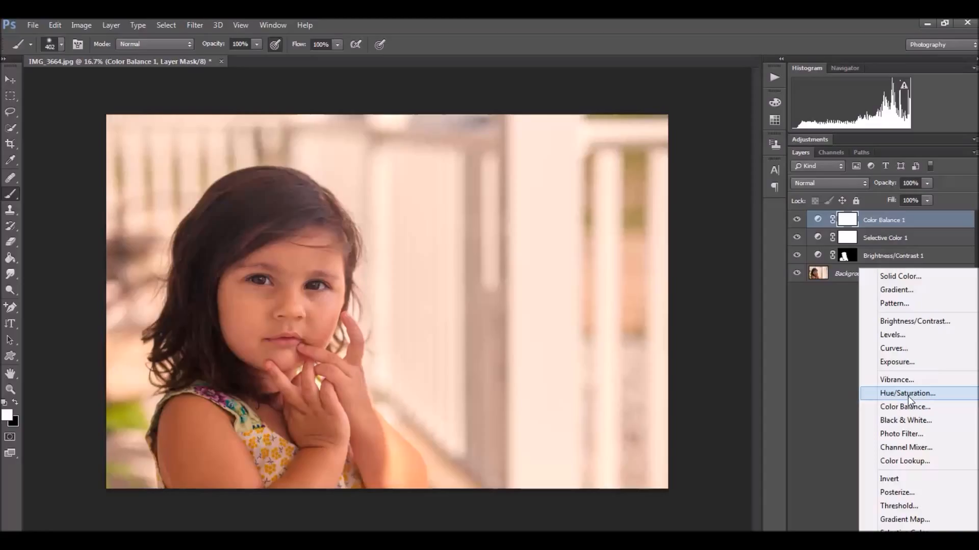
left_click(894, 291)
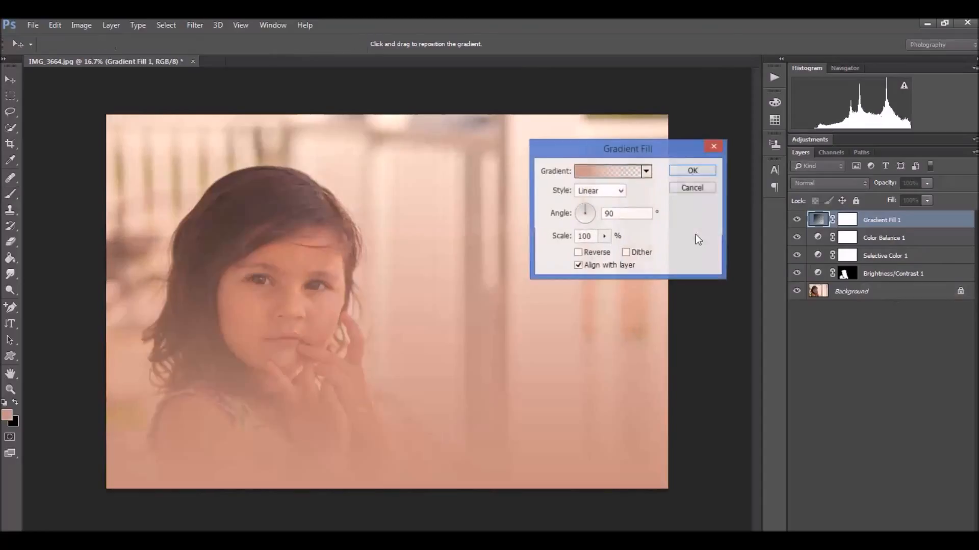
left_click(646, 172)
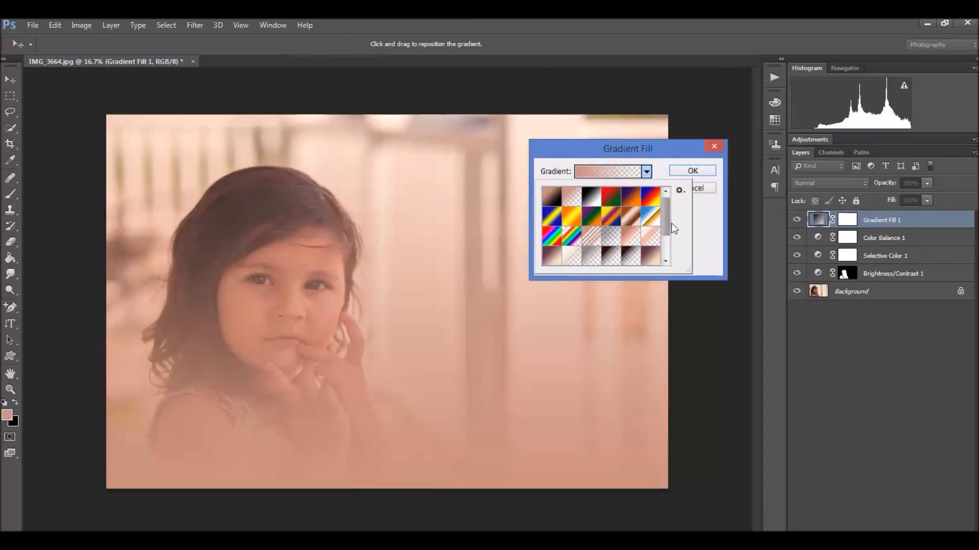
left_click(568, 257)
left_click(672, 153)
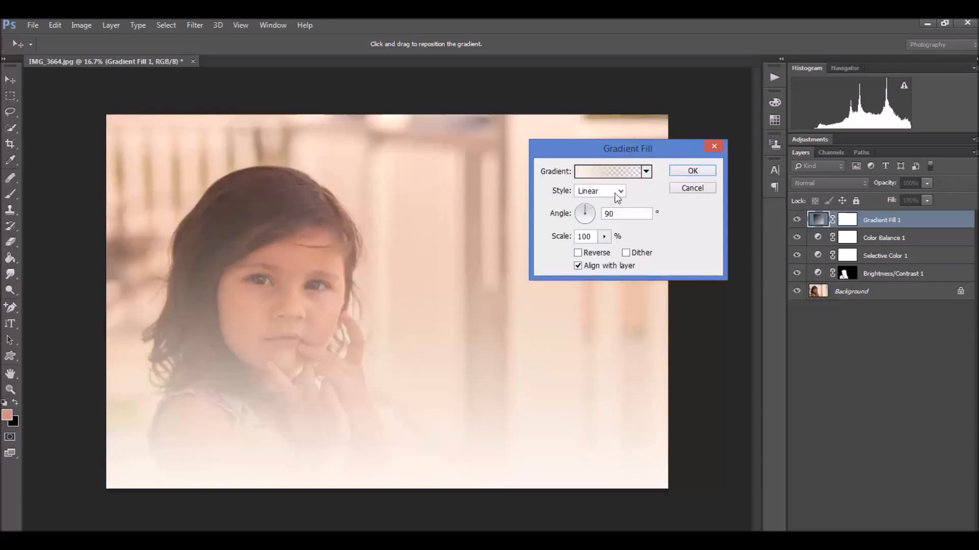
- Make the gradient fill Radial and reversed, with a scale of 142%
left_click(620, 191)
left_click(601, 214)
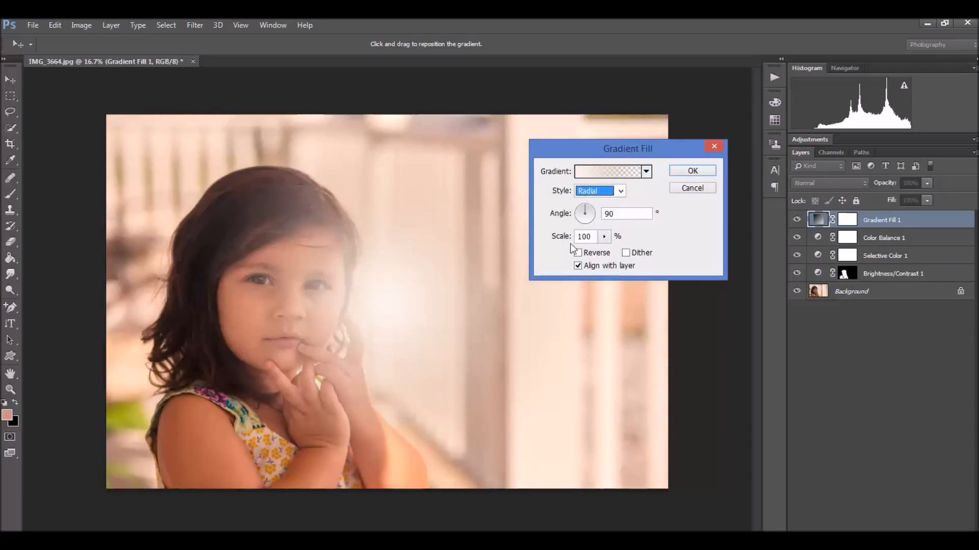
left_click(578, 253)
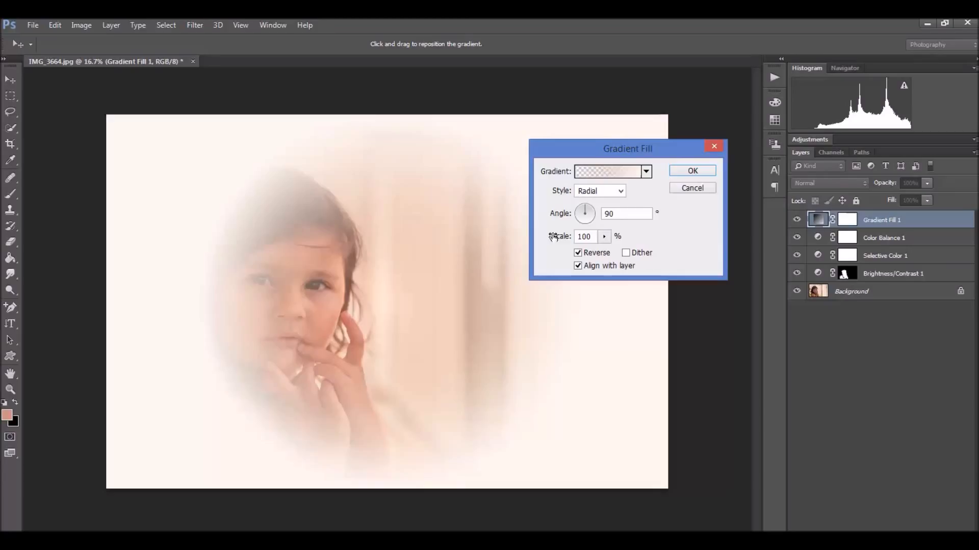
left_click_drag(552, 236, 581, 239)
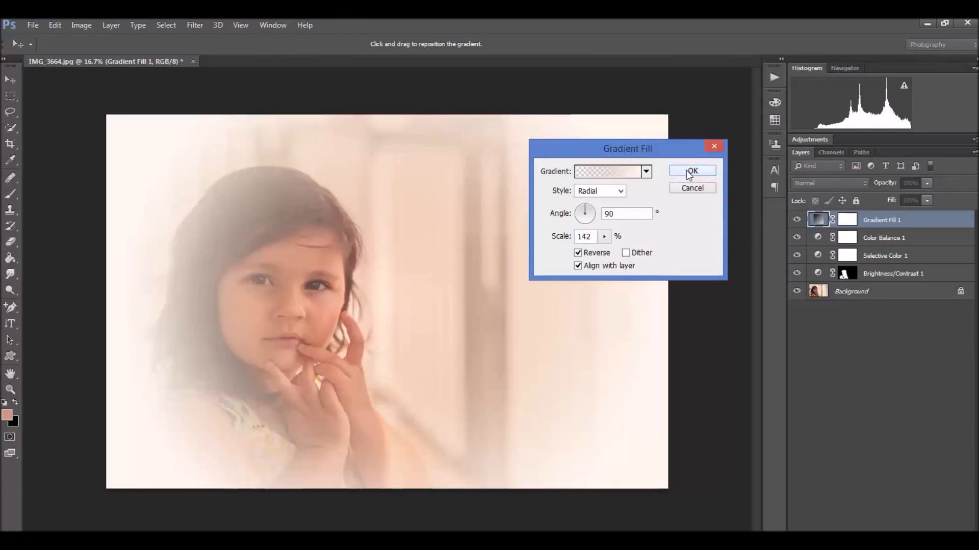
left_click(688, 171)
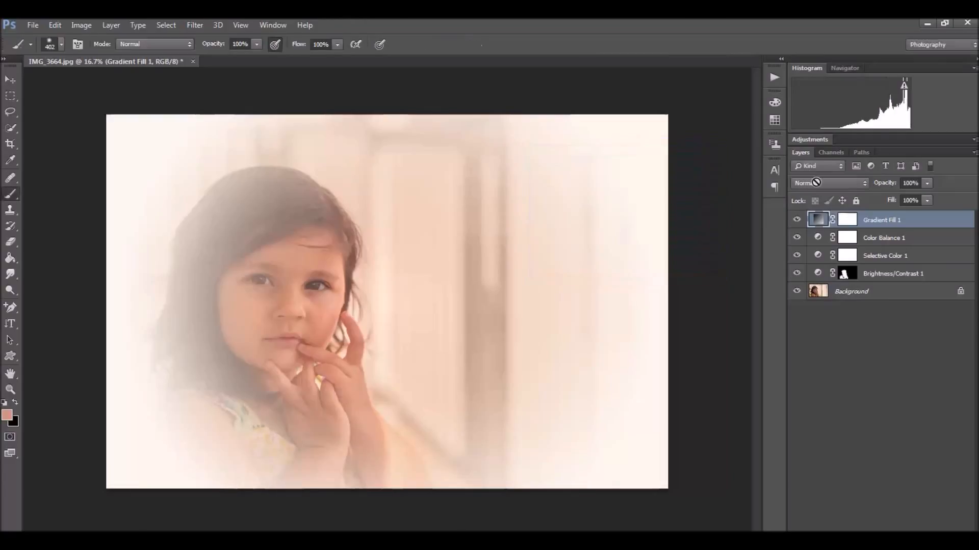
- Reopen the gradient fill settings and shift the gradient's clear centre over the girl
double_click(816, 220)
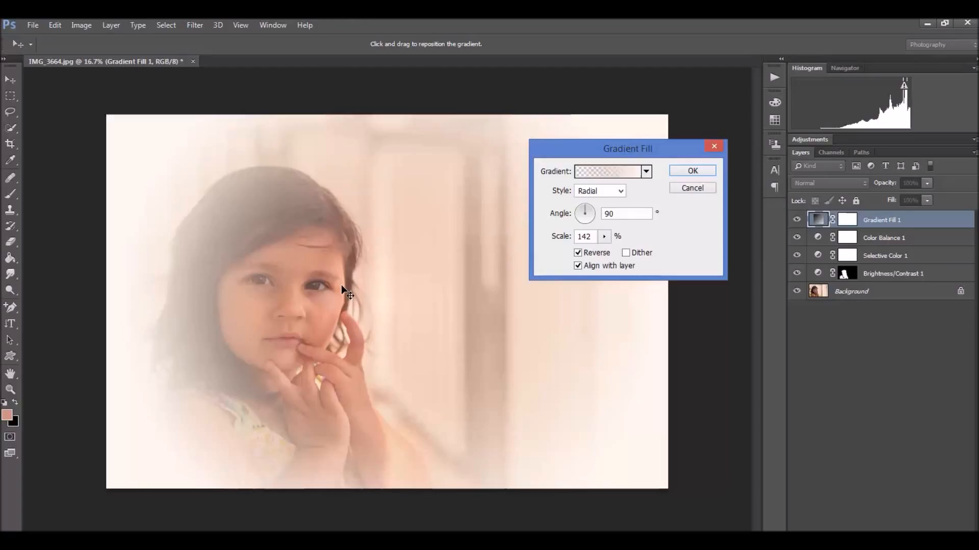
left_click_drag(342, 287, 264, 297)
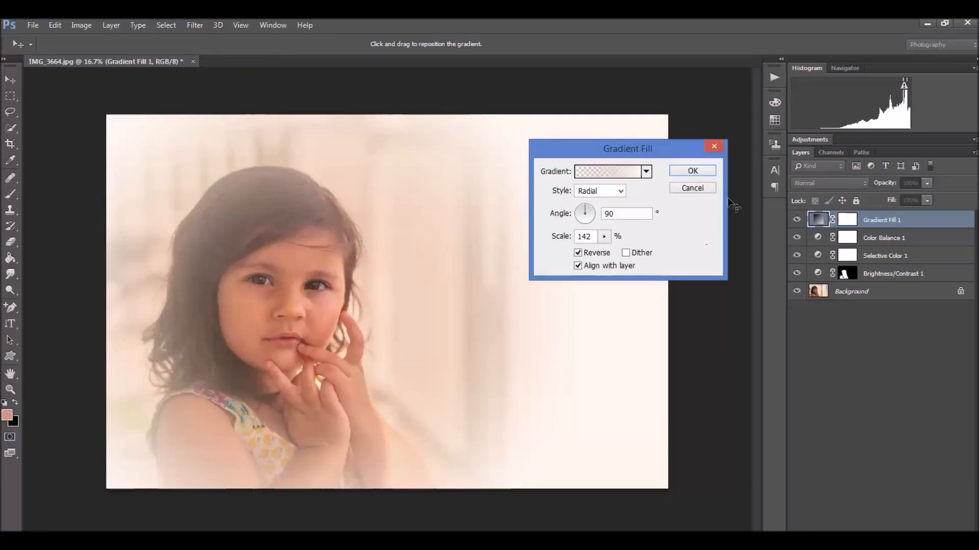
left_click(694, 172)
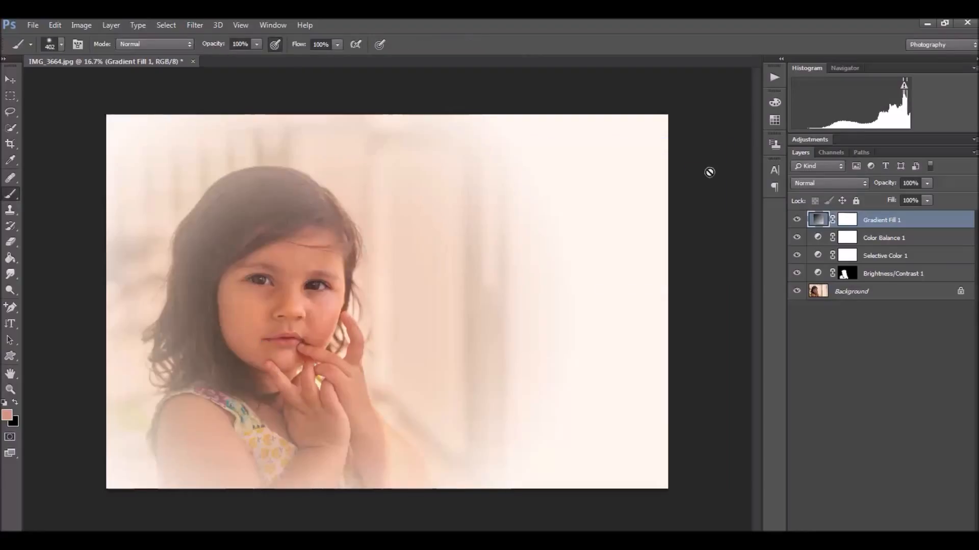
- Paint black on the Gradient Fill mask over the girl's hair, face, arms and dress to remove the haze from her
left_click(849, 221)
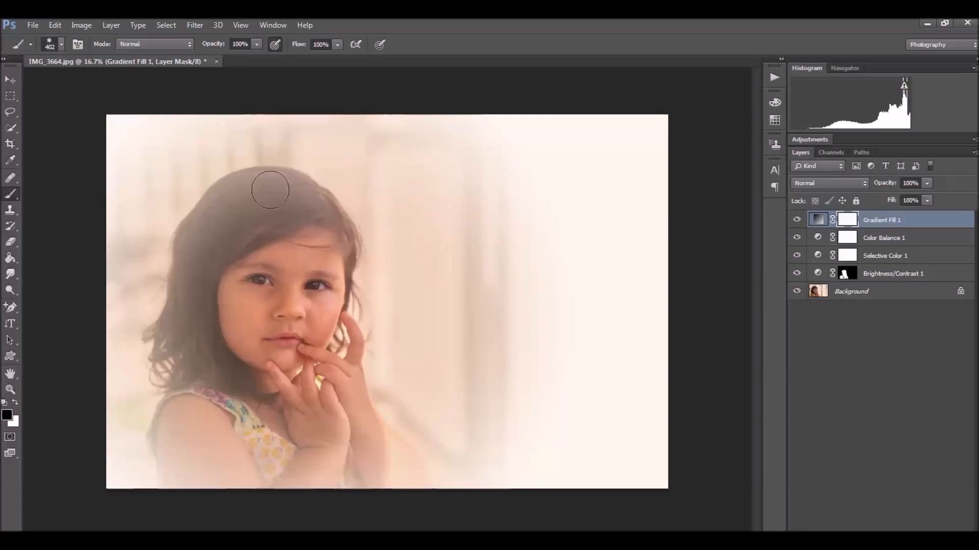
mouse_move(272, 173)
left_mouse_down()
mouse_move(249, 326)
mouse_move(257, 223)
mouse_move(210, 290)
mouse_move(218, 234)
mouse_move(246, 199)
mouse_move(187, 287)
mouse_move(184, 357)
mouse_move(212, 456)
mouse_move(201, 482)
mouse_move(161, 402)
mouse_move(197, 462)
mouse_move(225, 424)
mouse_move(267, 480)
mouse_move(272, 354)
mouse_move(332, 444)
mouse_move(324, 427)
mouse_move(334, 364)
mouse_move(380, 462)
left_mouse_up()
mouse_move(326, 292)
left_mouse_down()
mouse_move(294, 257)
mouse_move(291, 195)
mouse_move(246, 203)
mouse_move(257, 190)
mouse_move(201, 244)
mouse_move(211, 228)
mouse_move(243, 199)
mouse_move(280, 196)
mouse_move(325, 217)
mouse_move(341, 244)
mouse_move(320, 404)
mouse_move(210, 353)
mouse_move(225, 398)
mouse_move(253, 430)
mouse_move(214, 357)
mouse_move(168, 326)
mouse_move(154, 350)
mouse_move(183, 401)
mouse_move(161, 382)
mouse_move(178, 470)
mouse_move(161, 445)
mouse_move(170, 508)
mouse_move(191, 516)
mouse_move(289, 485)
mouse_move(331, 487)
mouse_move(308, 437)
mouse_move(378, 502)
mouse_move(353, 459)
mouse_move(367, 435)
mouse_move(413, 491)
mouse_move(352, 410)
left_mouse_up()
mouse_move(268, 193)
left_mouse_down()
mouse_move(232, 192)
mouse_move(200, 235)
mouse_move(189, 306)
left_mouse_up()
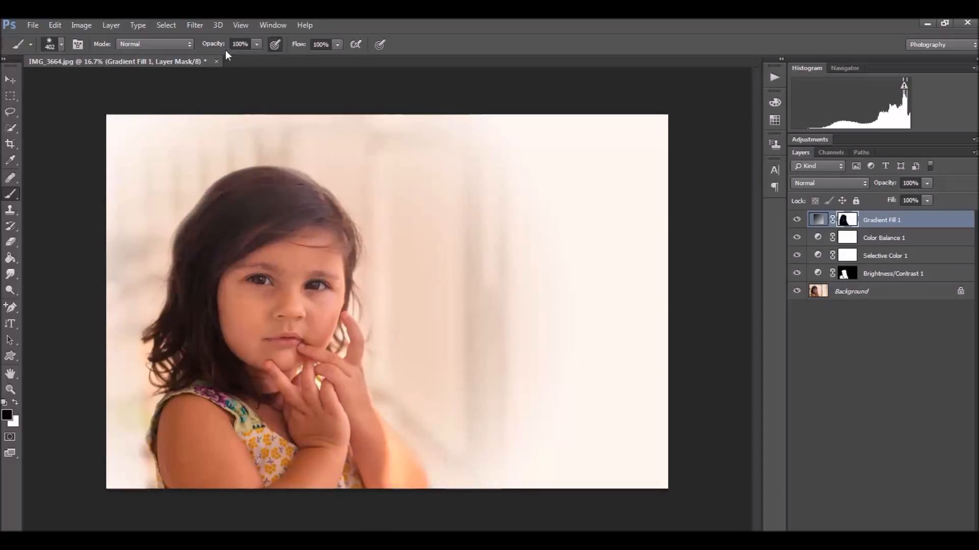
- Soften the Gradient Fill mask with a Gaussian Blur of 225.1 pixels
left_click(192, 26)
mouse_move(212, 160)
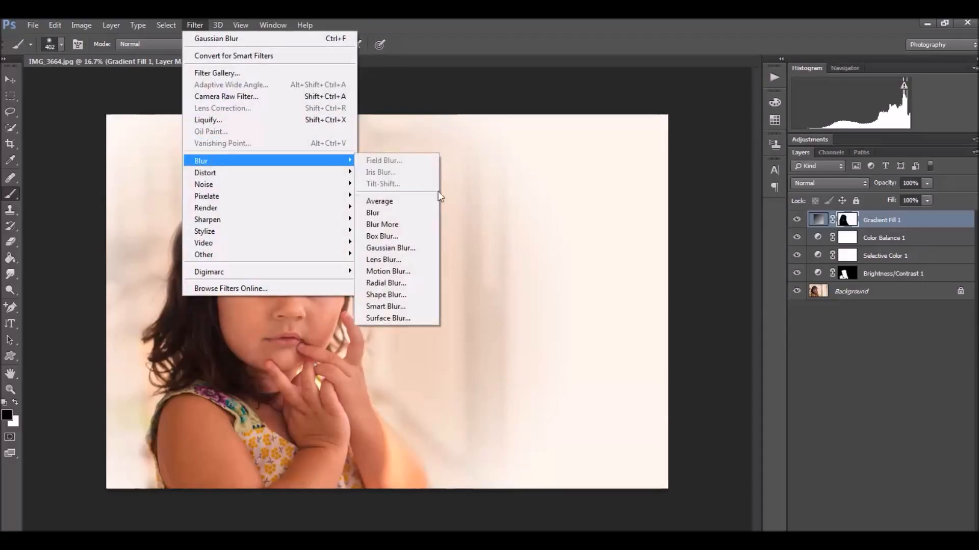
left_click(419, 248)
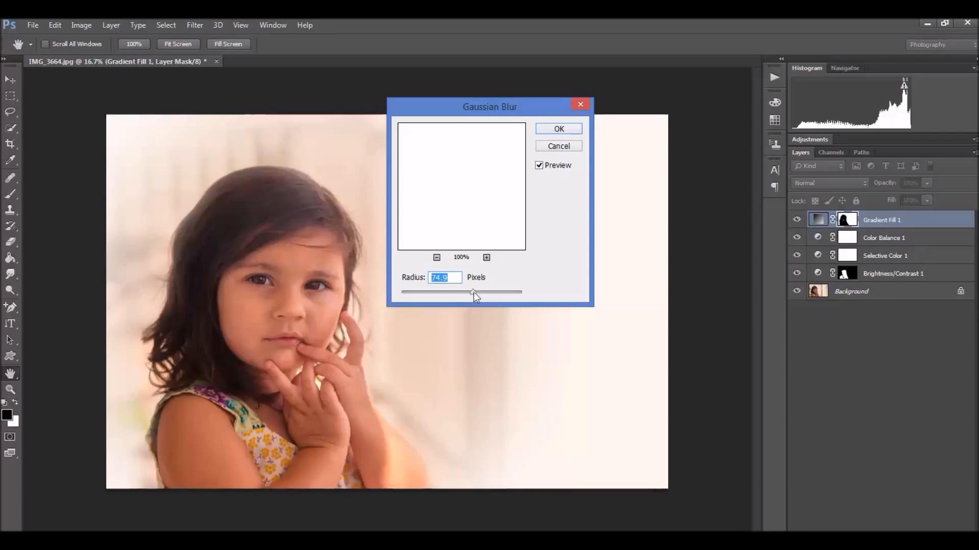
left_click_drag(474, 292, 509, 291)
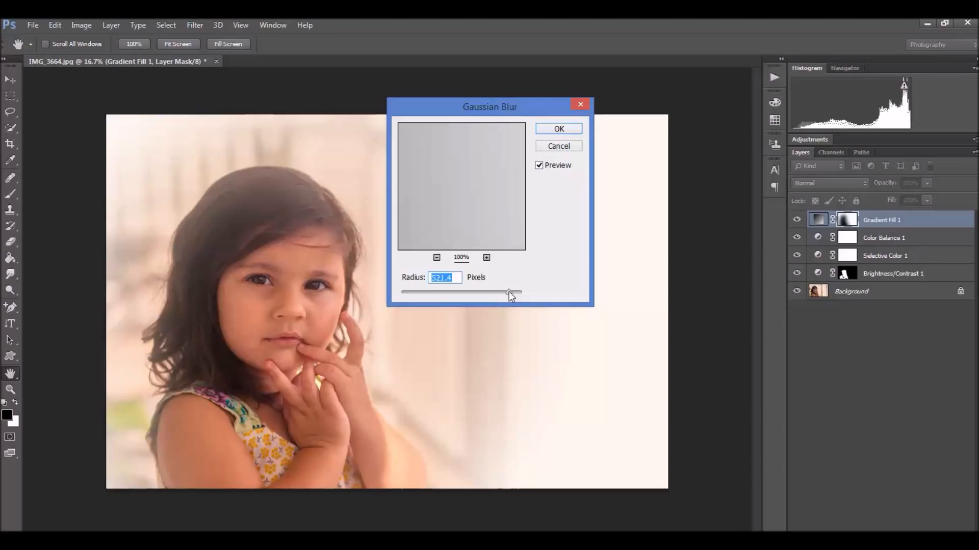
left_click_drag(509, 292, 500, 293)
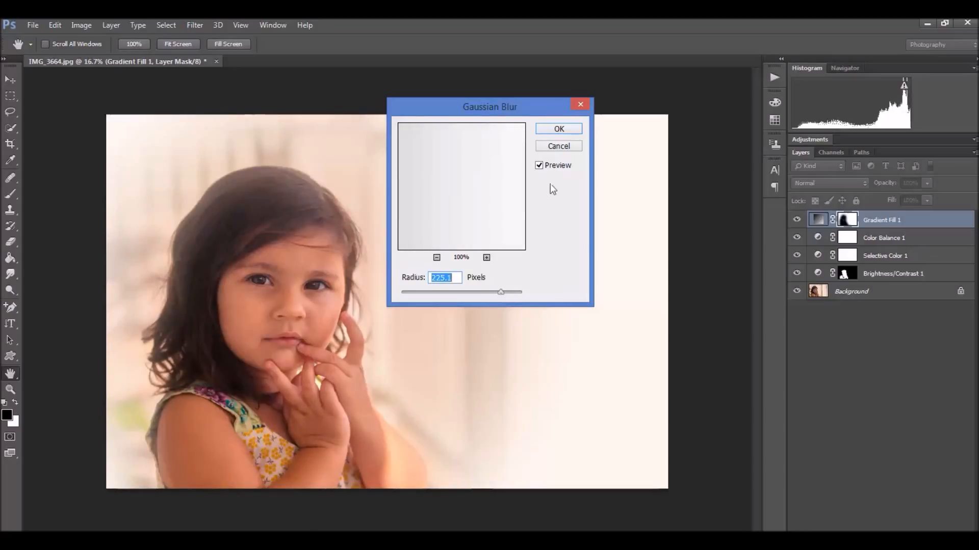
left_click(559, 128)
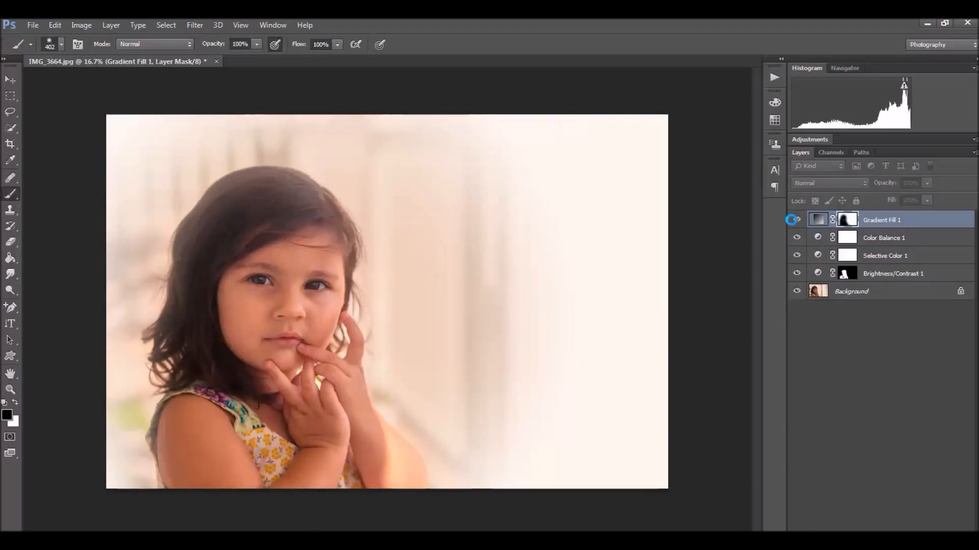
- Flatten all layers into the Background
left_click(860, 298)
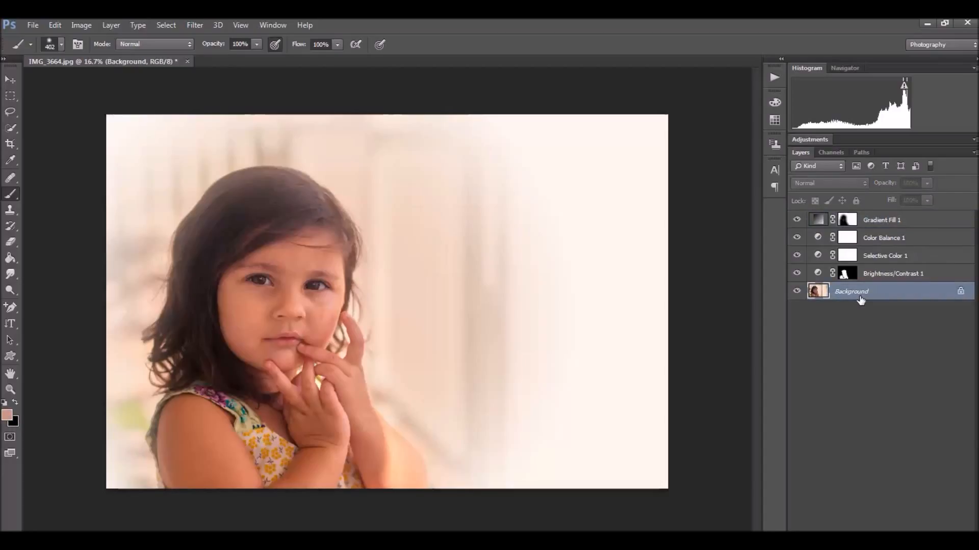
right_click(860, 300)
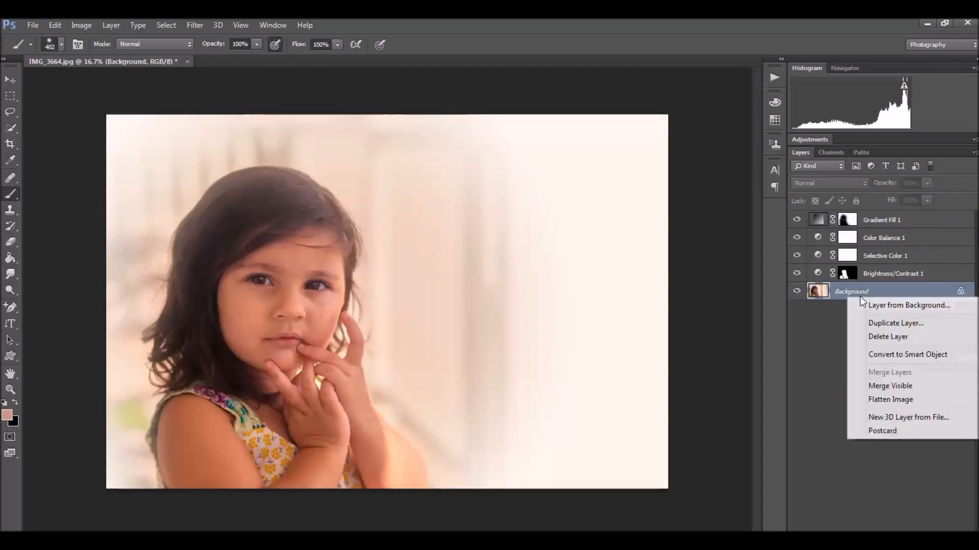
left_click(880, 400)
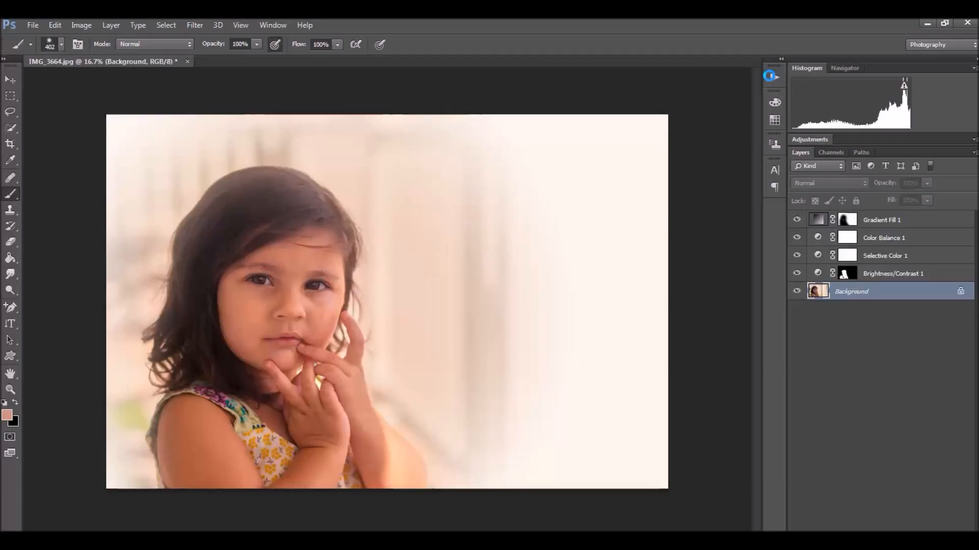
- Run the Naturally Perfect - Face action from the {Dare To Dream} - Naturally Beauty Collection set, and collapse the actions list when it finishes
left_click(771, 77)
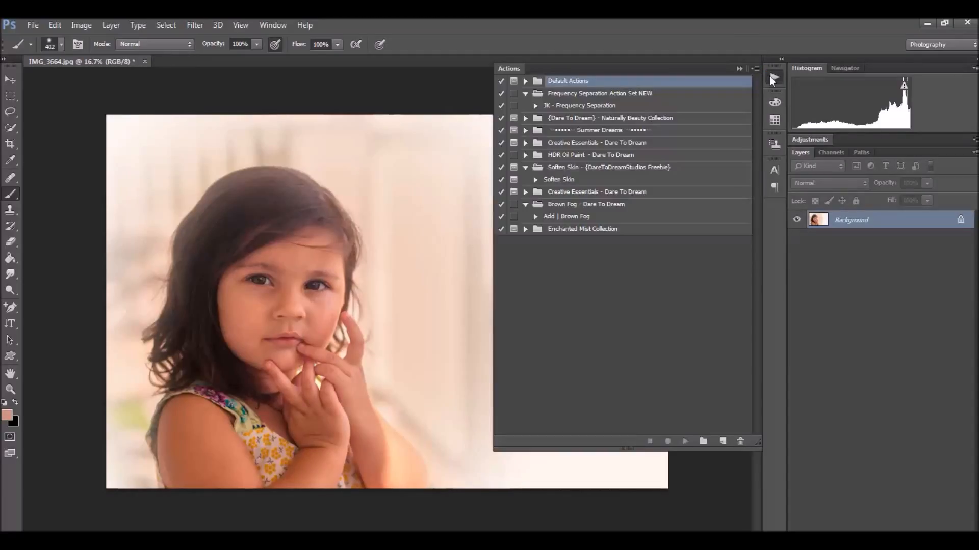
left_click(525, 119)
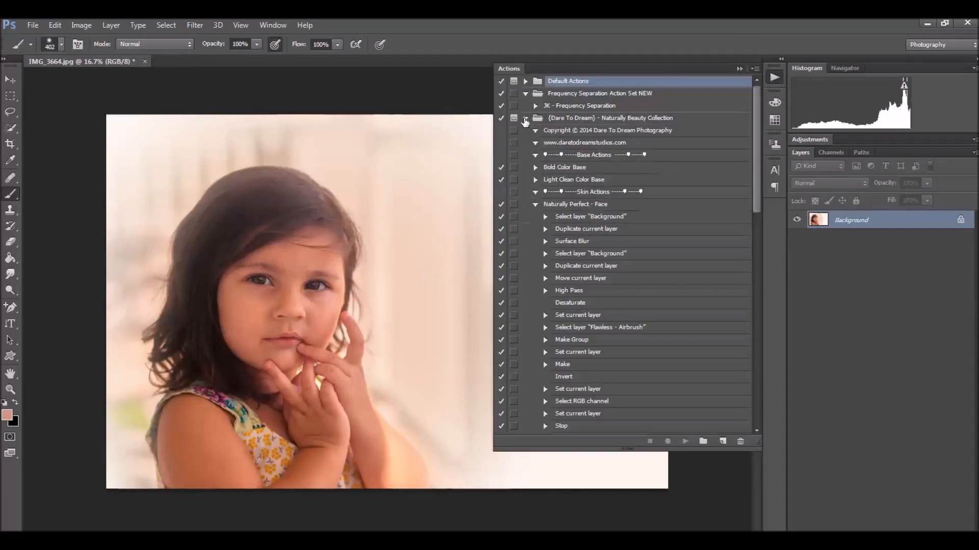
left_click(535, 205)
left_click(561, 205)
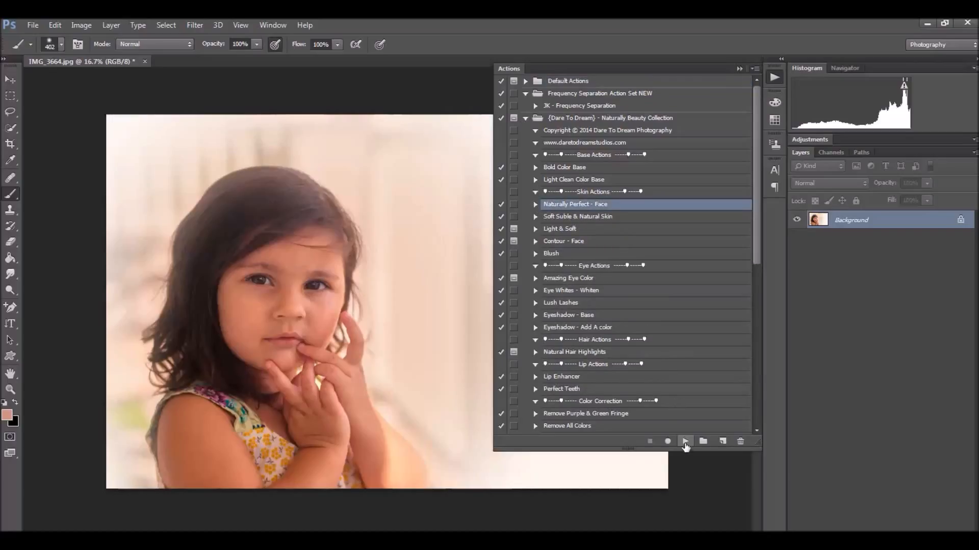
left_click(685, 442)
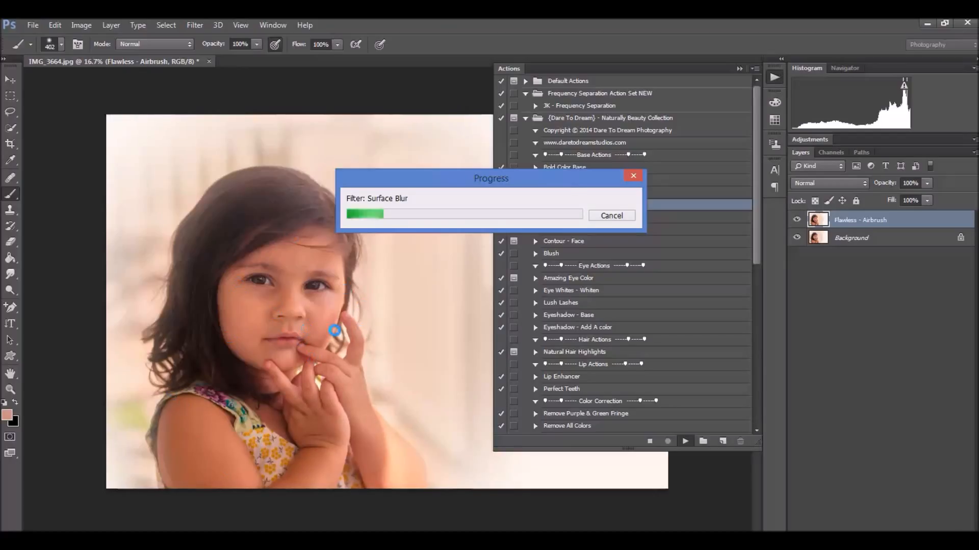
left_click_drag(570, 187, 385, 115)
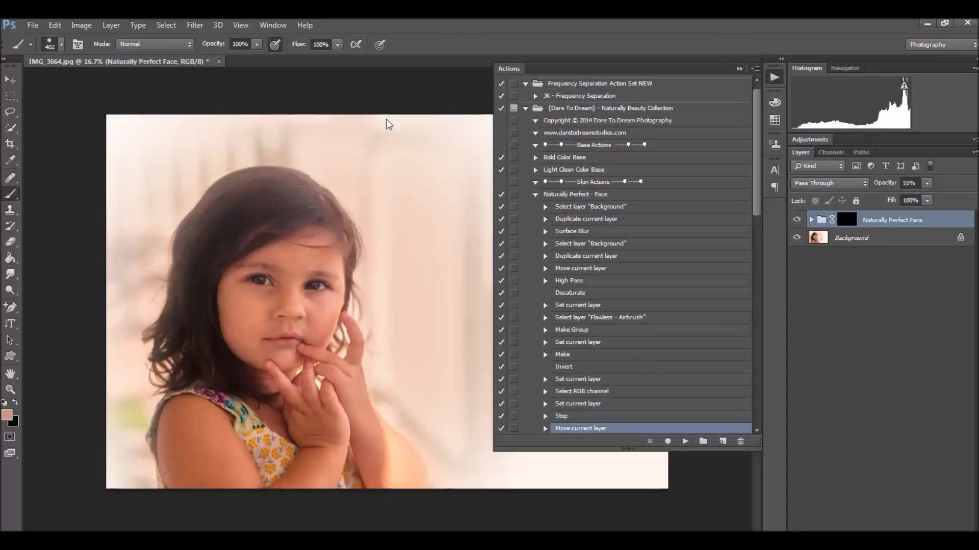
left_click(739, 69)
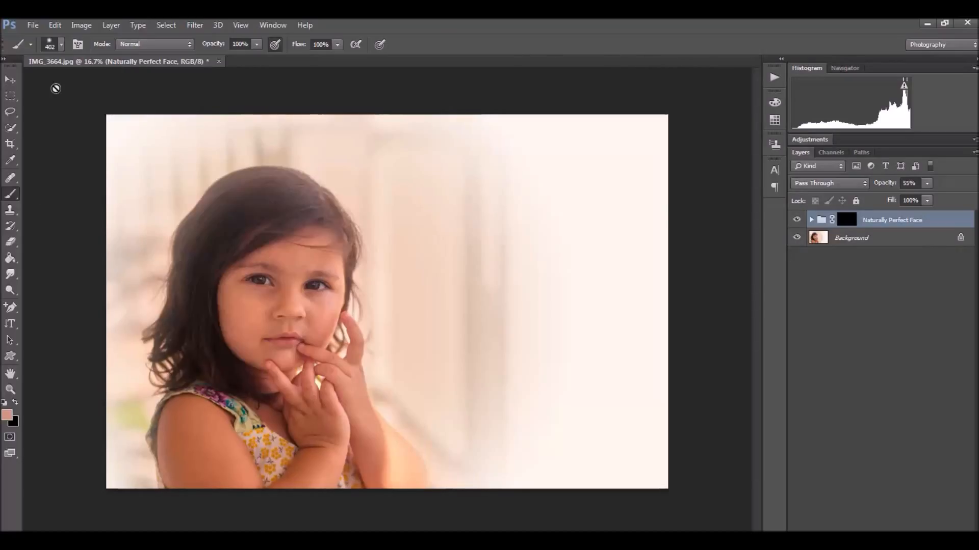
- Target the Naturally Perfect Face group's mask with a size 92 brush, and set the group's blend mode to Multiply
key("ctrl+plus")
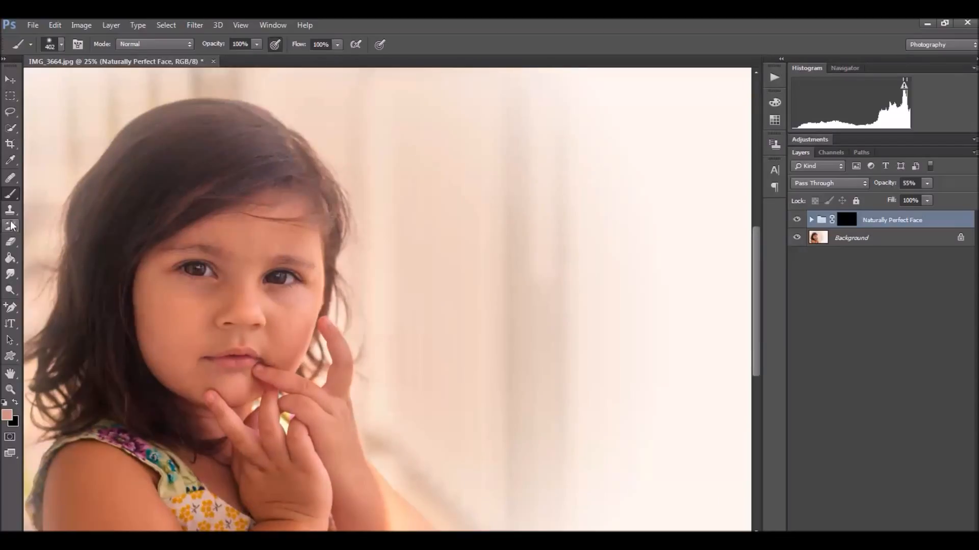
left_click(846, 218)
key("d")
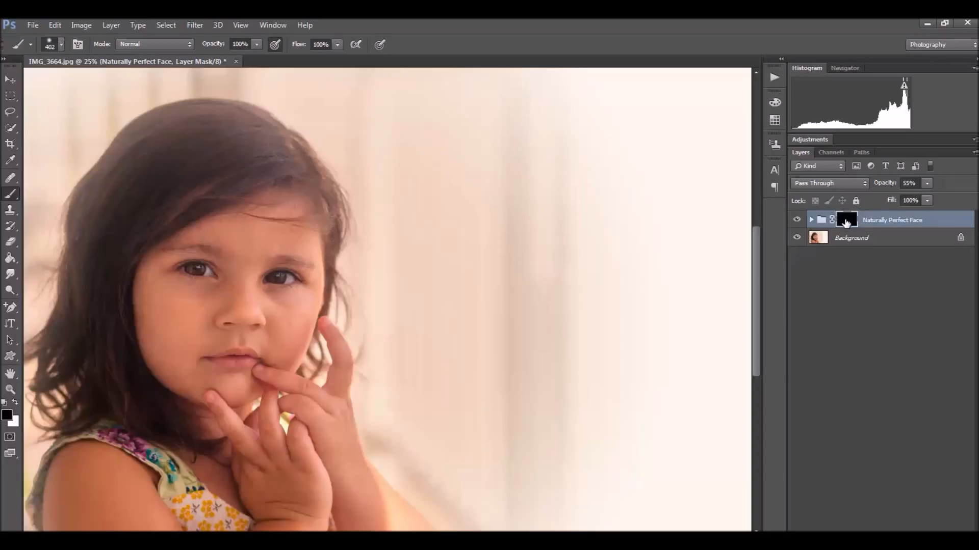
left_click(60, 45)
left_click_drag(99, 83, 99, 84)
left_click(401, 42)
left_click(857, 183)
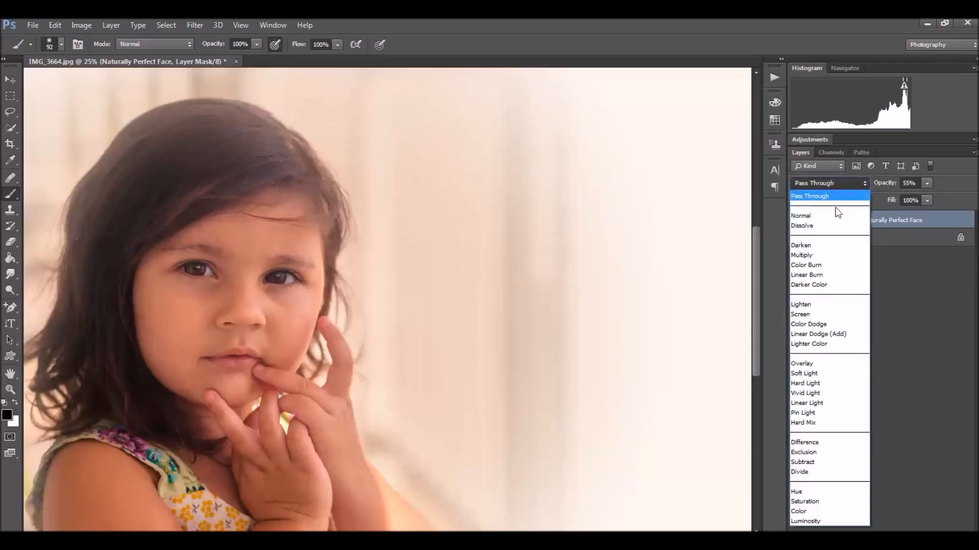
left_click(817, 255)
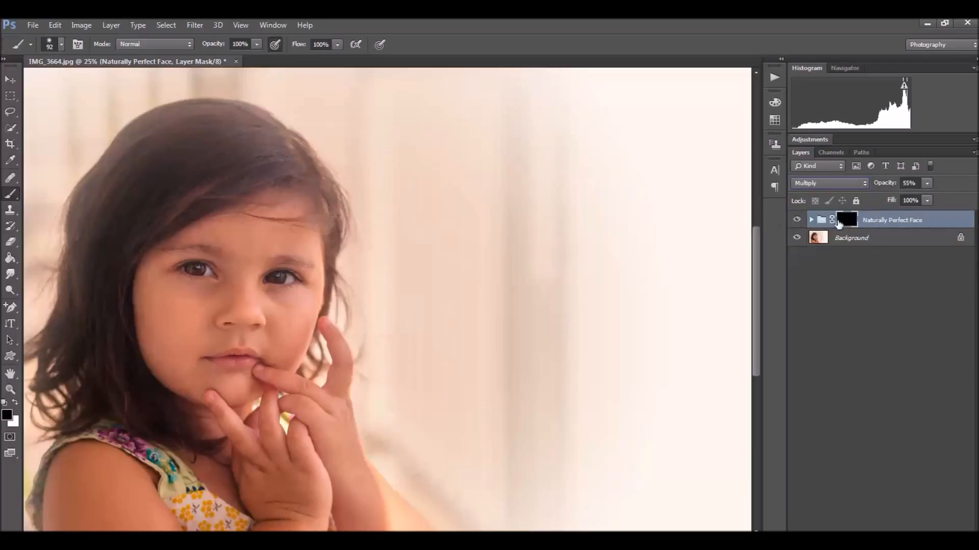
- Paint white on the Naturally Perfect Face mask over the cheeks, forehead, nose and chin, avoiding the eyes and lips
left_click(16, 402)
mouse_move(208, 294)
left_mouse_down()
mouse_move(156, 281)
mouse_move(149, 325)
mouse_move(145, 284)
mouse_move(147, 329)
mouse_move(162, 301)
left_mouse_up()
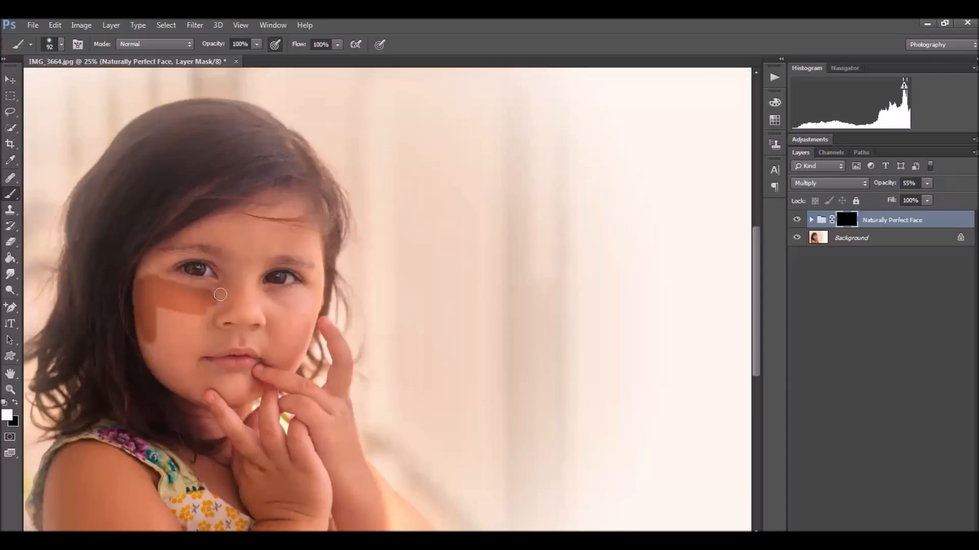
mouse_move(220, 295)
left_mouse_down()
mouse_move(237, 288)
mouse_move(243, 250)
mouse_move(188, 234)
mouse_move(232, 227)
mouse_move(306, 237)
mouse_move(280, 250)
left_mouse_up()
mouse_move(221, 236)
left_mouse_down()
mouse_move(252, 261)
mouse_move(253, 250)
mouse_move(227, 237)
mouse_move(313, 251)
mouse_move(306, 238)
mouse_move(311, 248)
mouse_move(276, 249)
mouse_move(248, 266)
left_mouse_up()
mouse_move(261, 310)
left_mouse_down()
mouse_move(306, 293)
mouse_move(309, 345)
mouse_move(304, 325)
mouse_move(290, 349)
mouse_move(289, 328)
mouse_move(285, 345)
mouse_move(299, 293)
mouse_move(273, 317)
mouse_move(272, 308)
mouse_move(273, 350)
mouse_move(281, 293)
left_mouse_up()
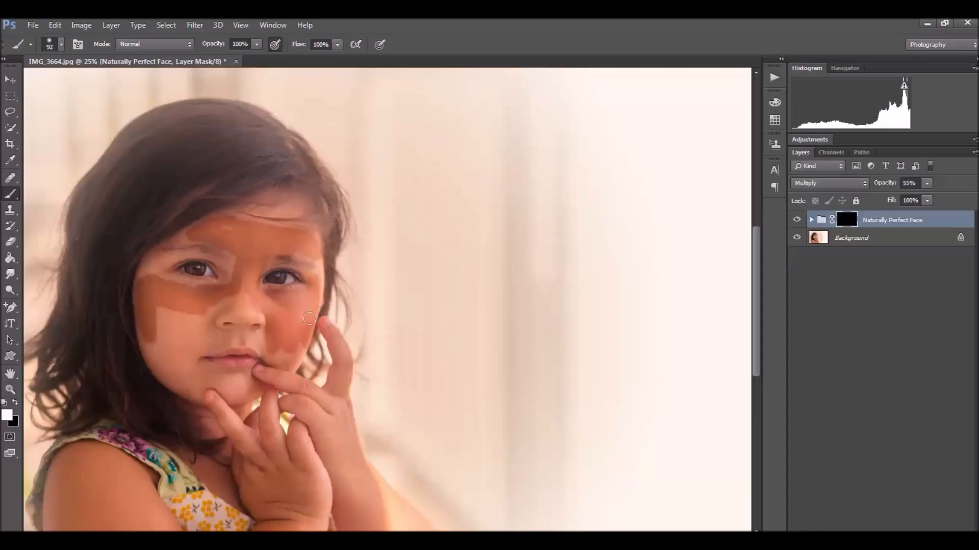
mouse_move(292, 340)
left_mouse_down()
mouse_move(287, 375)
mouse_move(251, 341)
mouse_move(244, 297)
mouse_move(233, 322)
mouse_move(228, 295)
mouse_move(203, 324)
mouse_move(155, 310)
mouse_move(155, 352)
mouse_move(148, 329)
mouse_move(144, 351)
mouse_move(158, 376)
mouse_move(194, 395)
mouse_move(177, 320)
mouse_move(175, 344)
mouse_move(163, 321)
mouse_move(161, 356)
left_mouse_up()
mouse_move(166, 318)
left_mouse_down()
mouse_move(226, 339)
mouse_move(191, 352)
mouse_move(201, 378)
mouse_move(224, 377)
mouse_move(209, 374)
mouse_move(245, 385)
left_mouse_up()
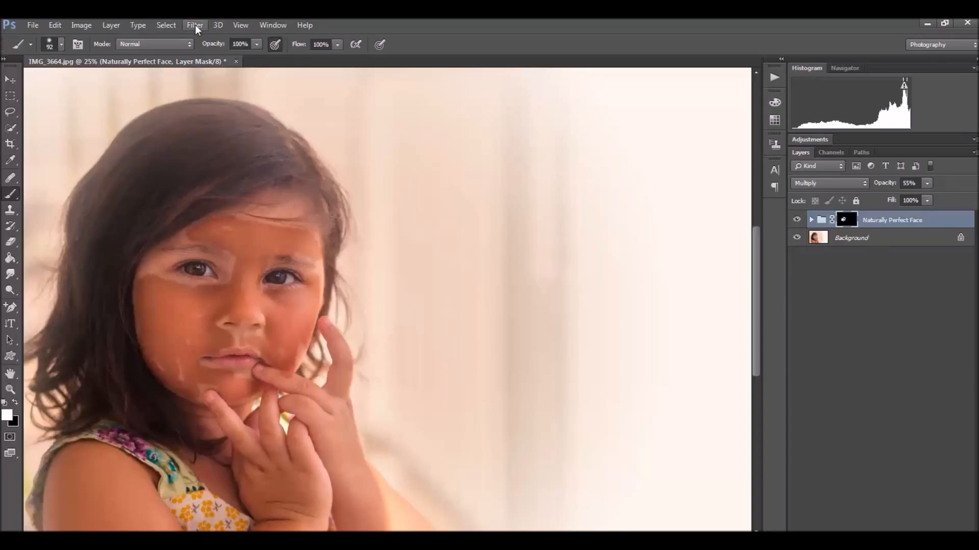
- Soften the Naturally Perfect Face mask with a Gaussian Blur of 52.1 pixels
left_click(195, 26)
mouse_move(229, 165)
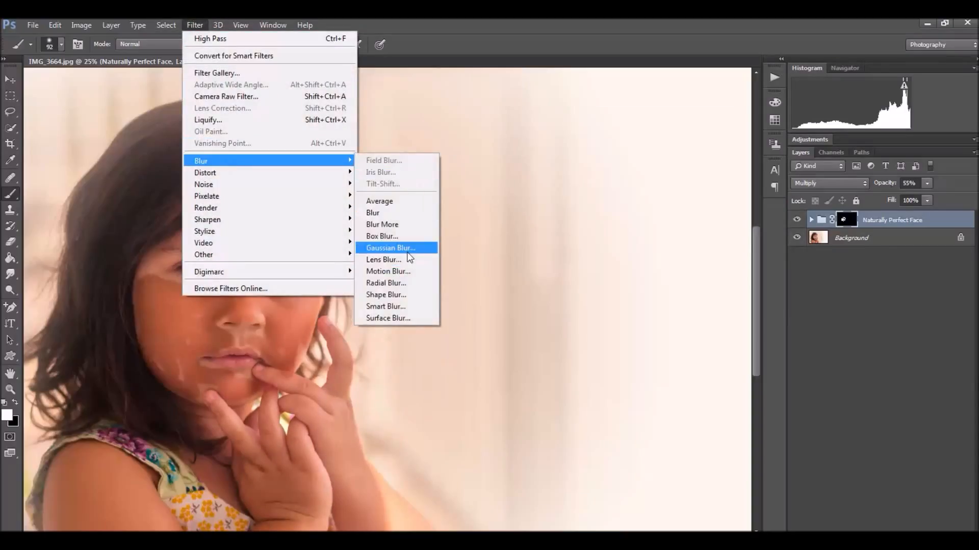
left_click(407, 252)
left_click_drag(499, 292, 468, 293)
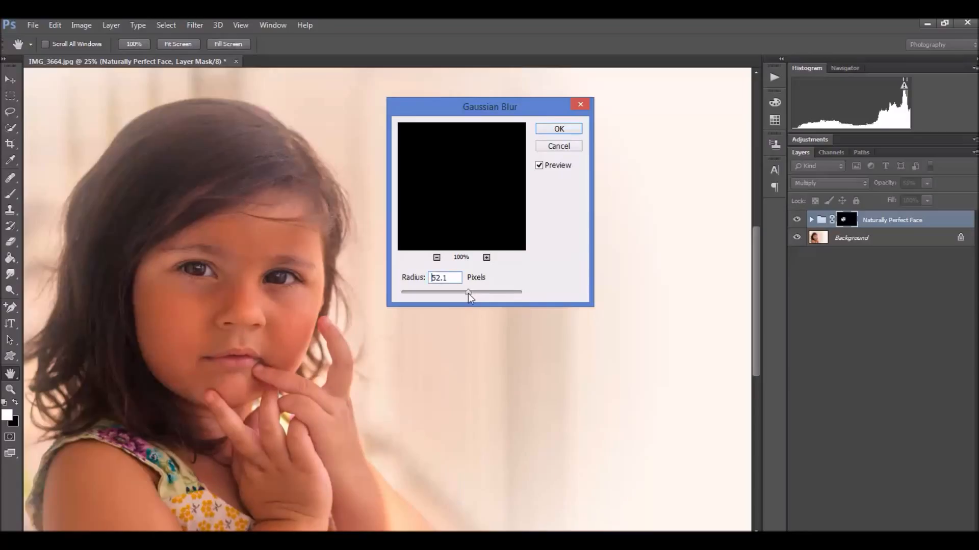
left_click(559, 130)
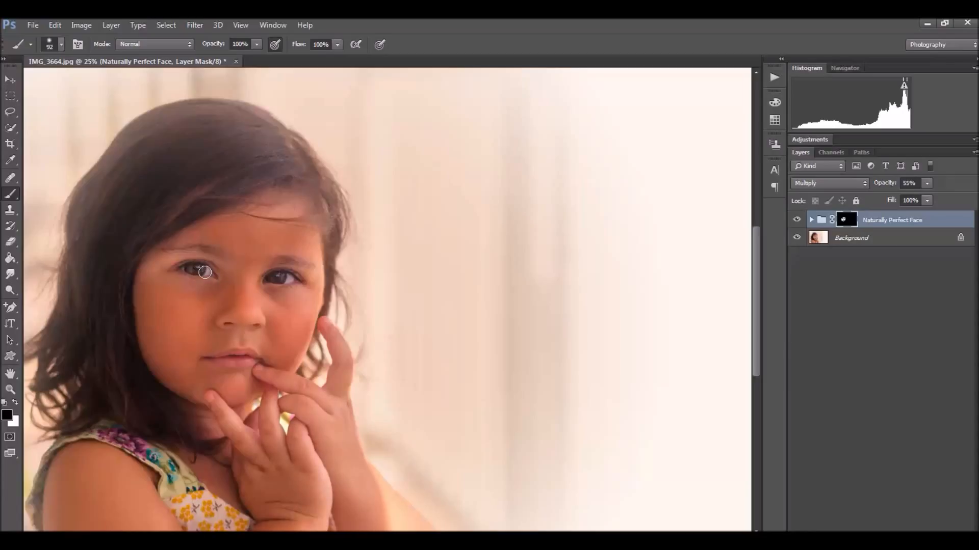
- Set the Naturally Perfect Face group's blend mode to Pass Through and compare the image with the group hidden and shown
left_click(847, 186)
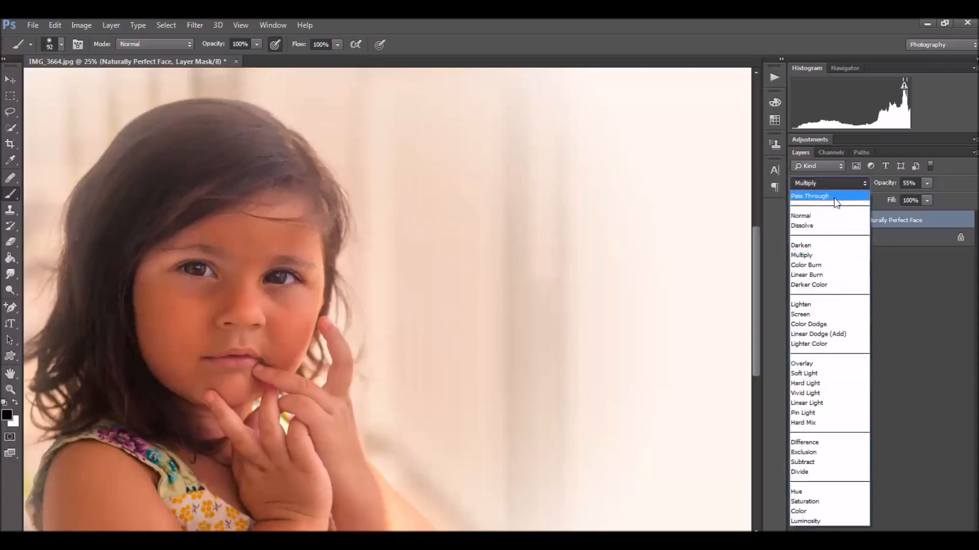
left_click(834, 198)
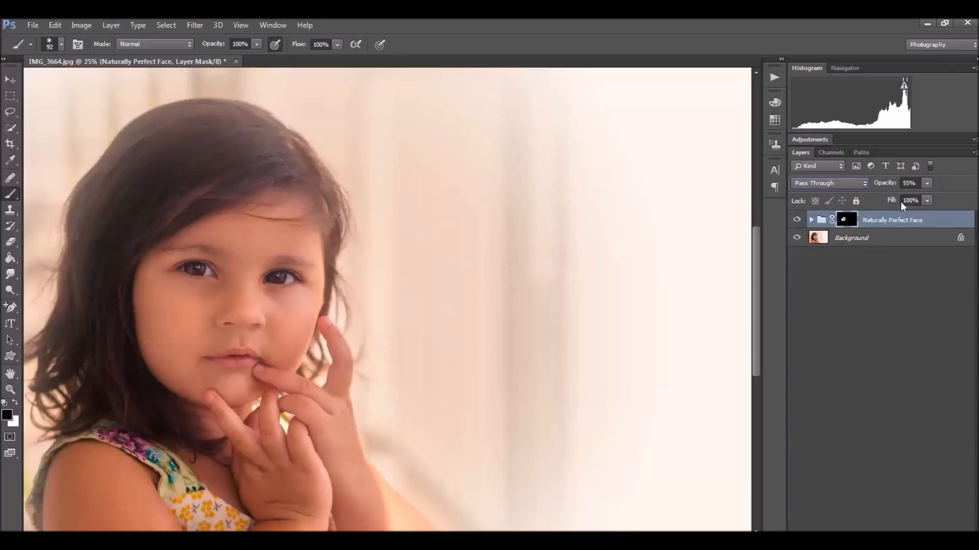
left_click(796, 221)
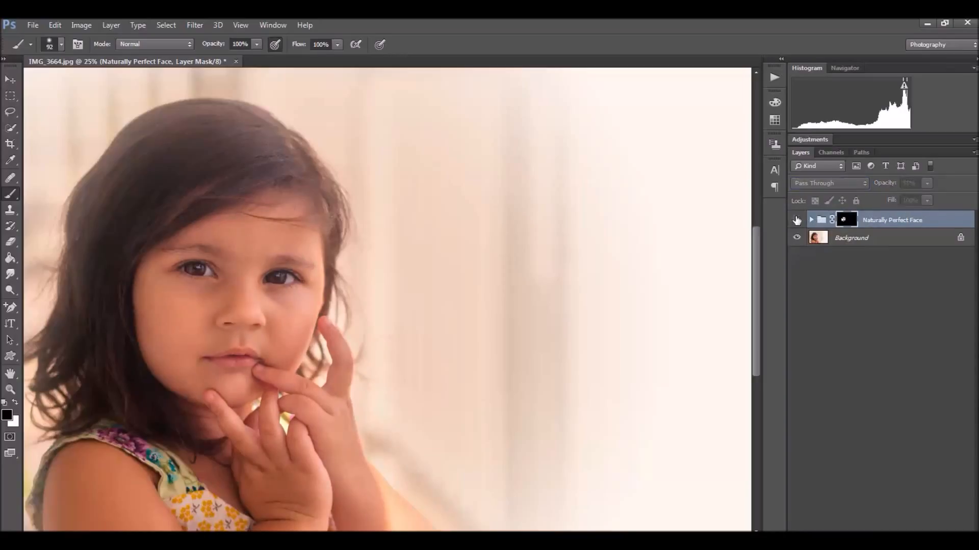
left_click(797, 220)
left_click(797, 220)
left_click(797, 220)
- Reduce the Naturally Perfect Face group's opacity to 28%, checking the skin with the group hidden and shown
left_click_drag(891, 186, 866, 187)
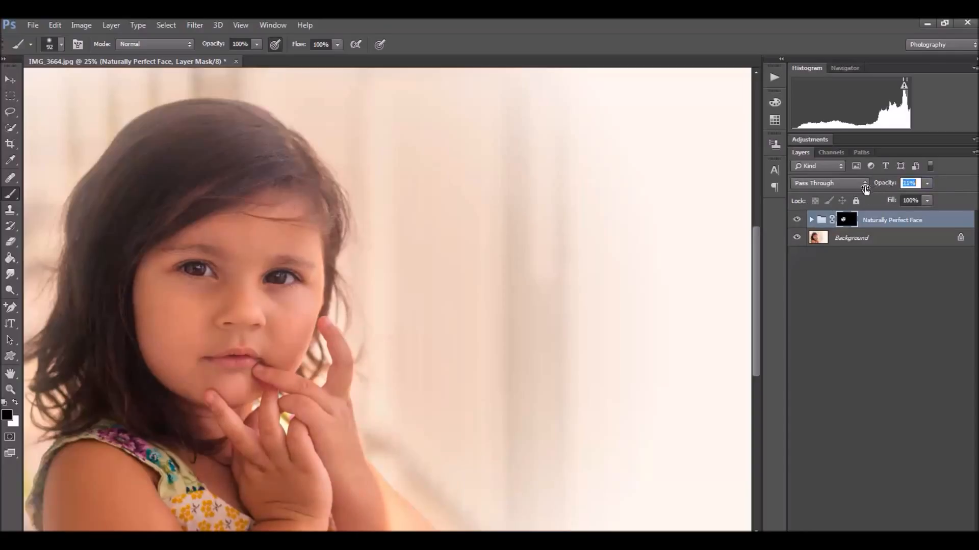
left_click(798, 220)
left_click(797, 220)
left_click(797, 220)
left_click(797, 220)
left_click_drag(882, 187, 889, 188)
left_click(828, 221)
left_click(798, 220)
left_click(798, 220)
- Run the Contour - Face action from the {Dare To Dream} - Naturally Beauty Collection set and continue past its message
mouse_move(757, 241)
left_mouse_down()
mouse_move(757, 274)
mouse_move(757, 256)
left_mouse_up()
left_click(774, 78)
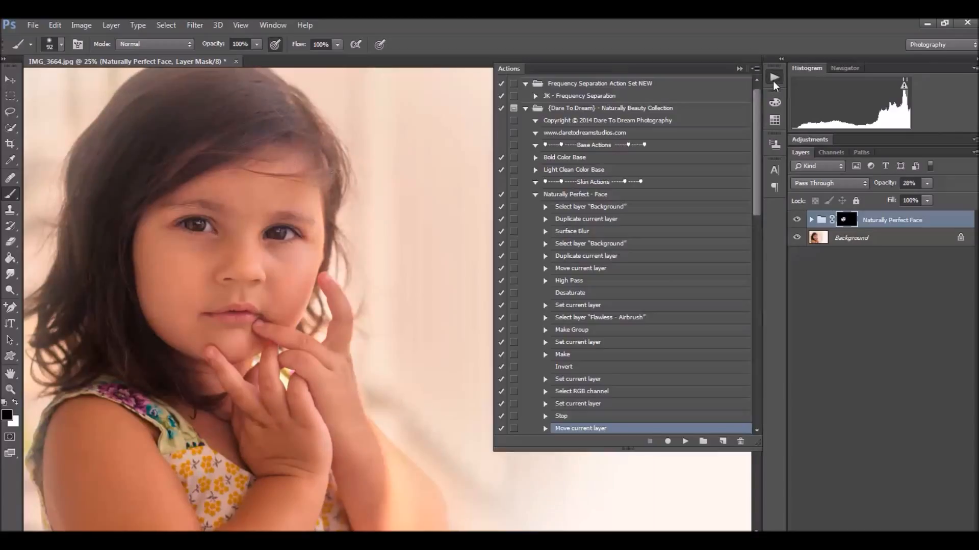
left_click(539, 195)
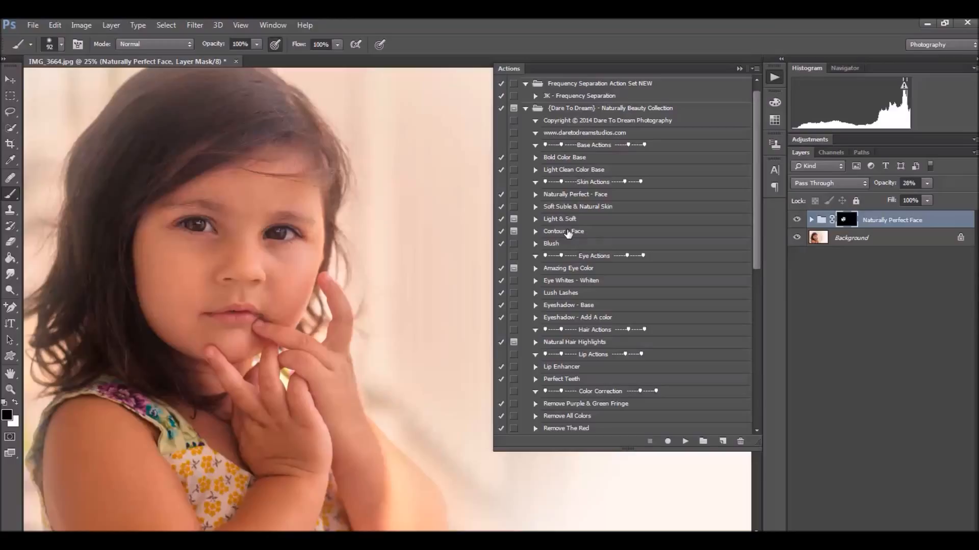
left_click(568, 232)
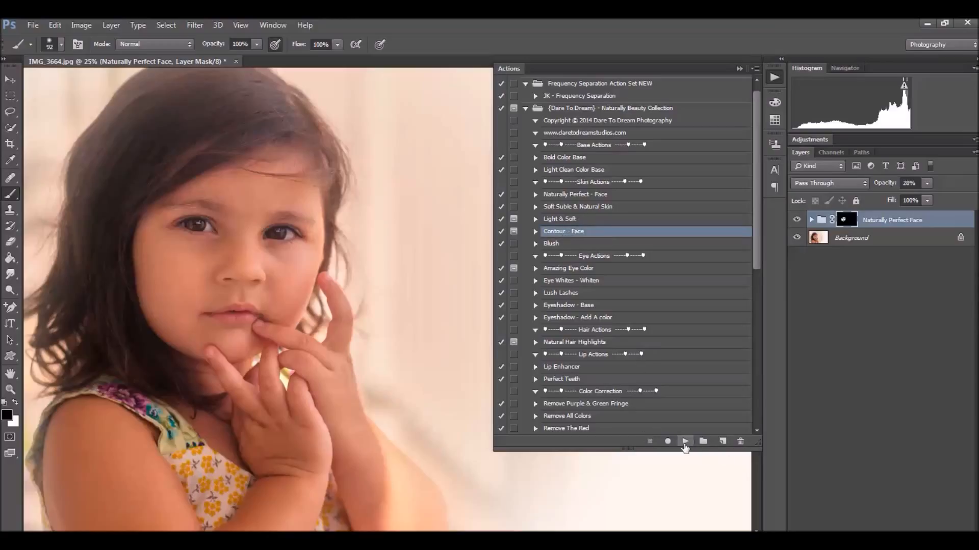
left_click(685, 441)
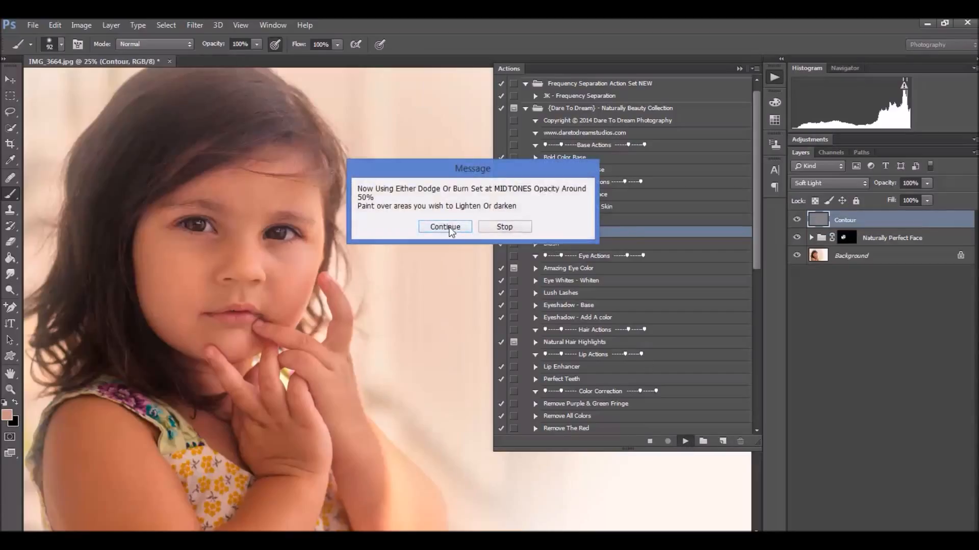
left_click(449, 227)
- Duplicate the Contour layer as Contour copy and ready the Brush tool with black as the foreground color
right_click(850, 220)
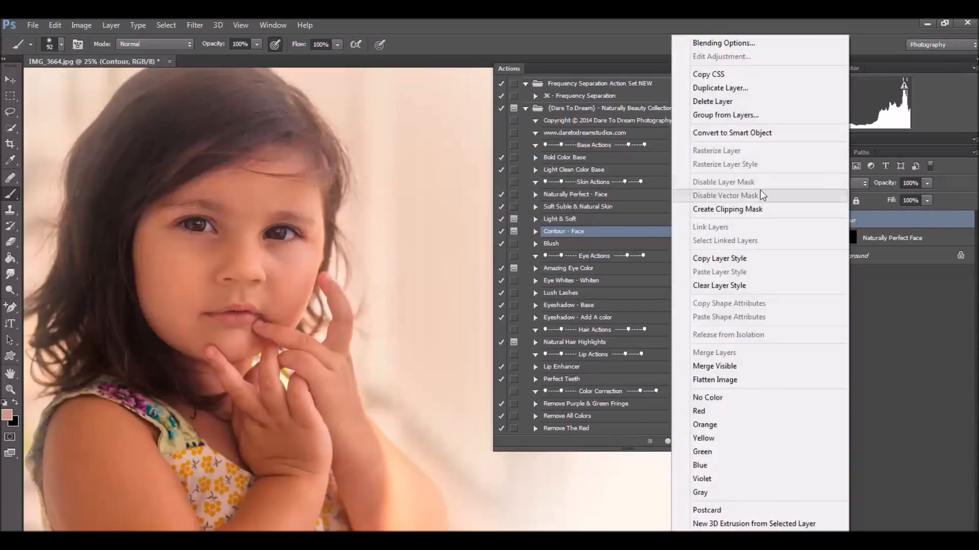
left_click(714, 88)
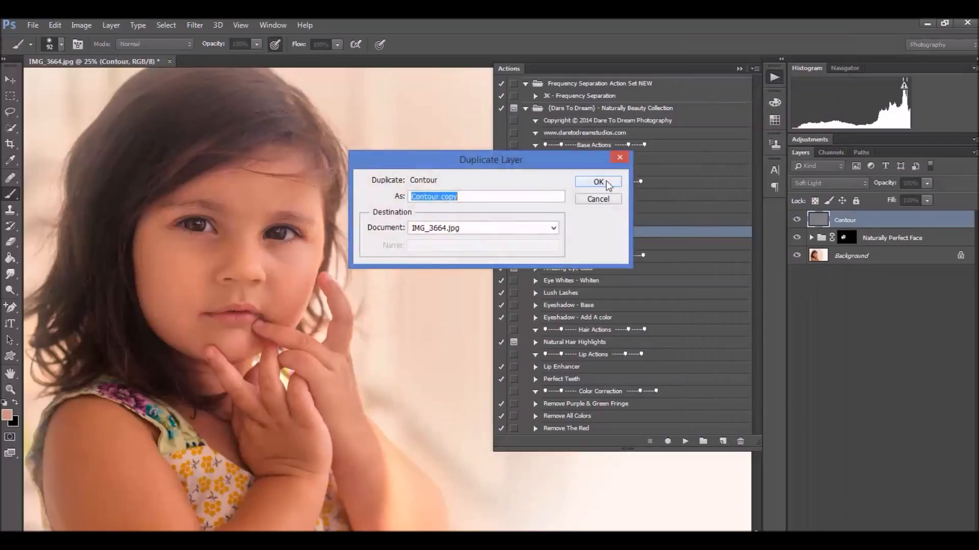
left_click(607, 183)
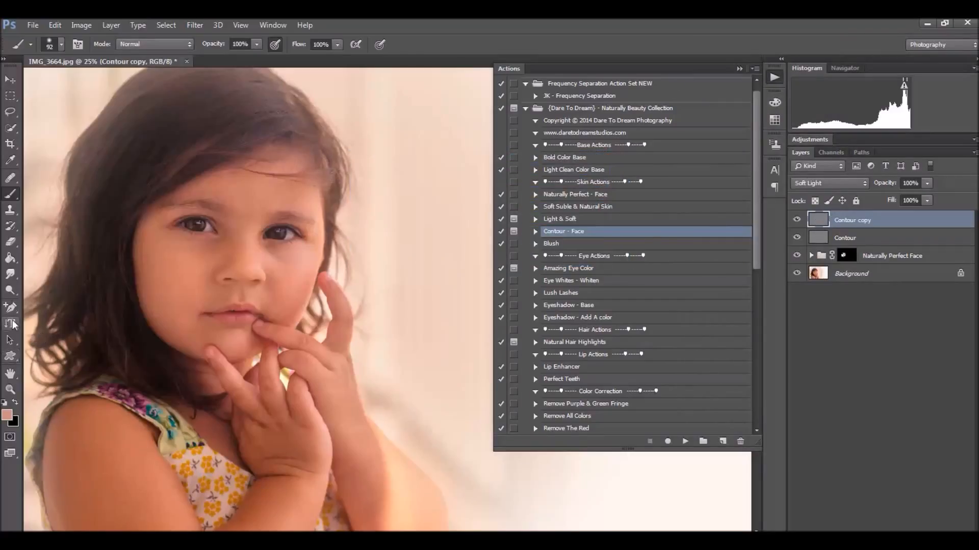
left_click(11, 292)
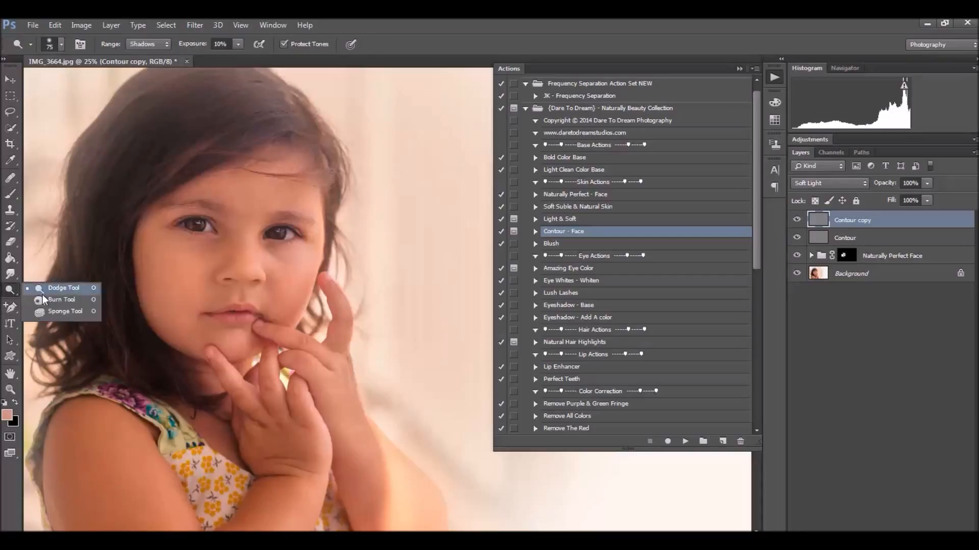
left_click(7, 198)
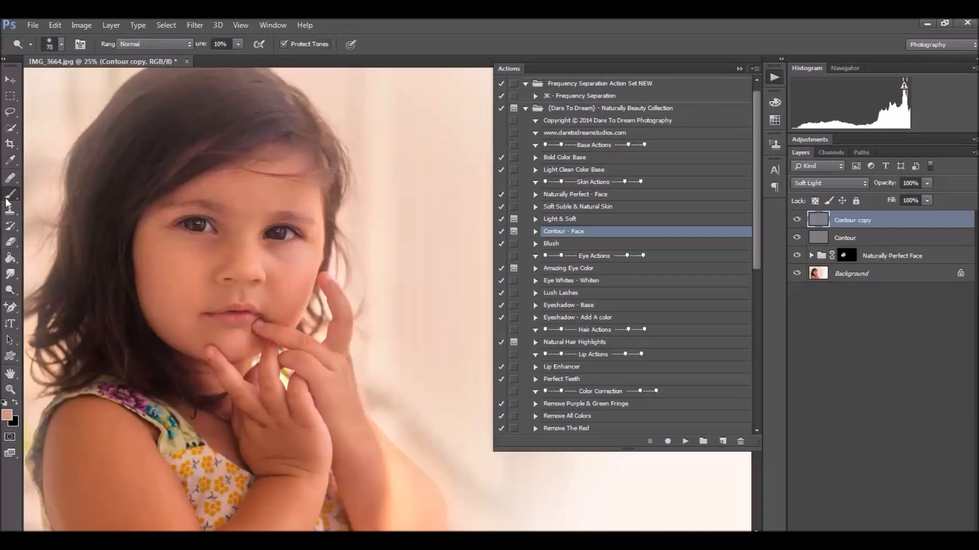
left_click(15, 405)
mouse_move(230, 245)
left_mouse_down()
mouse_move(227, 263)
mouse_move(227, 247)
left_mouse_up()
left_click(55, 29)
left_click(62, 39)
left_click_drag(221, 46, 211, 46)
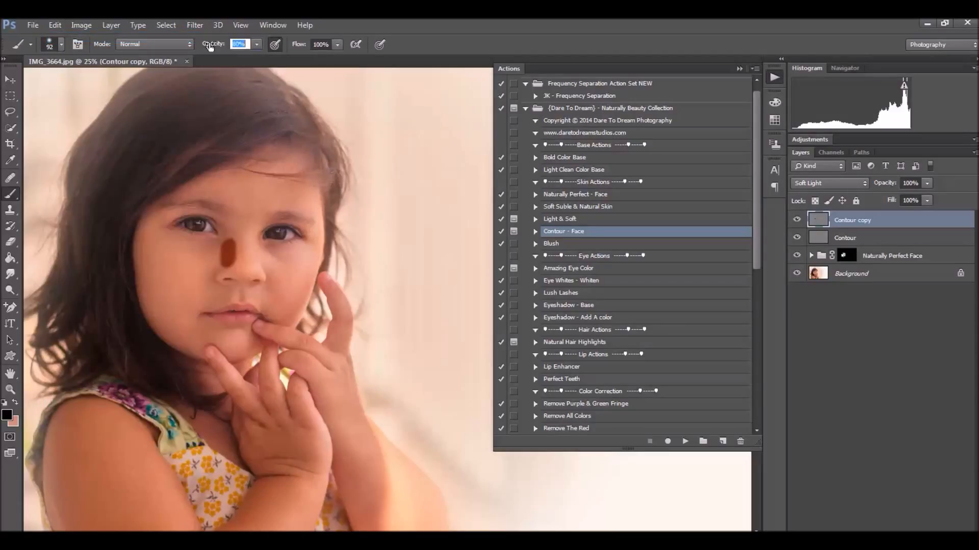
left_click(55, 25)
left_click(69, 69)
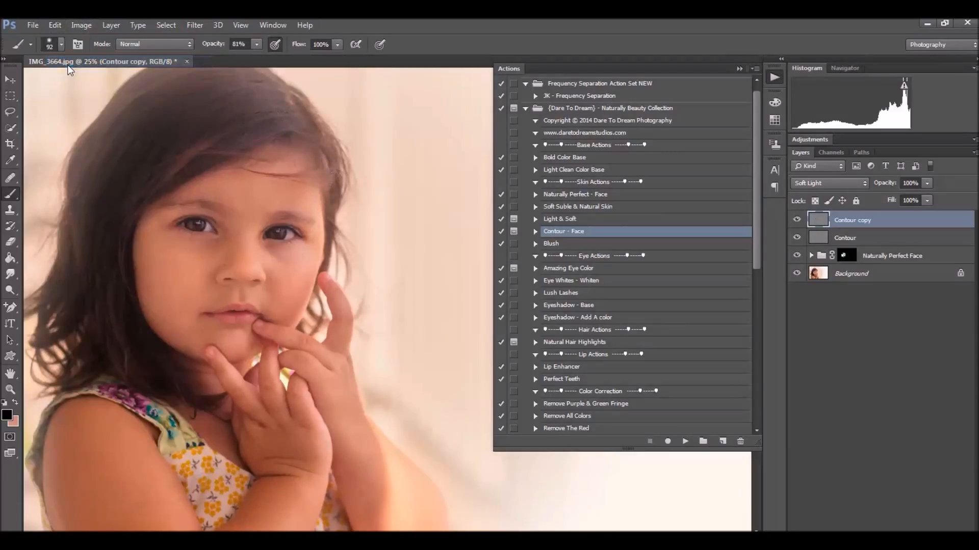
- Set the brush opacity to 61% and lower the brush hardness for softer edges
left_click_drag(221, 46, 208, 45)
left_click(62, 44)
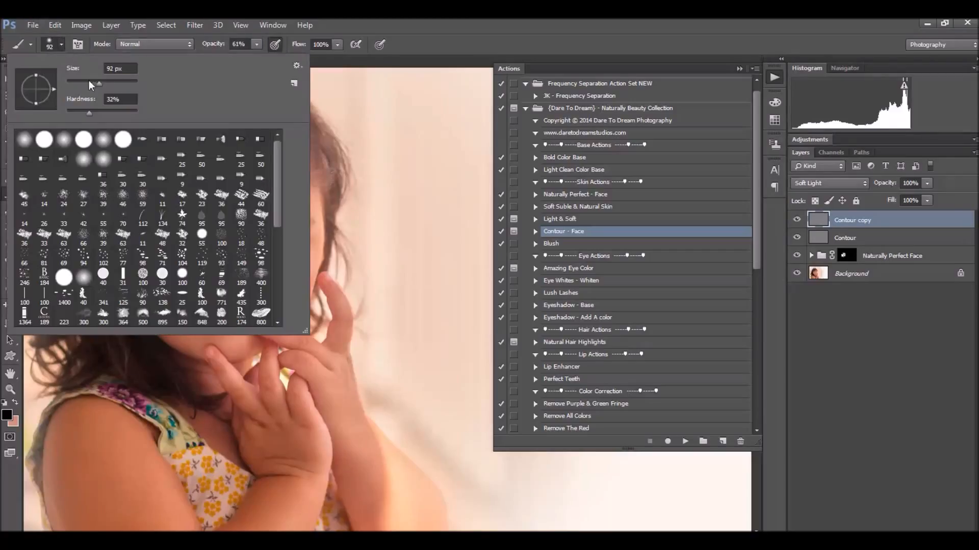
left_click_drag(89, 117, 73, 118)
double_click(360, 34)
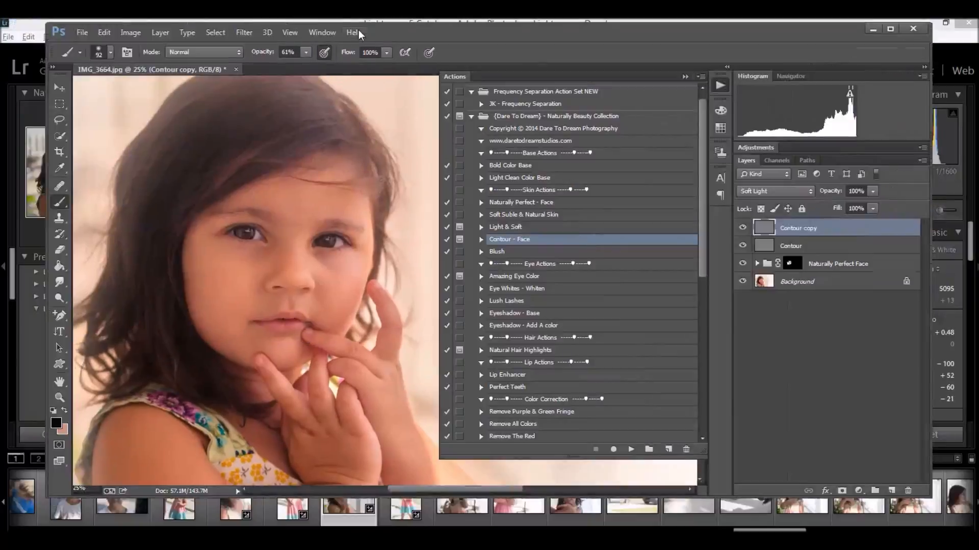
left_click(891, 29)
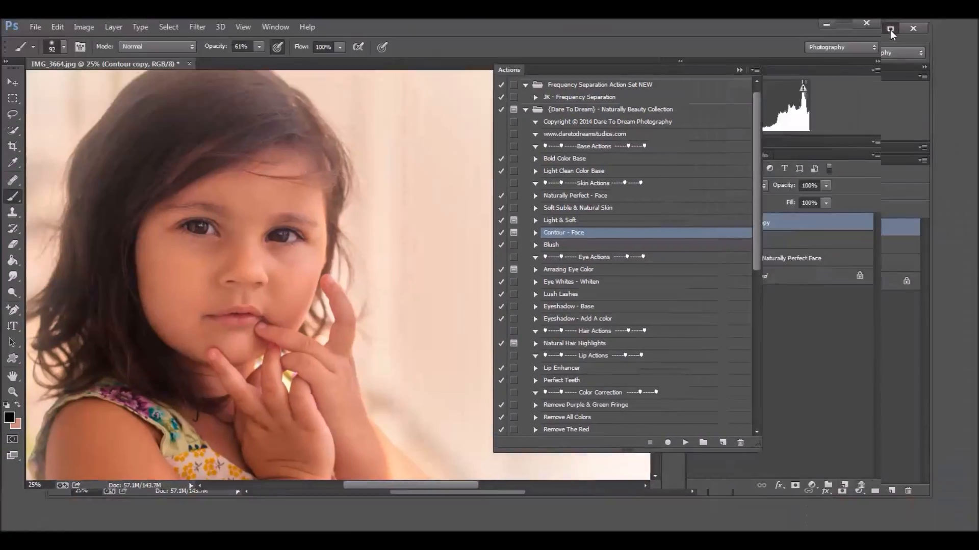
- Paint black shading on the Contour copy layer along both sides of the nose, below the lower lip and around the face's outer edges
mouse_move(228, 242)
left_mouse_down()
mouse_move(226, 265)
mouse_move(261, 267)
left_mouse_up()
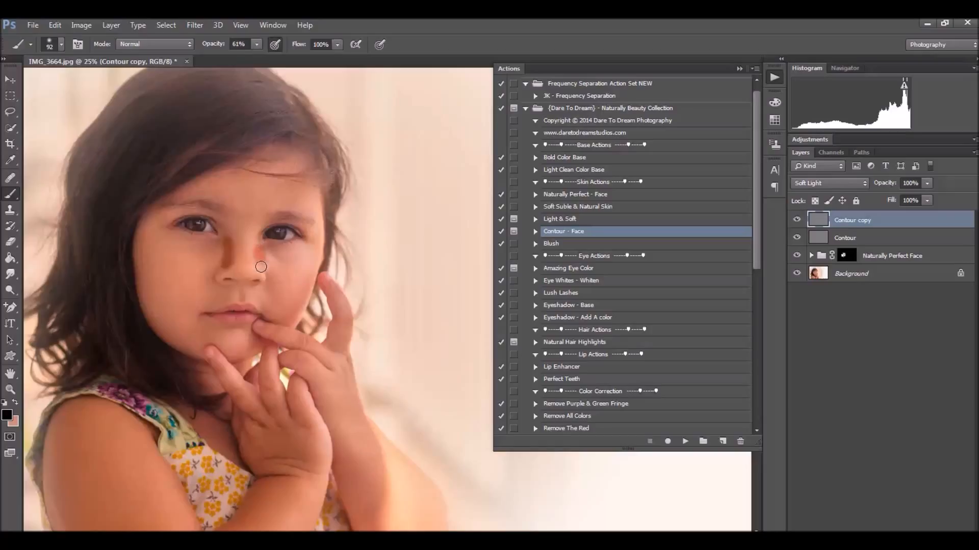
left_click_drag(243, 325, 230, 328)
mouse_move(161, 200)
left_mouse_down()
mouse_move(124, 230)
mouse_move(140, 316)
mouse_move(198, 362)
mouse_move(252, 362)
left_mouse_up()
mouse_move(325, 264)
left_mouse_down()
mouse_move(301, 329)
mouse_move(331, 224)
mouse_move(309, 178)
left_mouse_up()
- Apply a Gaussian Blur to the Contour copy layer to blend the painted shading
left_click(195, 25)
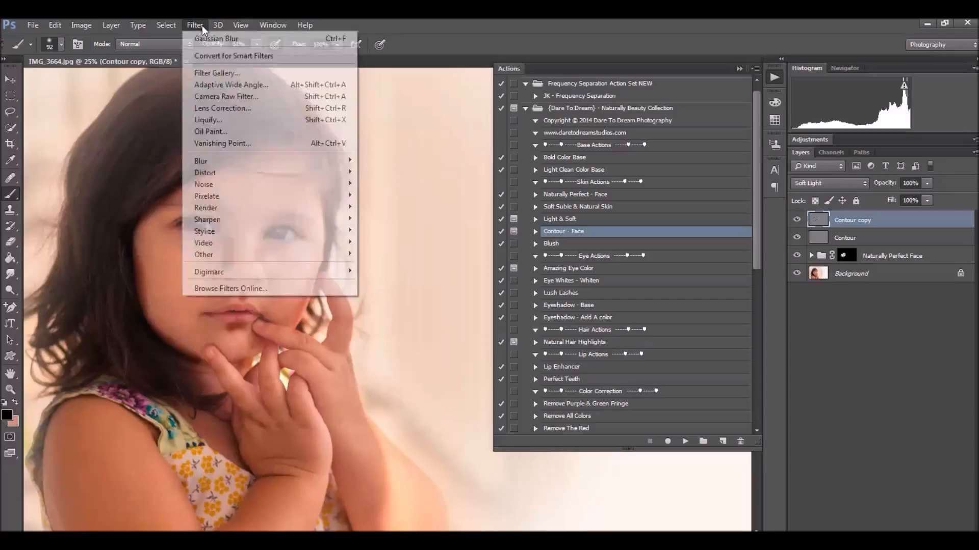
mouse_move(221, 164)
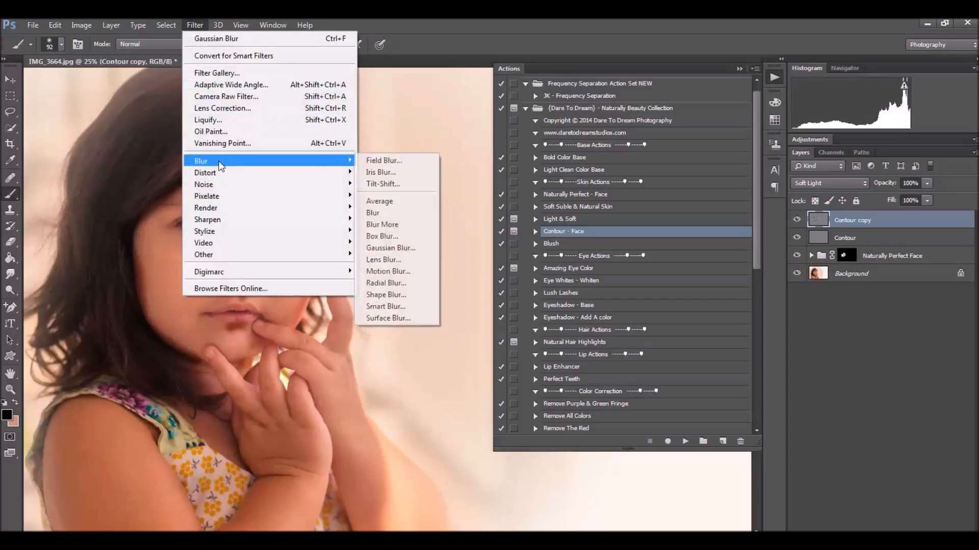
left_click(391, 248)
left_click_drag(485, 291, 469, 293)
left_click(558, 129)
key("b")
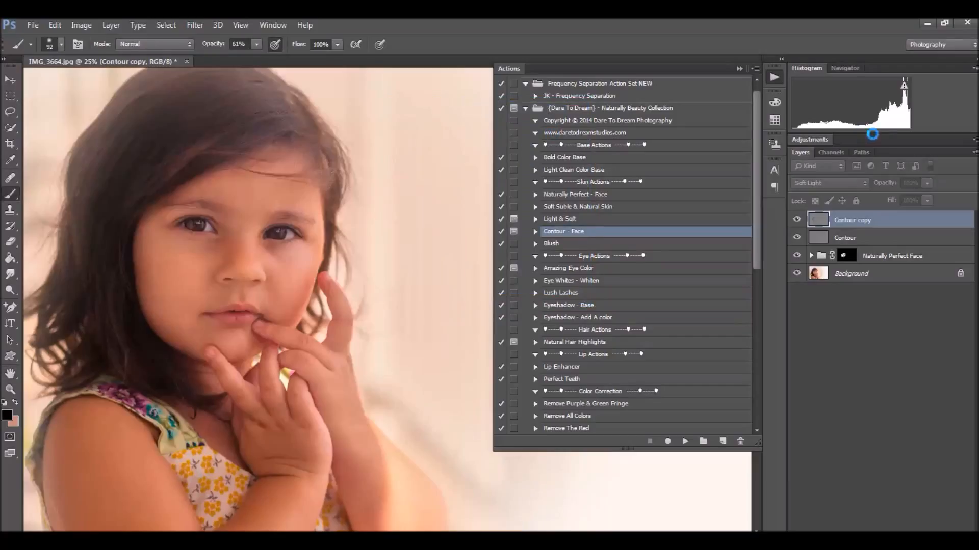
- Lower the Contour copy layer's opacity to a subtle level, comparing the face with the layer hidden and shown
left_click_drag(886, 188, 833, 191)
left_click(797, 221)
left_click(796, 221)
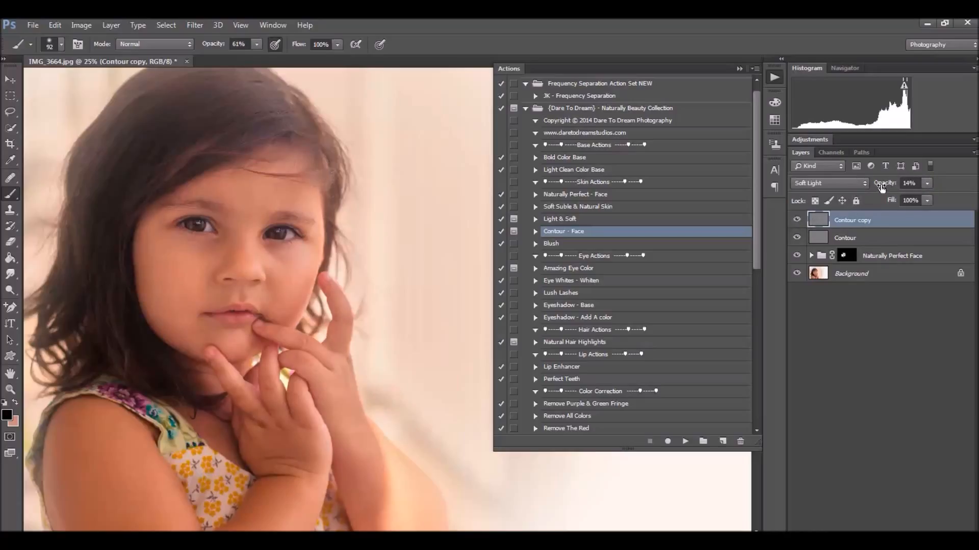
left_click(797, 221)
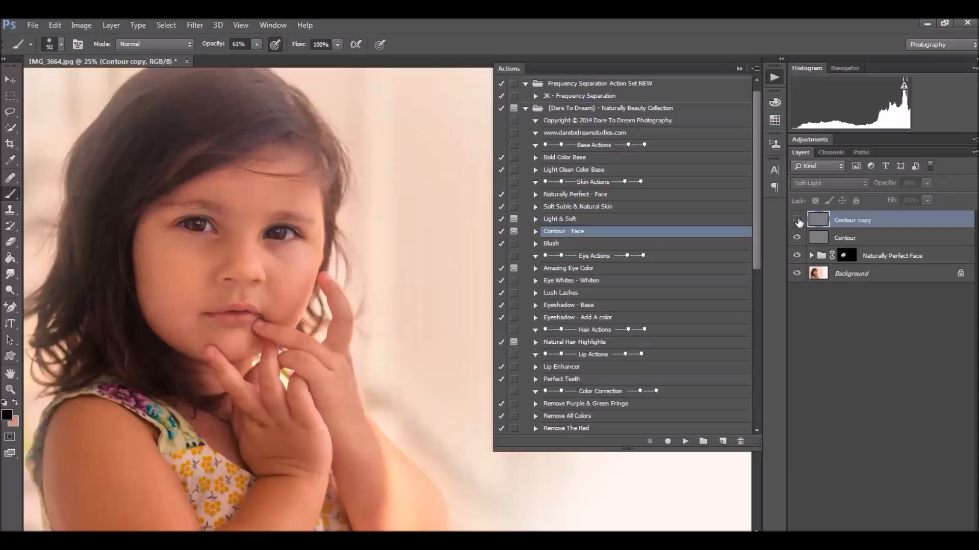
left_click(797, 221)
left_click(797, 221)
left_click(797, 221)
- Paint white highlights on the Contour layer over the nose bridge, forehead, areas under both eyes, and chin
left_click(818, 237)
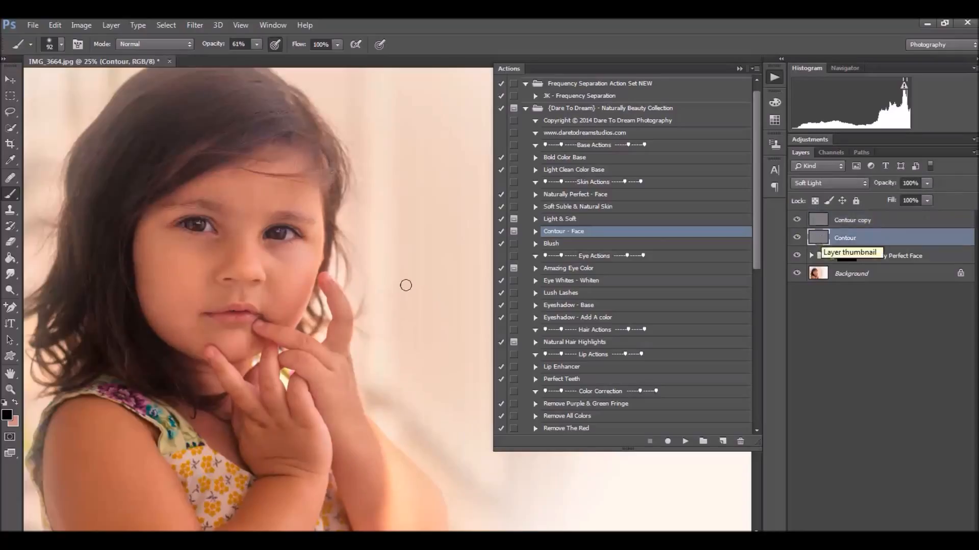
left_click(15, 403)
mouse_move(246, 266)
left_mouse_down()
mouse_move(251, 213)
mouse_move(221, 195)
mouse_move(298, 198)
mouse_move(204, 194)
left_mouse_up()
mouse_move(206, 247)
left_mouse_down()
mouse_move(160, 240)
mouse_move(205, 253)
left_mouse_up()
mouse_move(270, 254)
left_mouse_down()
mouse_move(305, 250)
mouse_move(274, 282)
left_mouse_up()
mouse_move(238, 343)
left_mouse_down()
mouse_move(220, 345)
mouse_move(235, 352)
left_mouse_up()
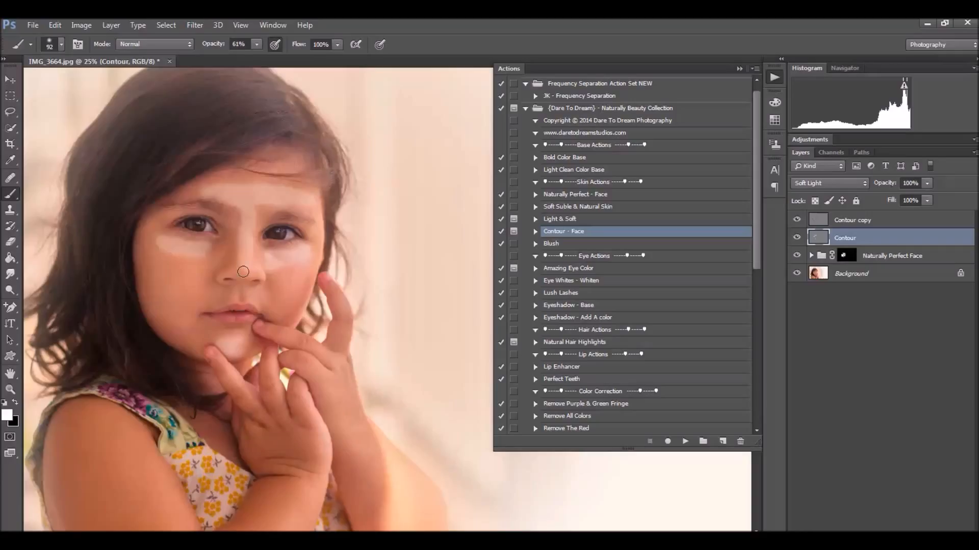
- Blend the highlights on the Contour layer with a Gaussian Blur of 37.4 pixels
left_click(195, 25)
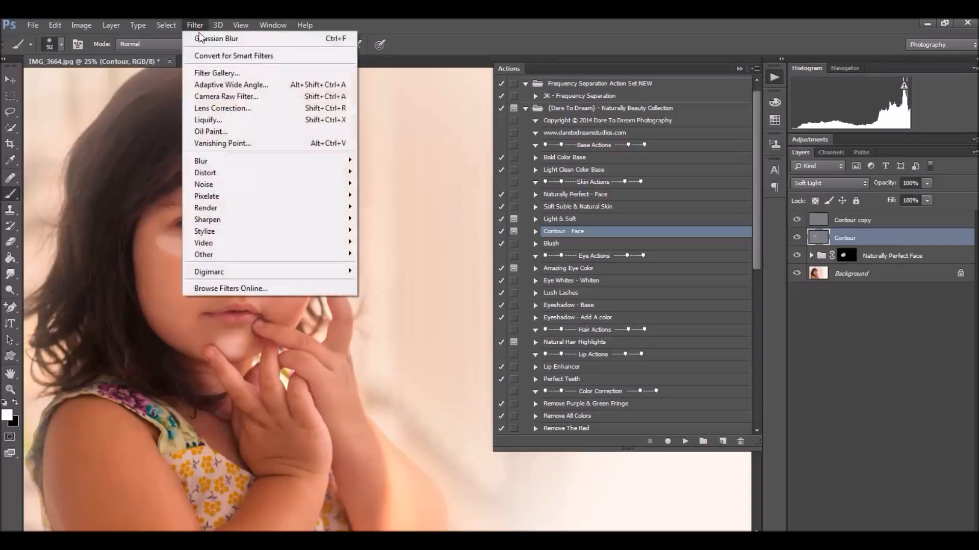
mouse_move(219, 162)
left_click(402, 247)
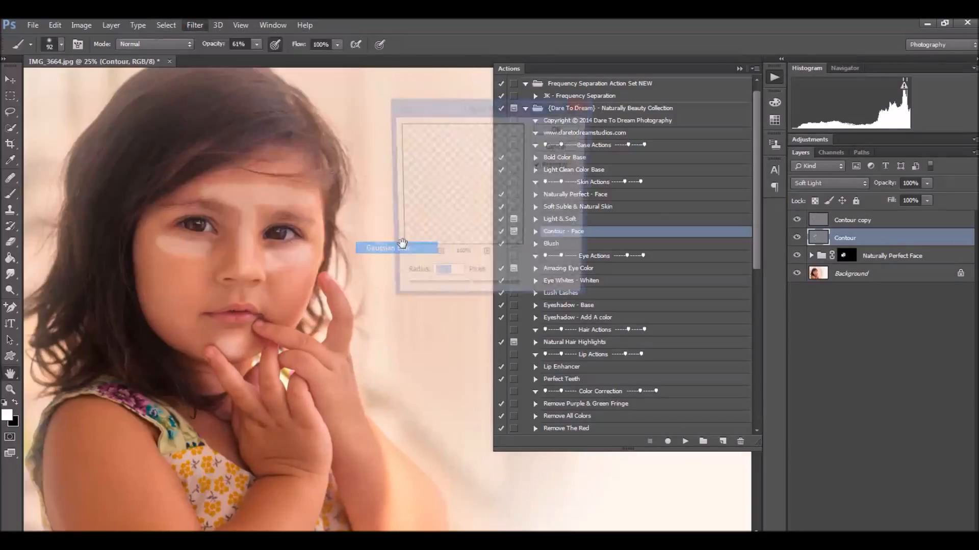
left_click_drag(469, 293, 462, 294)
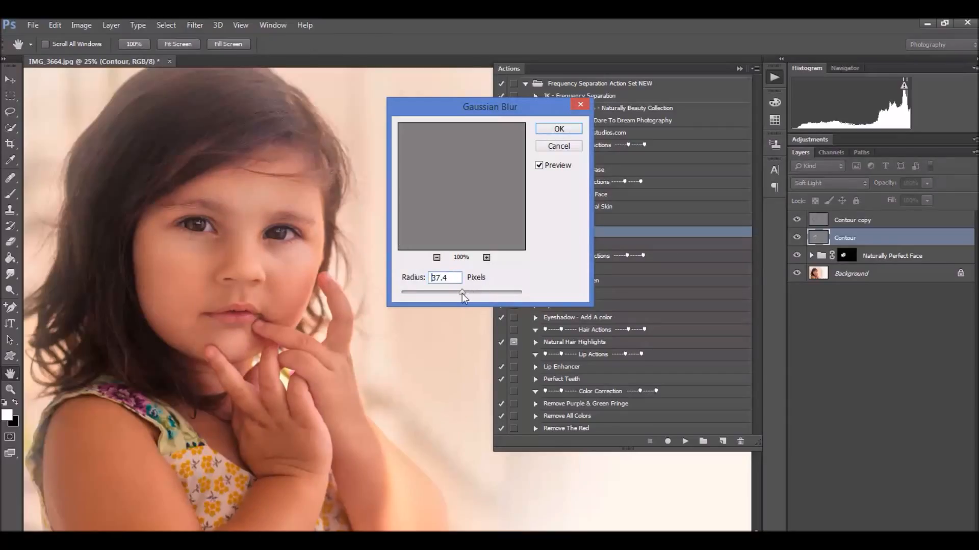
left_click(556, 130)
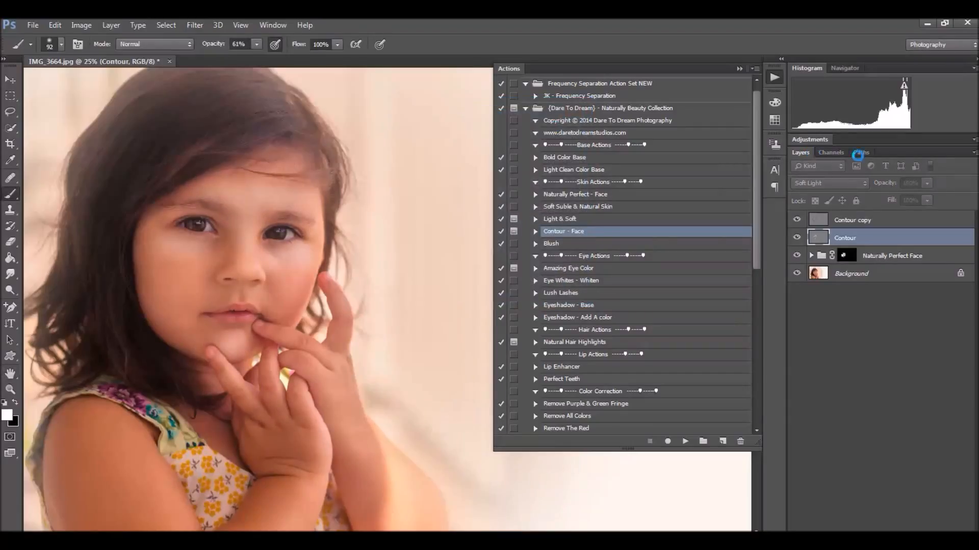
- Lower the Contour layer's opacity for softer highlights, and select both the Contour and Contour copy layers
left_click_drag(892, 186, 845, 192)
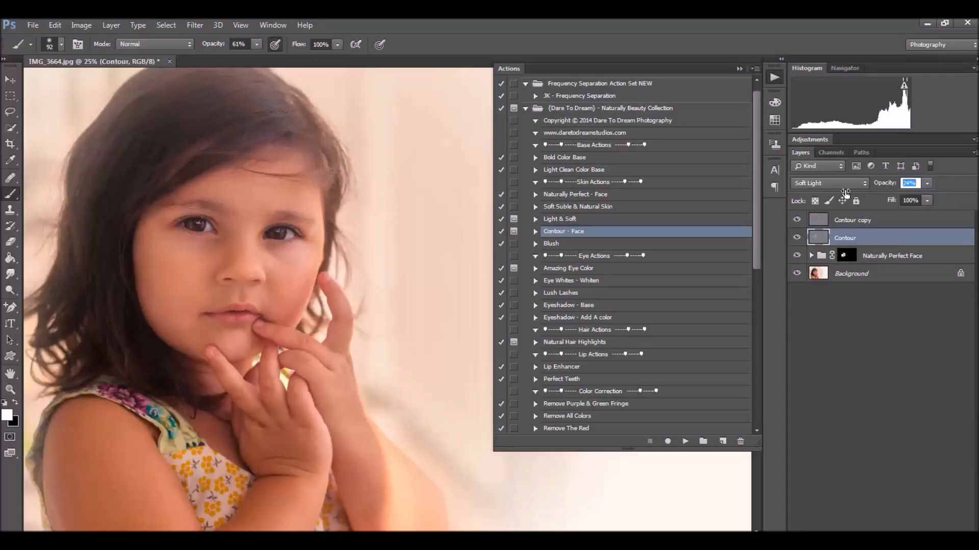
left_click_drag(846, 193, 844, 192)
left_click(863, 220, "shift")
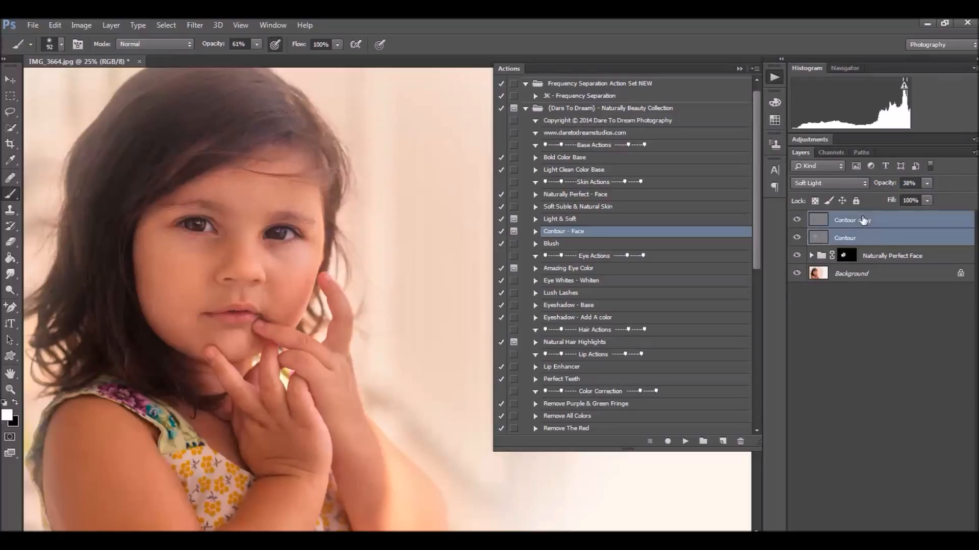
- Group the two selected Contour layers, and lower the group's opacity to 44% after comparing the face with it hidden and shown
key("ctrl+g")
left_click(797, 219)
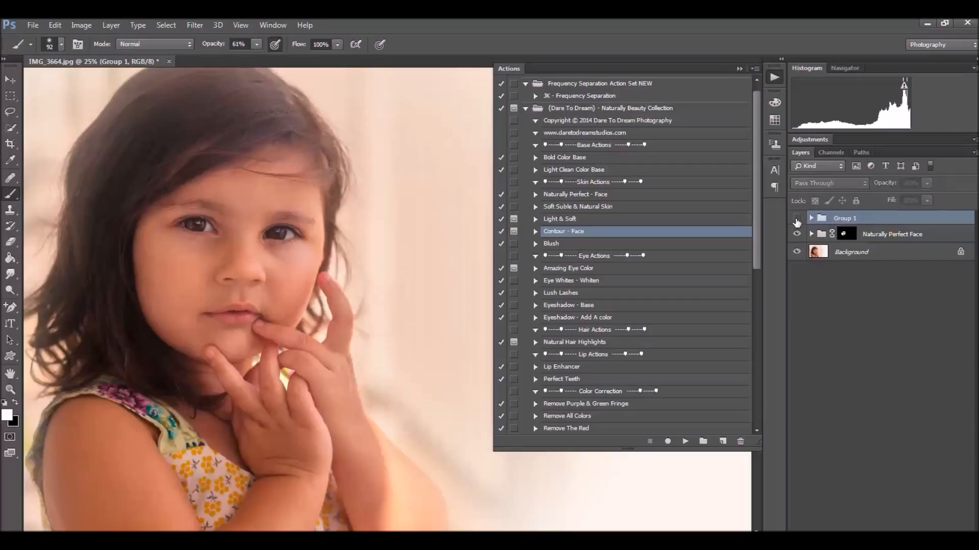
left_click(796, 219)
left_click(797, 219)
left_click(797, 220)
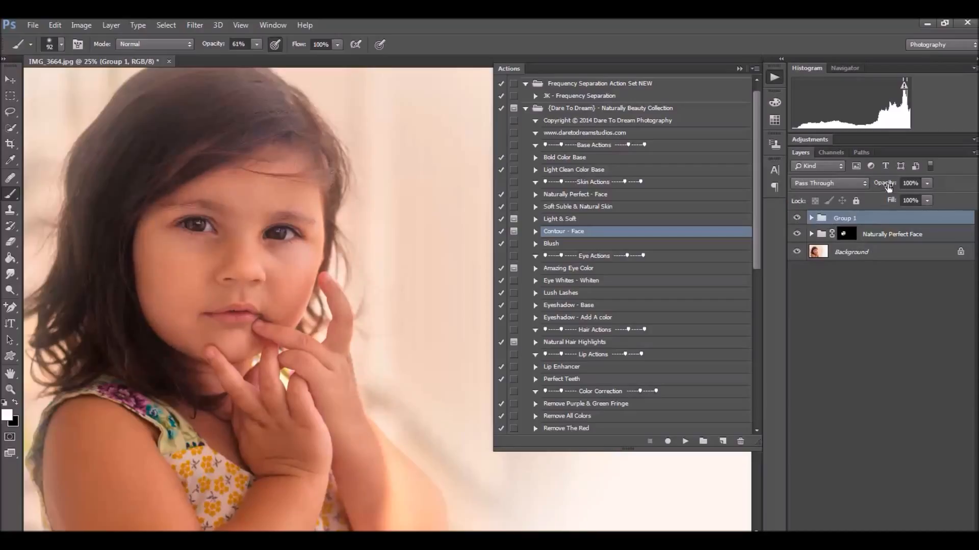
left_click_drag(887, 186, 856, 192)
- Run the Blush action and enlarge the soft brush to 177 px
left_click(553, 244)
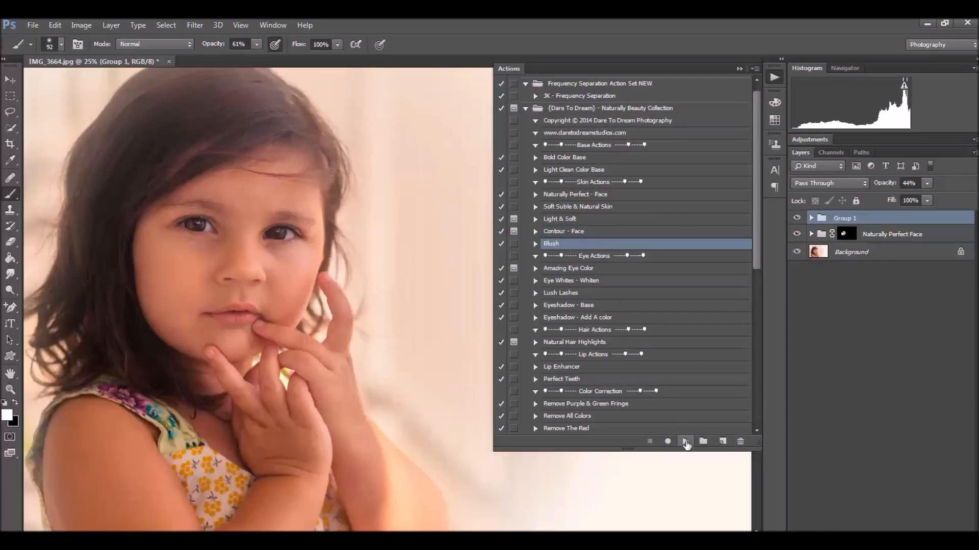
left_click(685, 442)
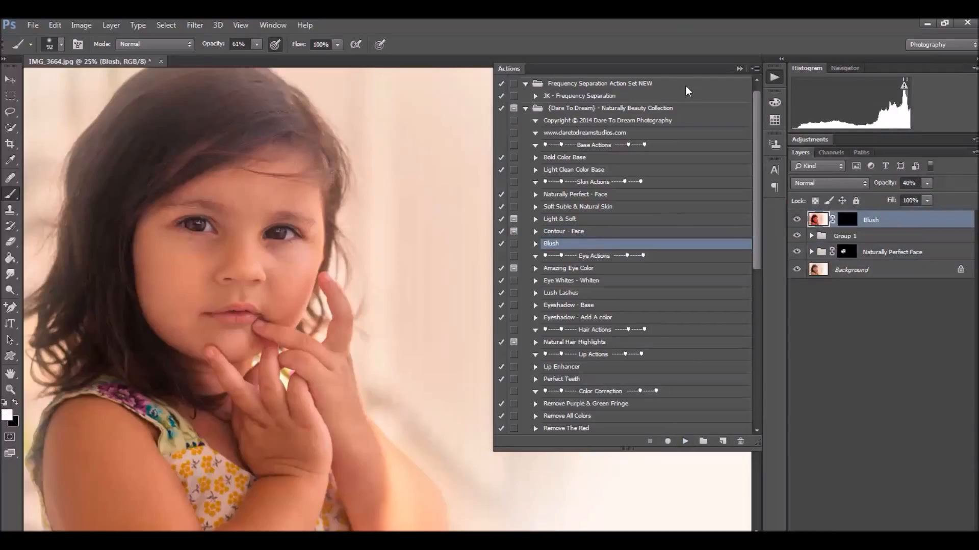
left_click(61, 45)
left_click_drag(99, 85, 116, 88)
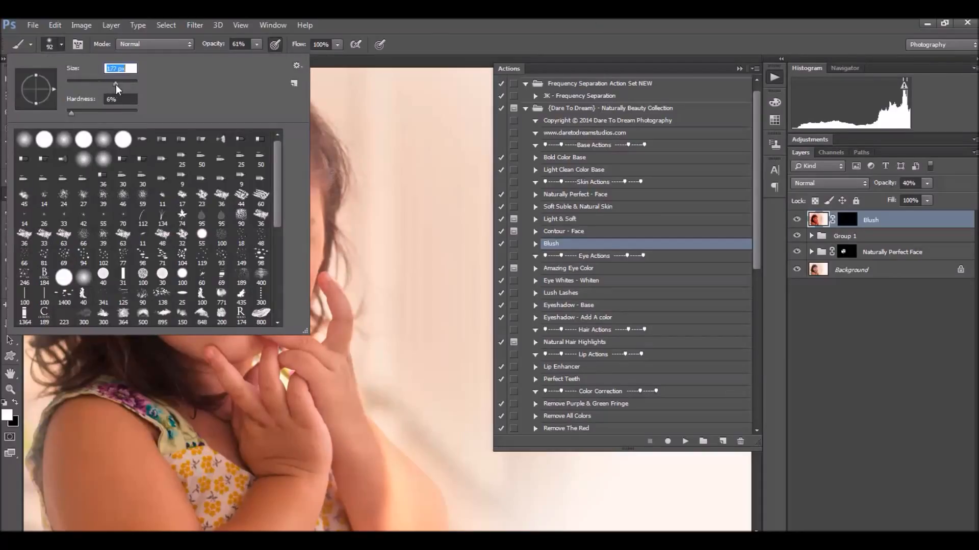
left_click(431, 34)
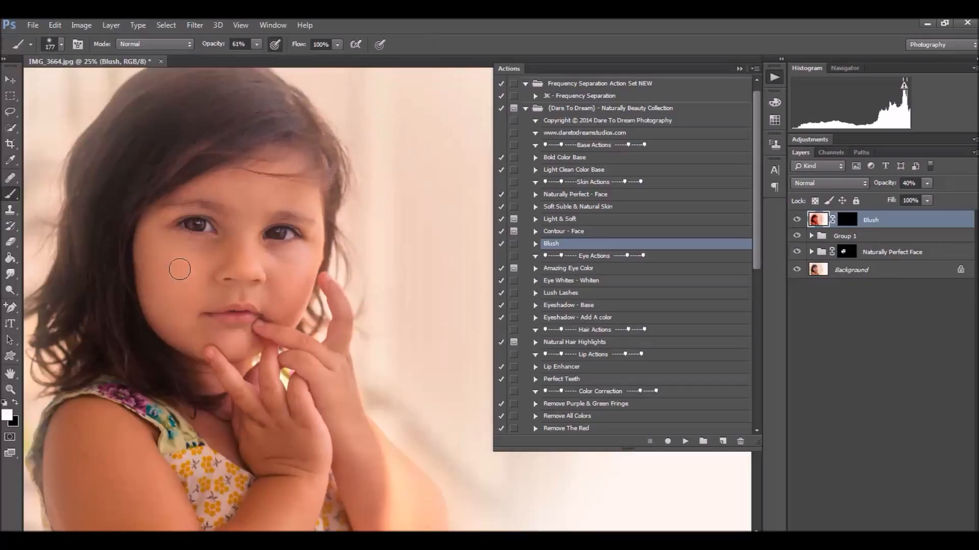
left_click(16, 402)
left_click(54, 25)
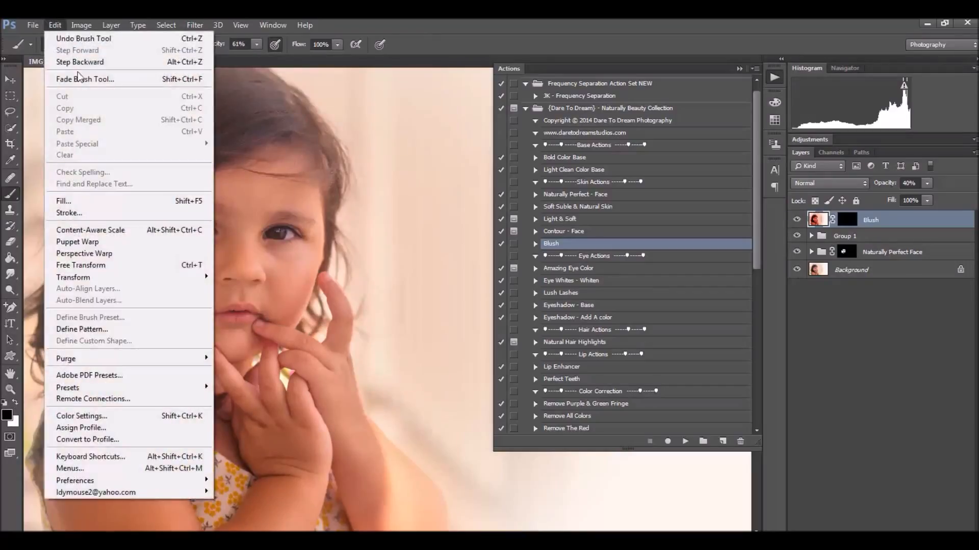
left_click(77, 61)
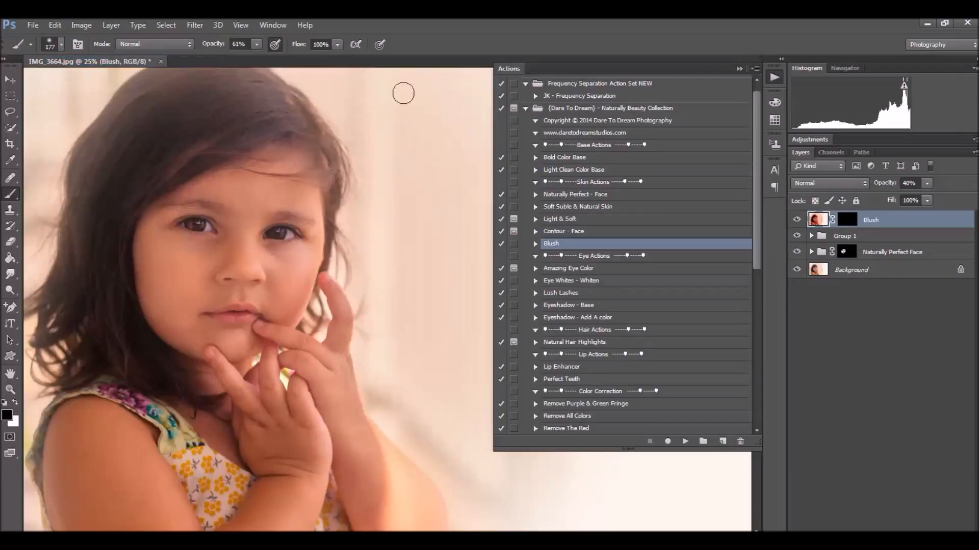
- Paint white over both cheeks on the Blush layer's mask
left_click(848, 220)
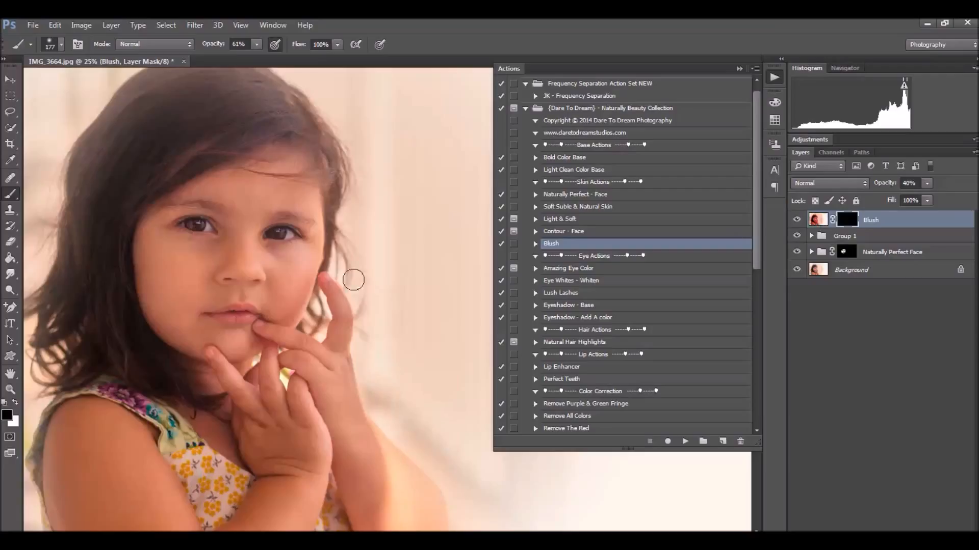
left_click(15, 404)
mouse_move(168, 274)
left_mouse_down()
mouse_move(155, 259)
mouse_move(166, 288)
mouse_move(179, 267)
mouse_move(154, 256)
mouse_move(152, 279)
left_mouse_up()
mouse_move(297, 281)
left_mouse_down()
mouse_move(301, 264)
mouse_move(290, 271)
mouse_move(304, 268)
mouse_move(300, 277)
left_mouse_up()
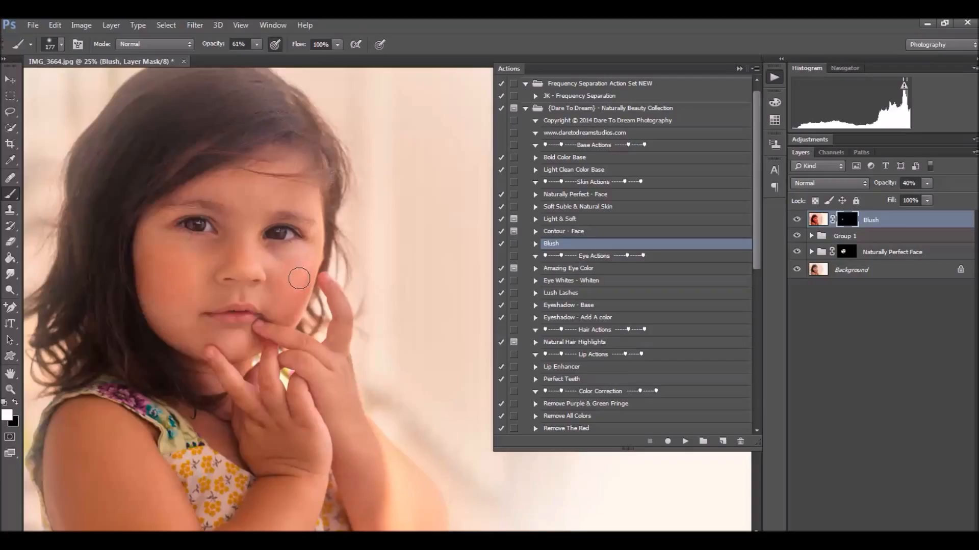
- Soften the painted cheeks on the Blush mask with a Gaussian Blur of less than 37.4 pixels
left_click(195, 25)
mouse_move(219, 161)
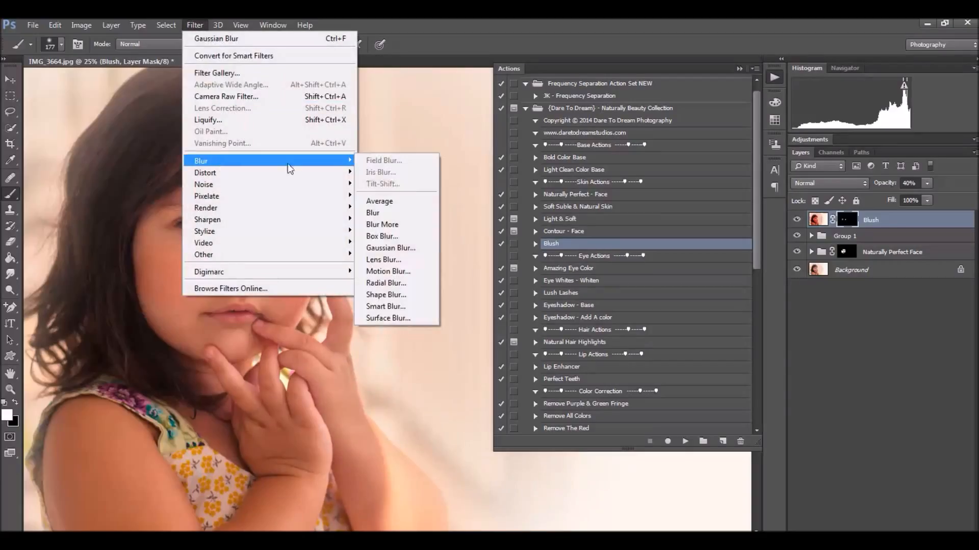
left_click(400, 247)
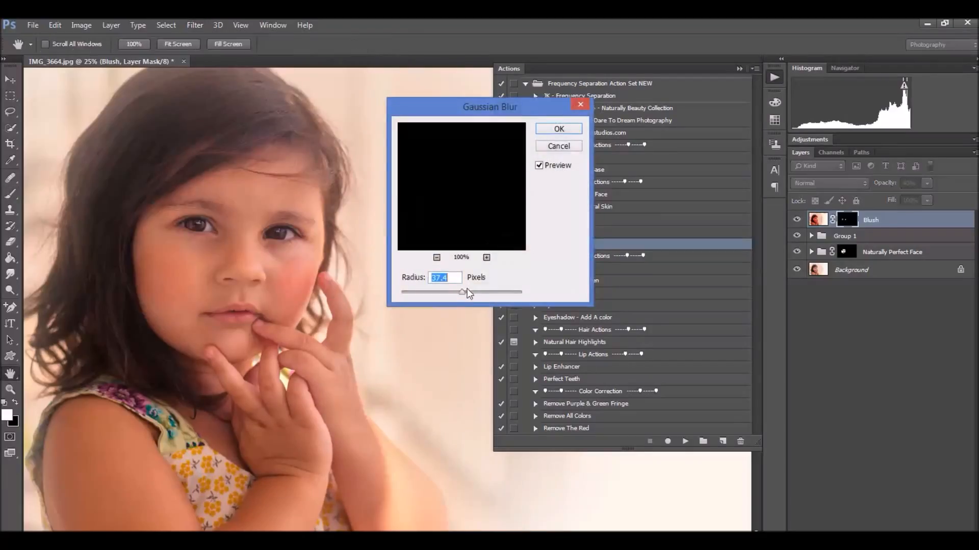
left_click_drag(464, 293, 451, 293)
left_click(559, 129)
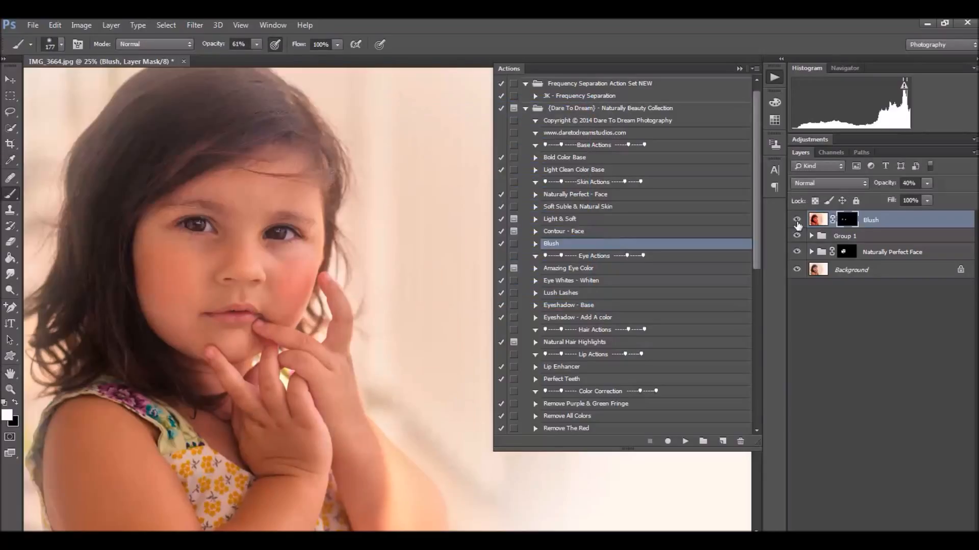
- Compare the face with the Blush layer hidden and shown, and lower the layer's opacity to 18%
left_click(797, 221)
left_click(797, 220)
left_click(797, 221)
left_click(796, 221)
left_click_drag(891, 185, 875, 185)
left_click_drag(879, 188, 888, 190)
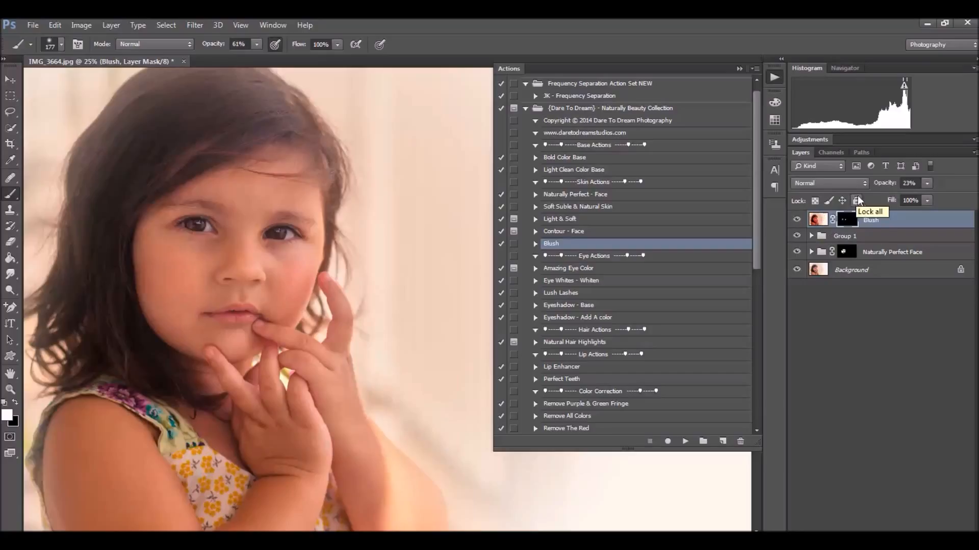
left_click_drag(884, 185, 880, 186)
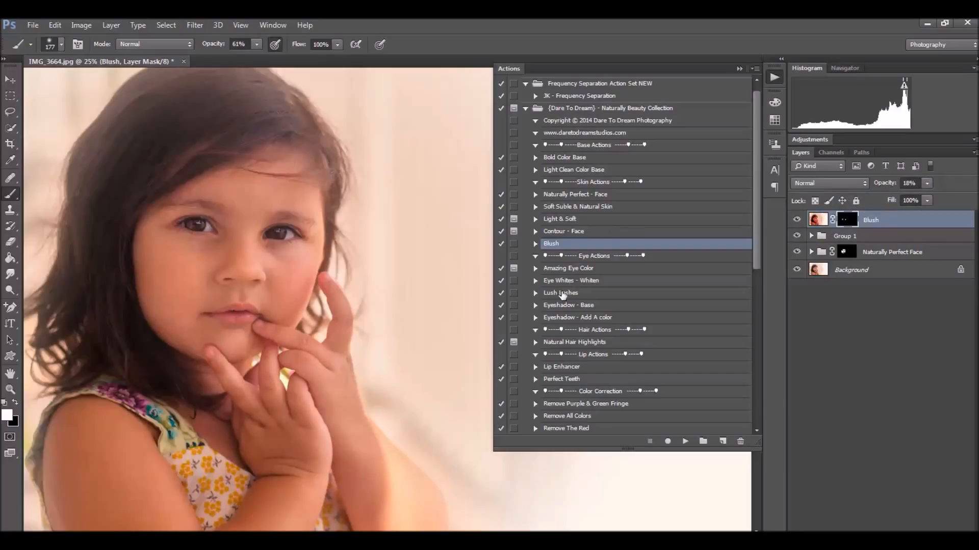
- Run the Lush Lashes and Amazing Eye Color actions, and move the Amazing Eye Color group to the top of the layer stack
left_click(562, 294)
left_click(685, 442)
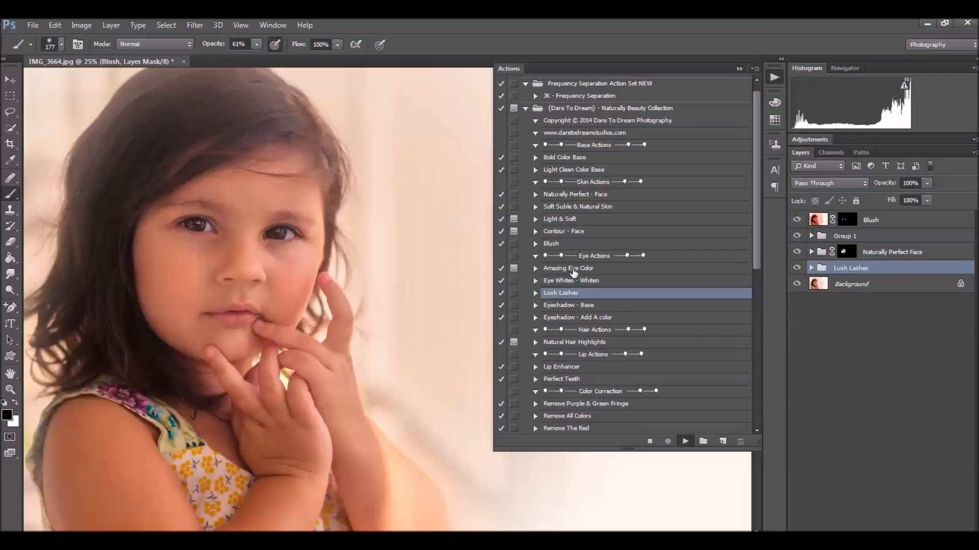
left_click(573, 269)
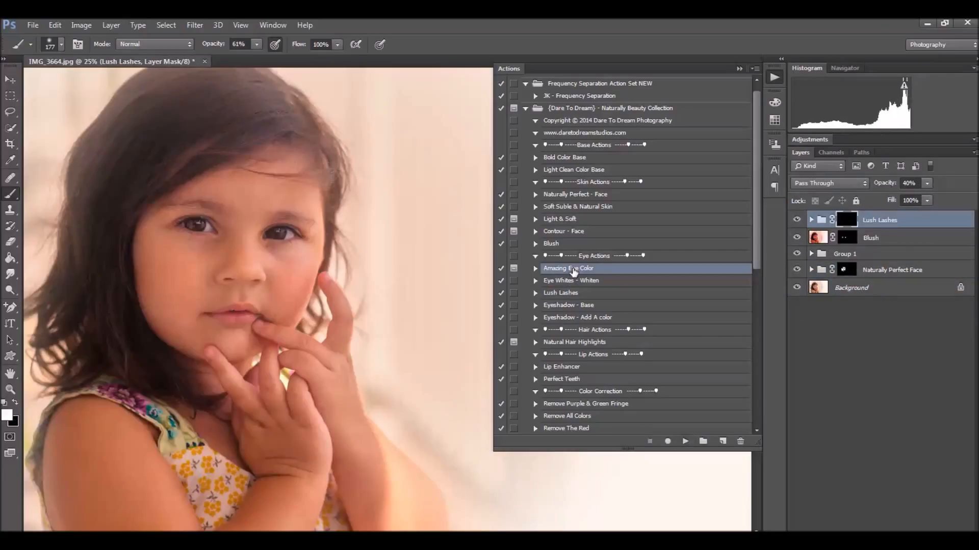
left_click(685, 441)
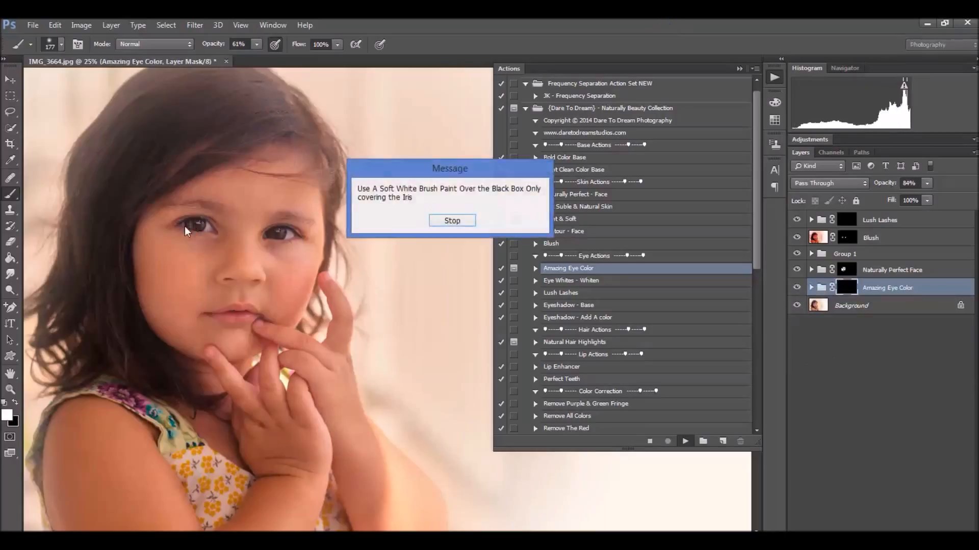
left_click(452, 220)
left_click_drag(877, 288, 869, 216)
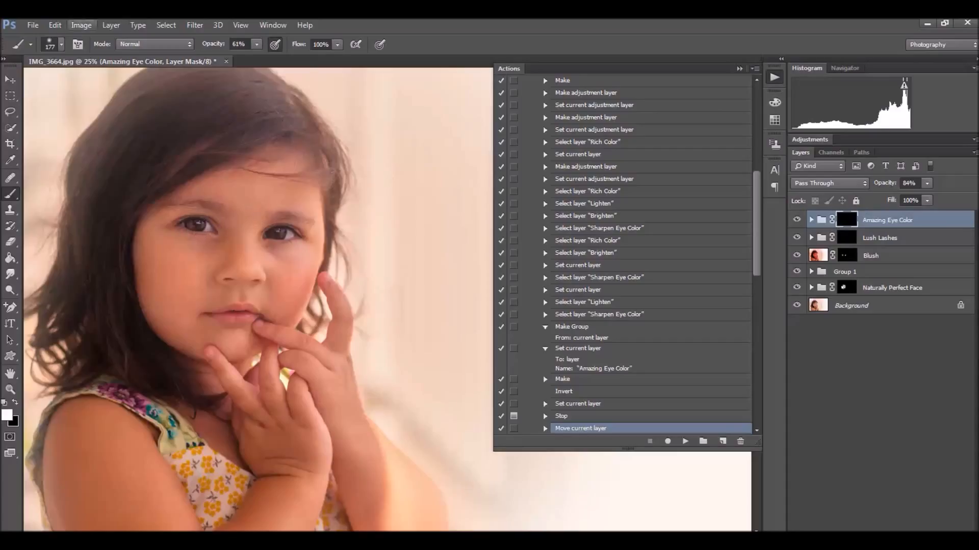
- Paint both irises white on the Amazing Eye Color mask with a 61 px brush, and lower the group's opacity
left_click(62, 45)
left_click_drag(115, 84, 87, 84)
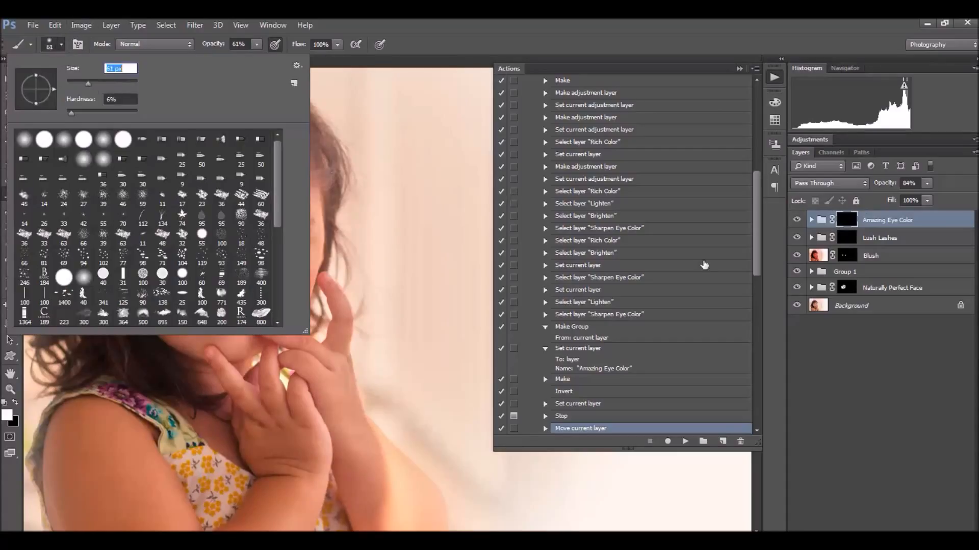
left_click(469, 37)
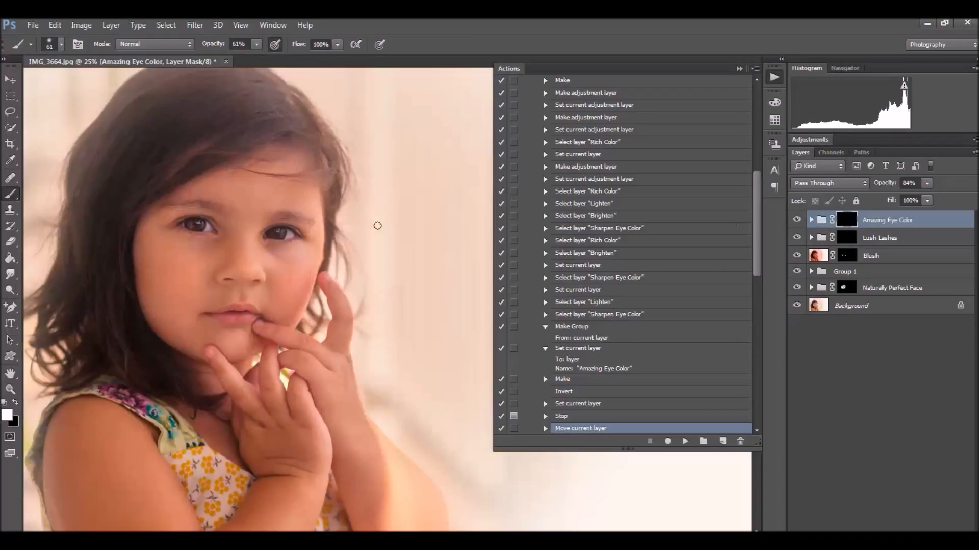
mouse_move(198, 226)
left_mouse_down()
mouse_move(188, 225)
mouse_move(199, 224)
left_mouse_up()
left_click_drag(273, 235, 284, 233)
left_click_drag(892, 187, 850, 190)
- Paint fine upper and lower eyelashes on both eyes in the Lush Lashes mask with a 10 px white brush at 25% hardness
left_click(837, 241)
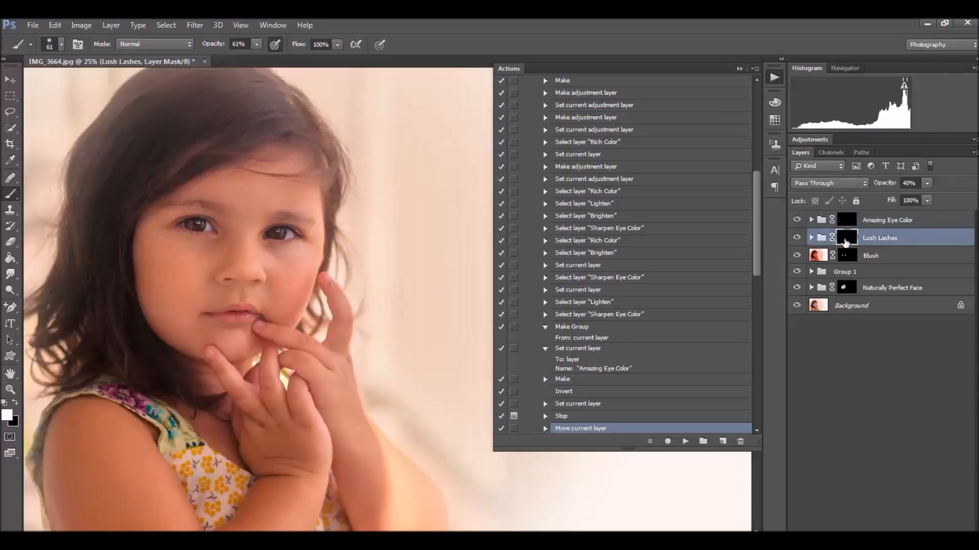
key("ctrl+plus")
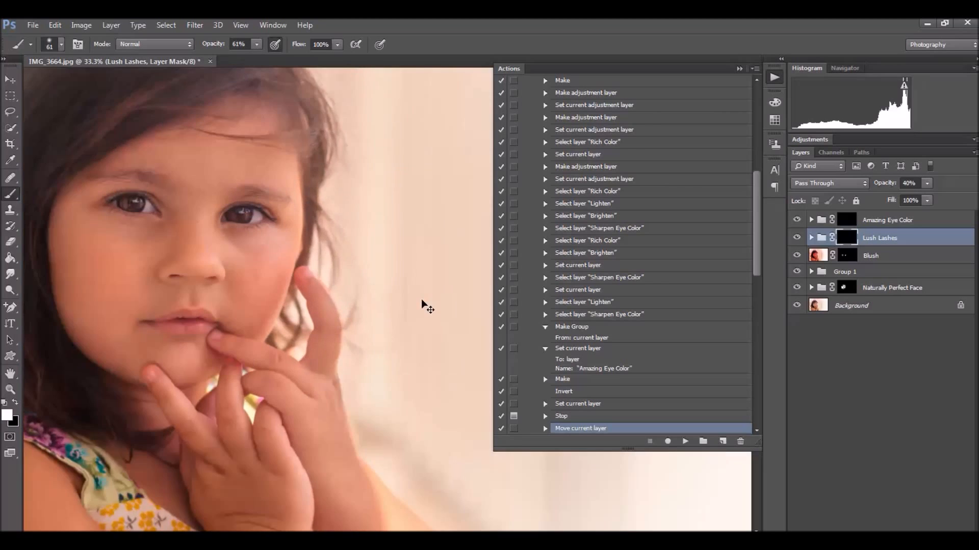
key("ctrl+plus")
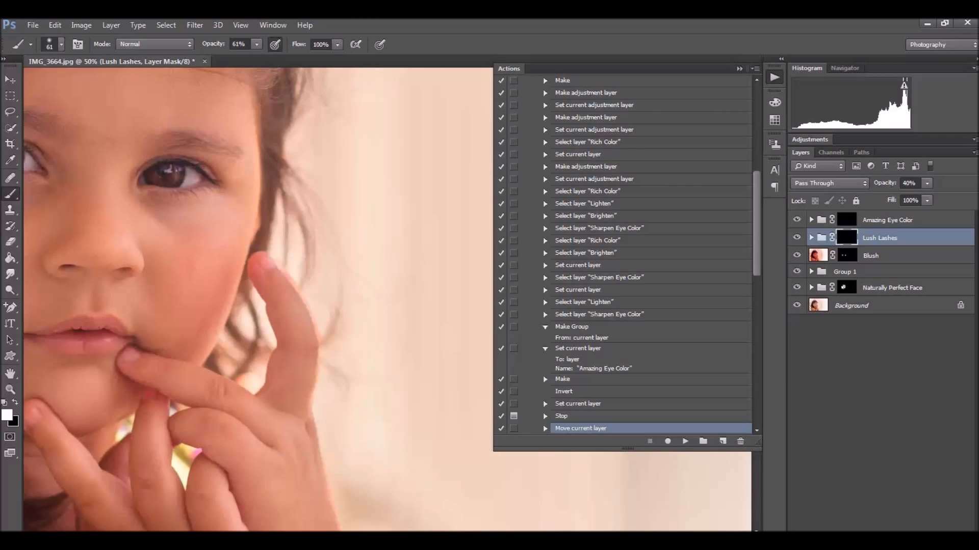
scroll(258, 299, "left", 5)
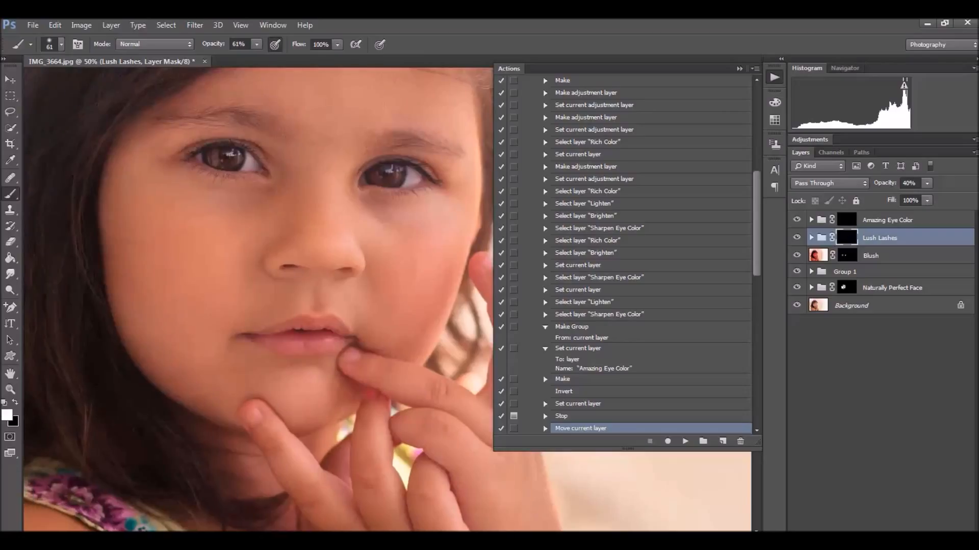
left_click(62, 44)
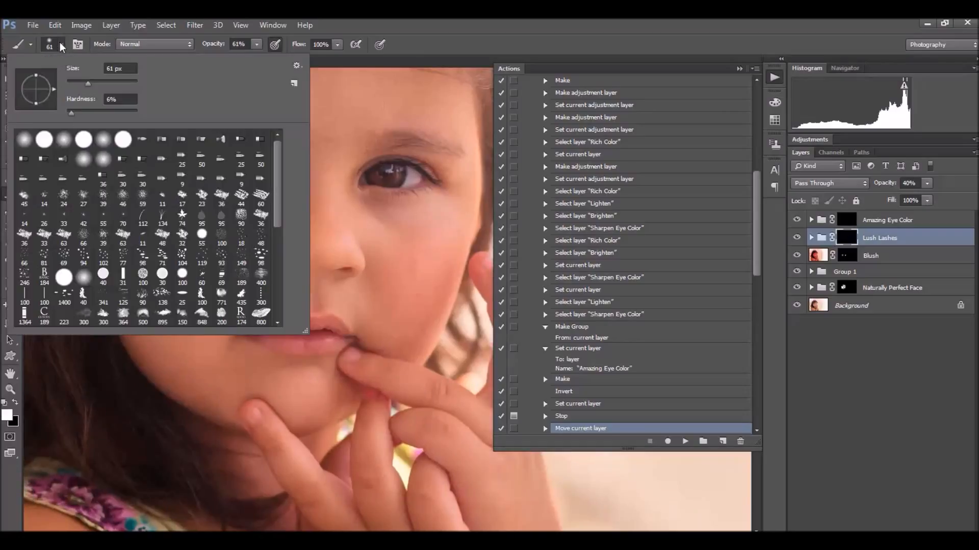
mouse_move(88, 83)
left_mouse_down()
mouse_move(70, 84)
mouse_move(84, 112)
left_mouse_up()
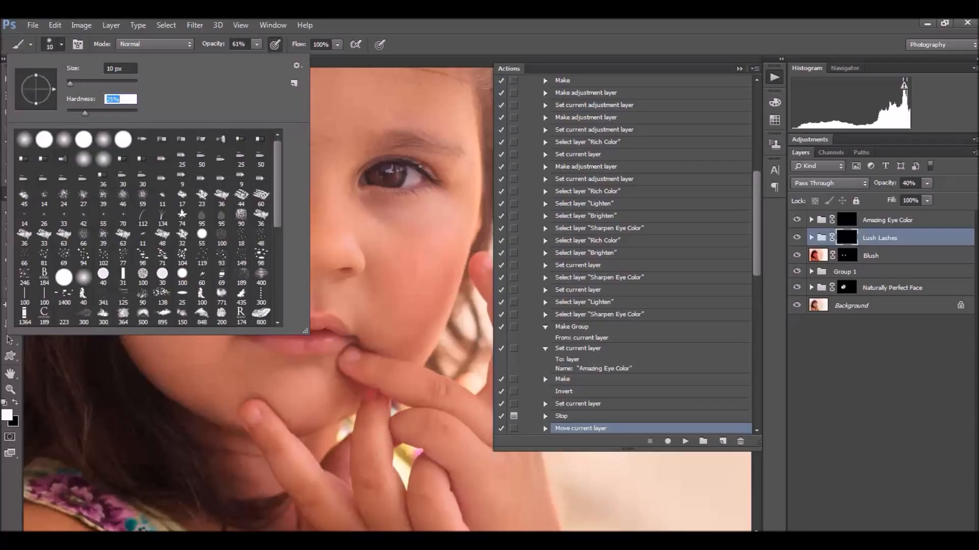
left_click(443, 25)
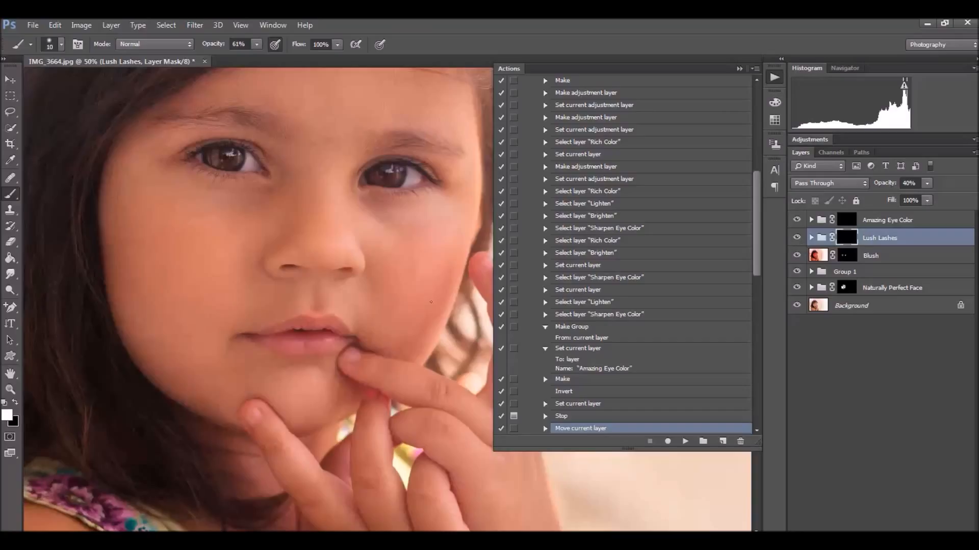
key("ctrl+plus")
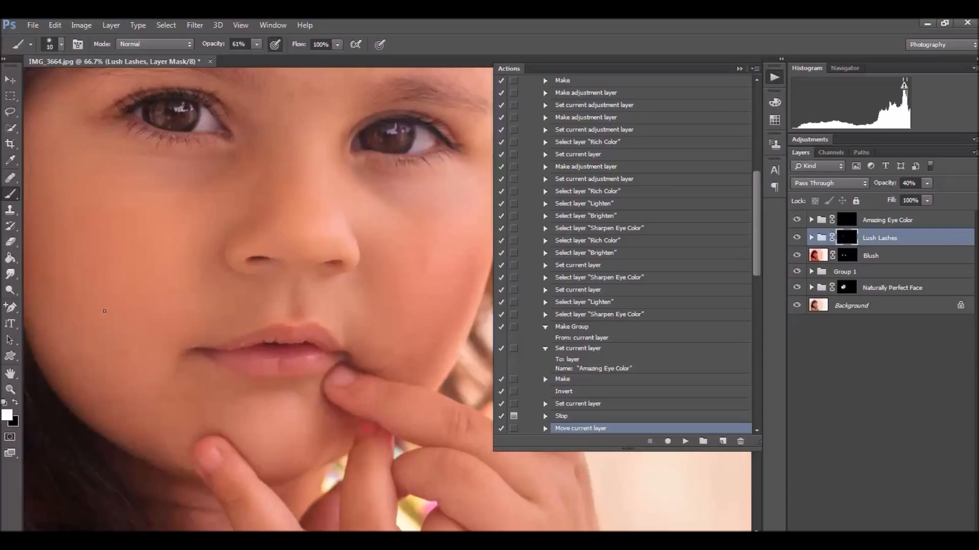
left_click(16, 402)
- Lower the contour group's opacity to 5%, and compare the whole portrait with the group hidden and shown
key("ctrl+minus")
key("ctrl+minus")
key("ctrl+minus")
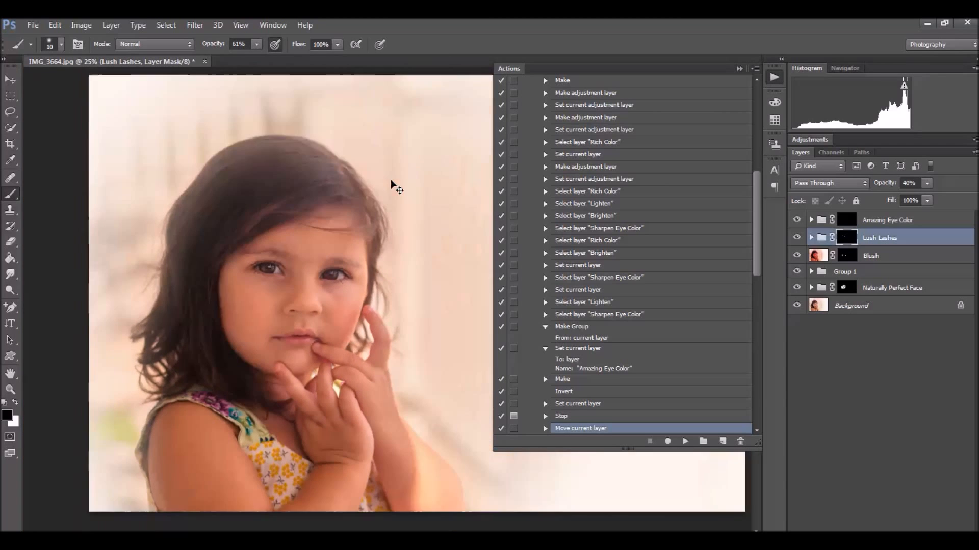
key("ctrl+minus")
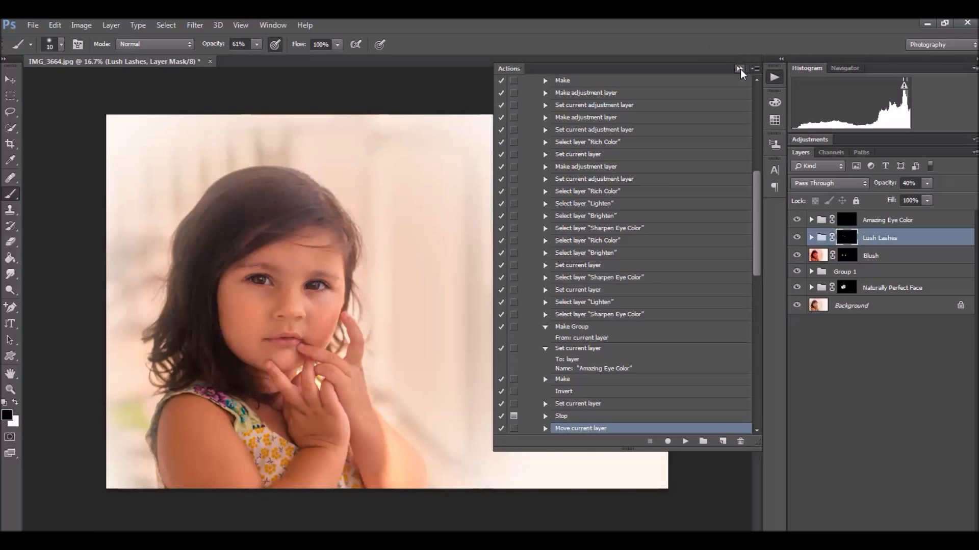
left_click(740, 70)
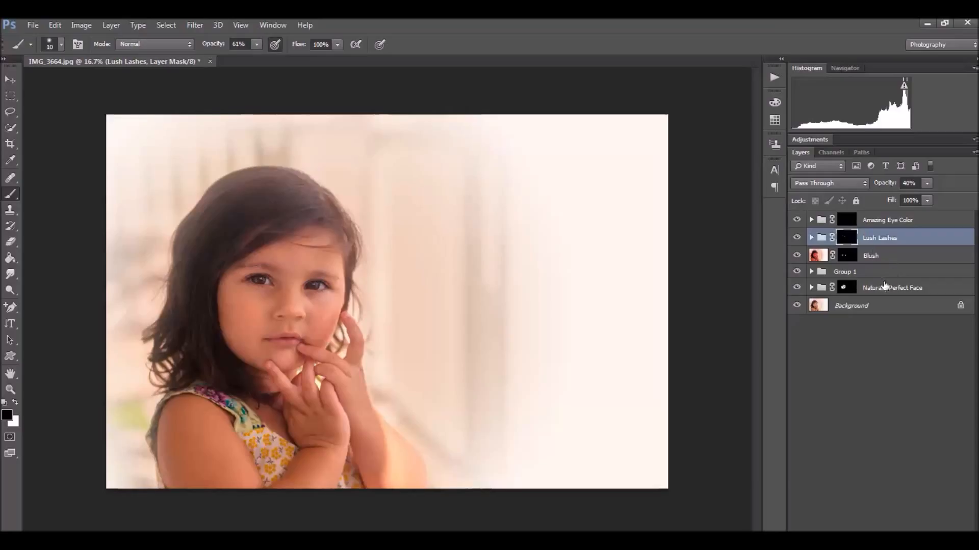
left_click(846, 273)
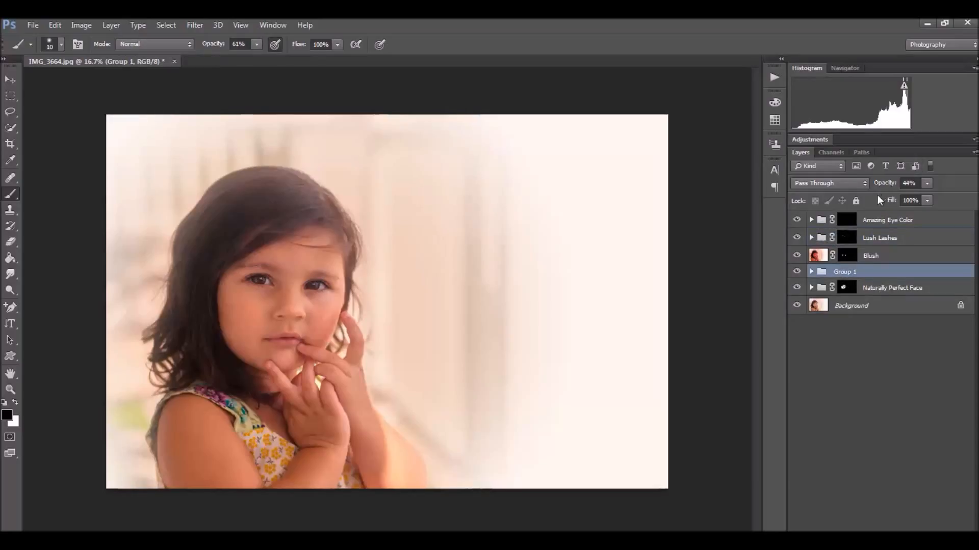
left_click_drag(889, 184, 868, 191)
left_click(797, 274)
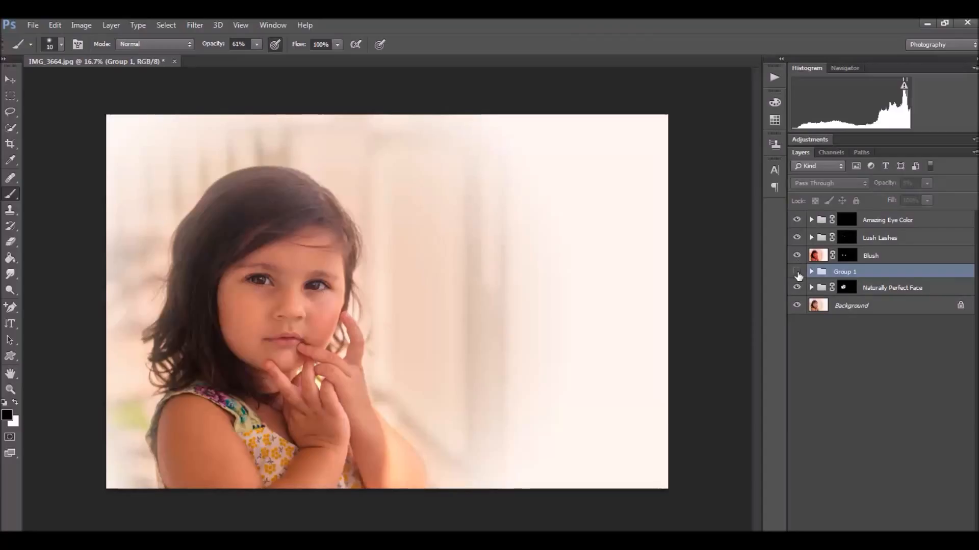
left_click(797, 274)
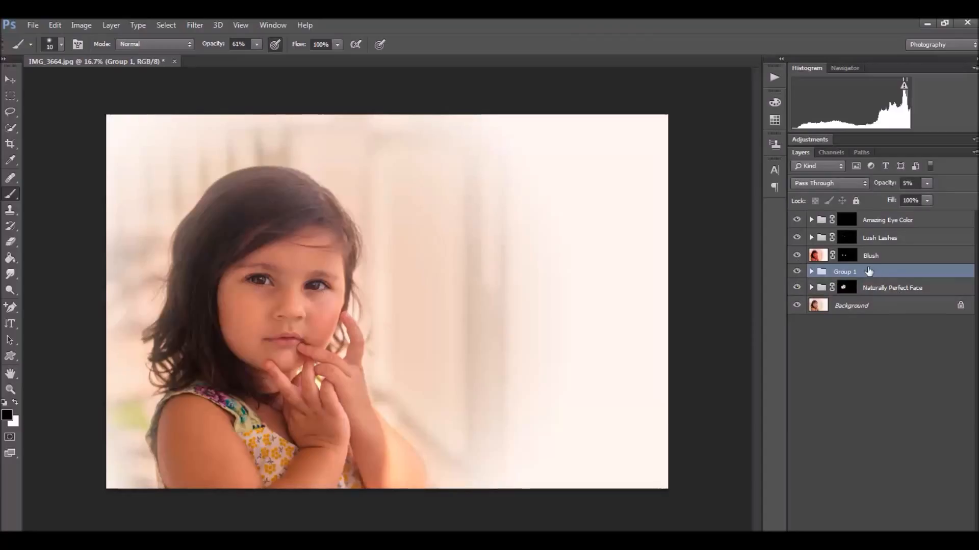
- Compare the portrait with the Blush, Lush Lashes, Amazing Eye Color and Naturally Perfect Face layers each hidden and shown, and inspect the result up close
left_click(797, 256)
left_click(797, 256)
left_click(798, 238)
left_click(797, 238)
left_click(796, 220)
left_click(796, 220)
left_click(797, 288)
left_click(797, 288)
key("ctrl+plus")
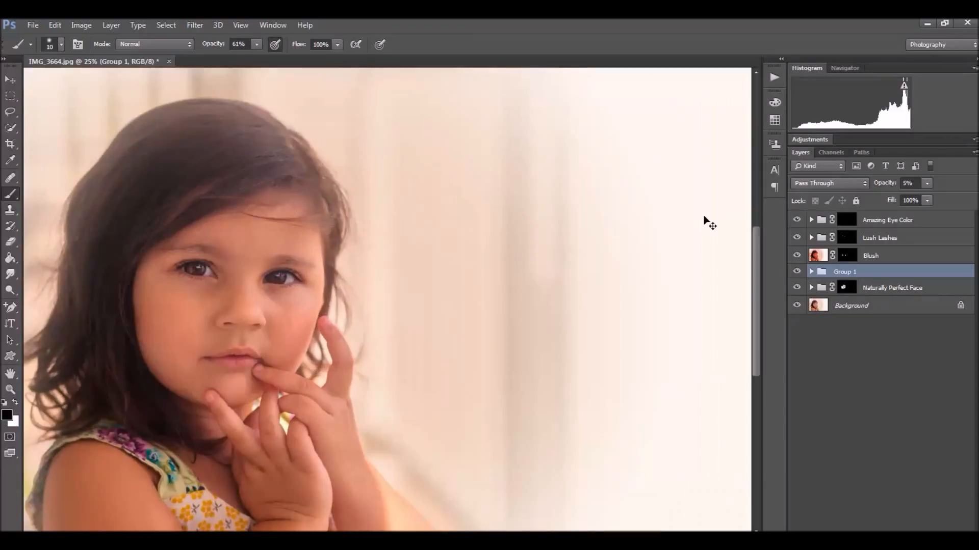
left_click_drag(755, 235, 758, 249)
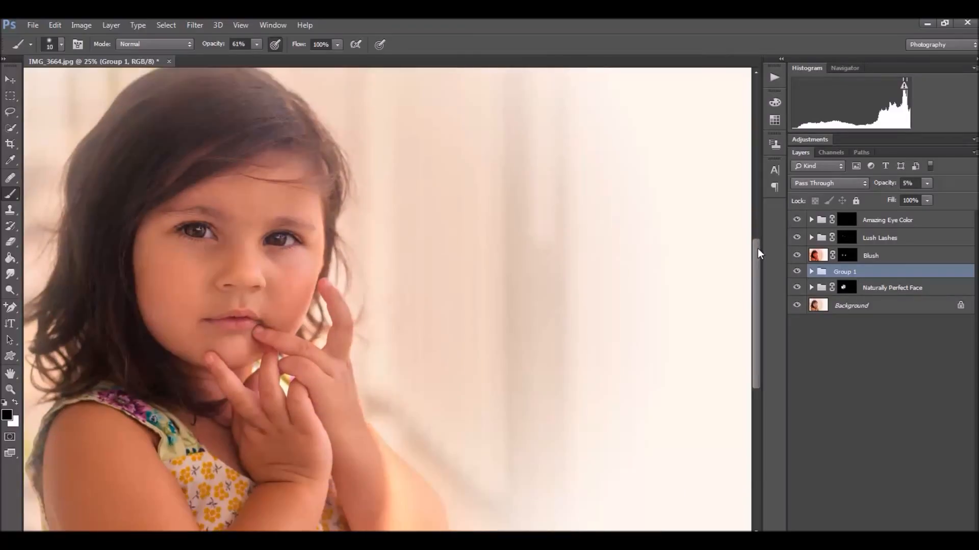
key("ctrl+minus")
key("ctrl+minus")
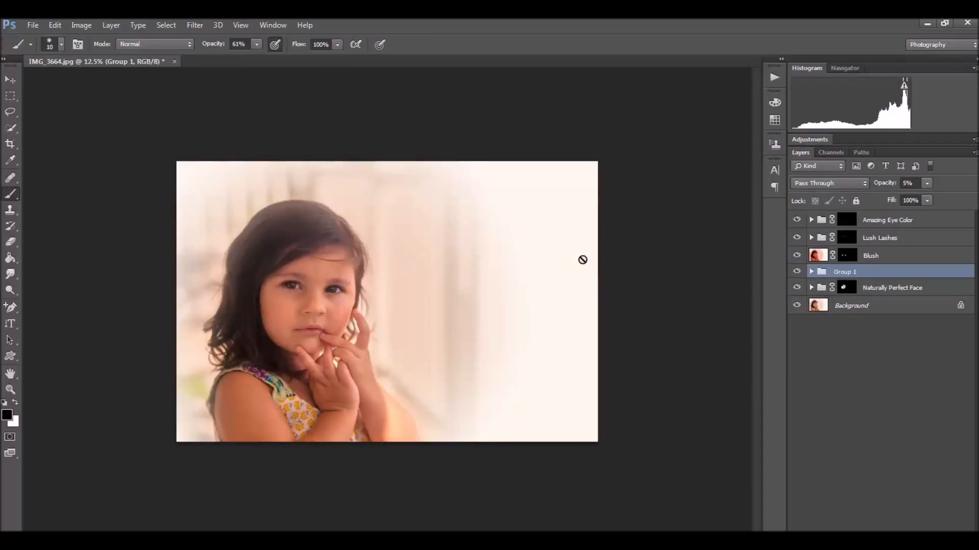
- Place the "before (1 of 1)" photo from Pictures > Edits > Georgia Vacation 2014 as an embedded layer, and move it to the top of the layer stack
left_click(841, 307)
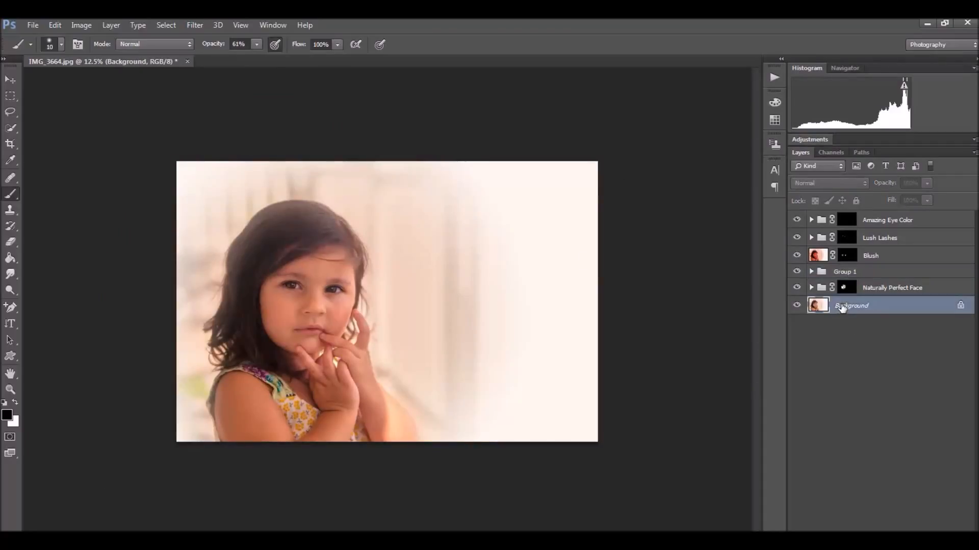
left_click(32, 24)
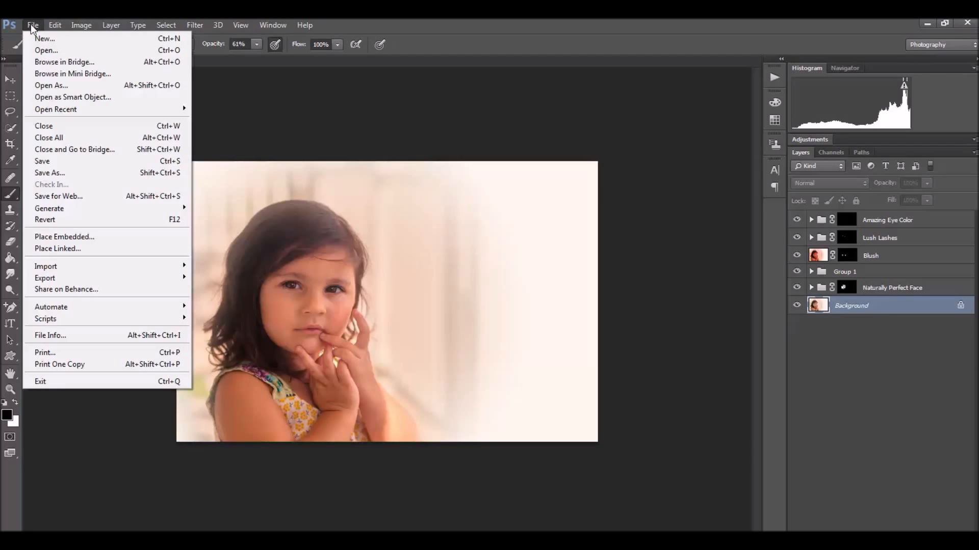
left_click(69, 238)
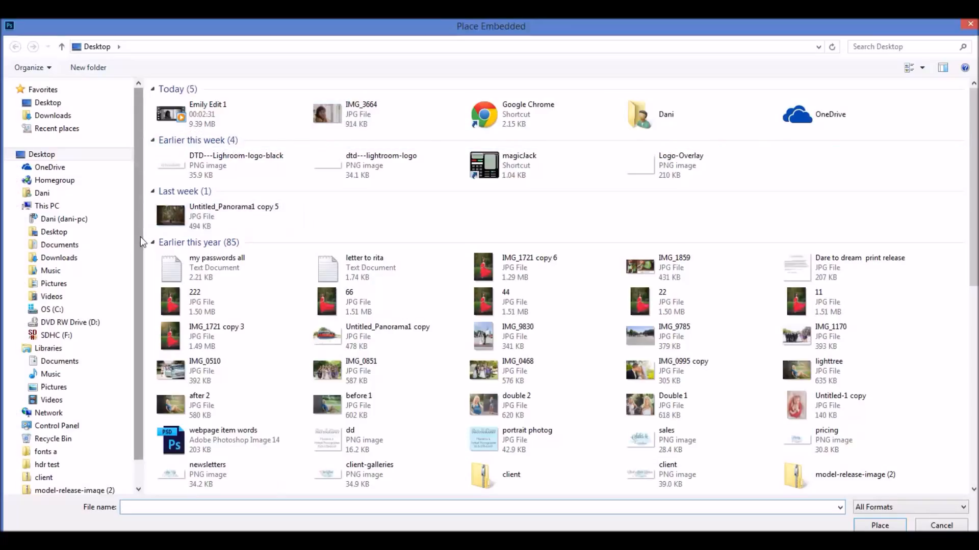
scroll(140, 255, "down", 1)
scroll(142, 244, "up", 1)
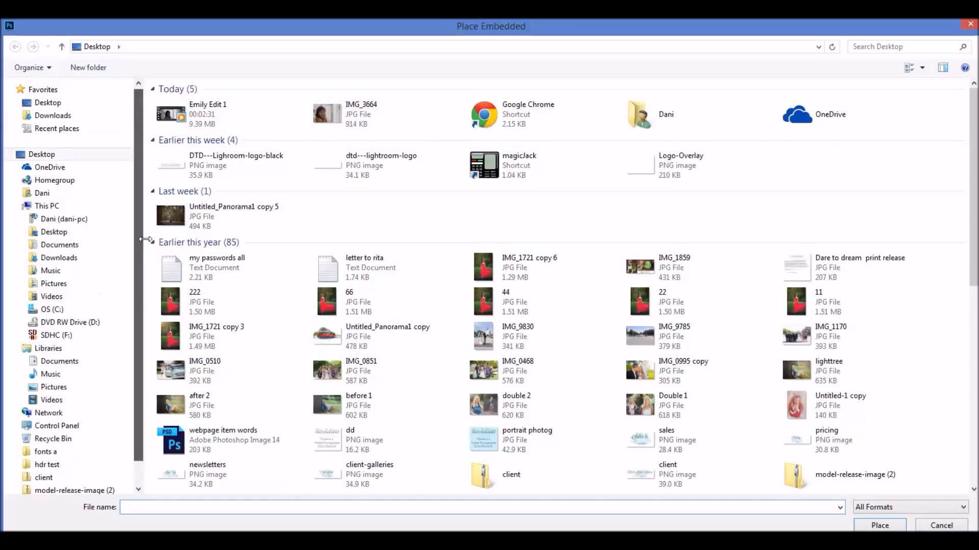
left_click(25, 285)
left_click(30, 304)
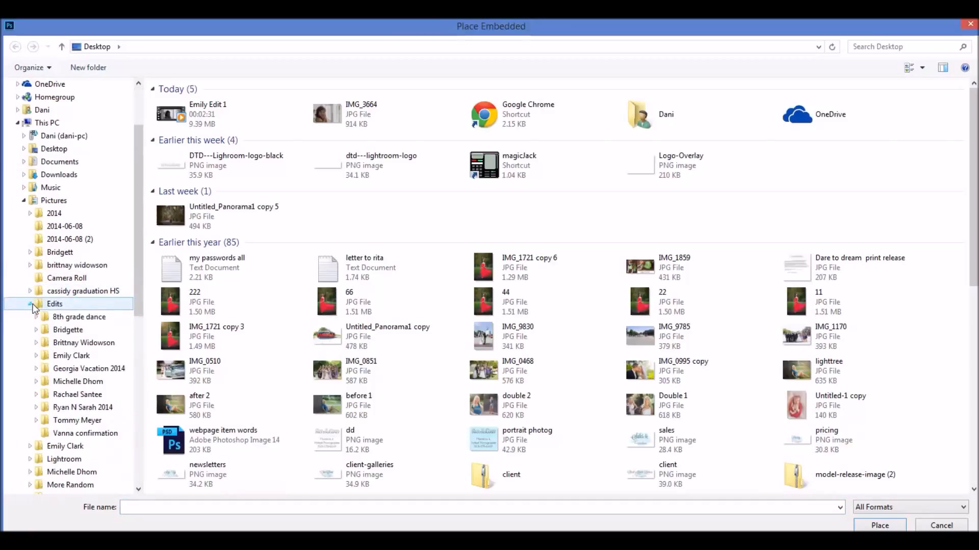
left_click(79, 368)
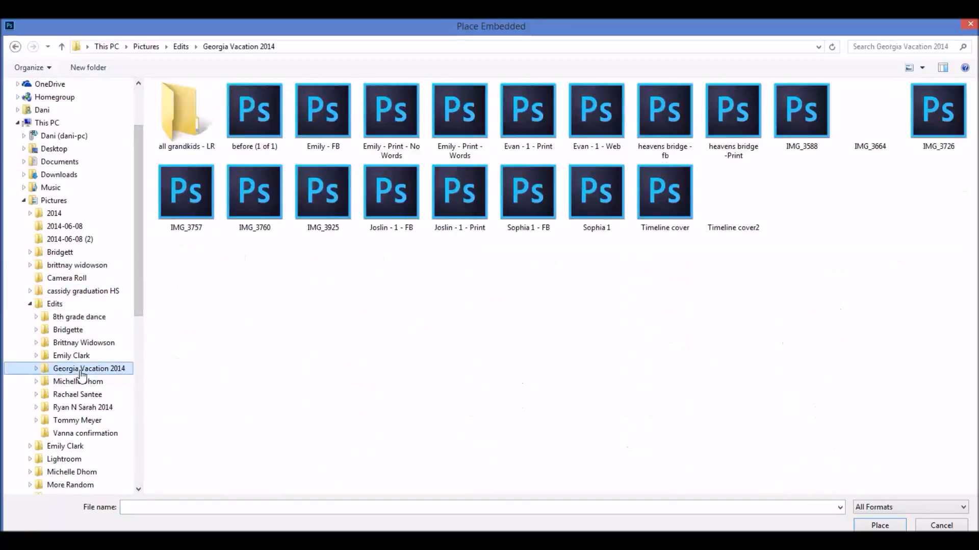
left_click(258, 123)
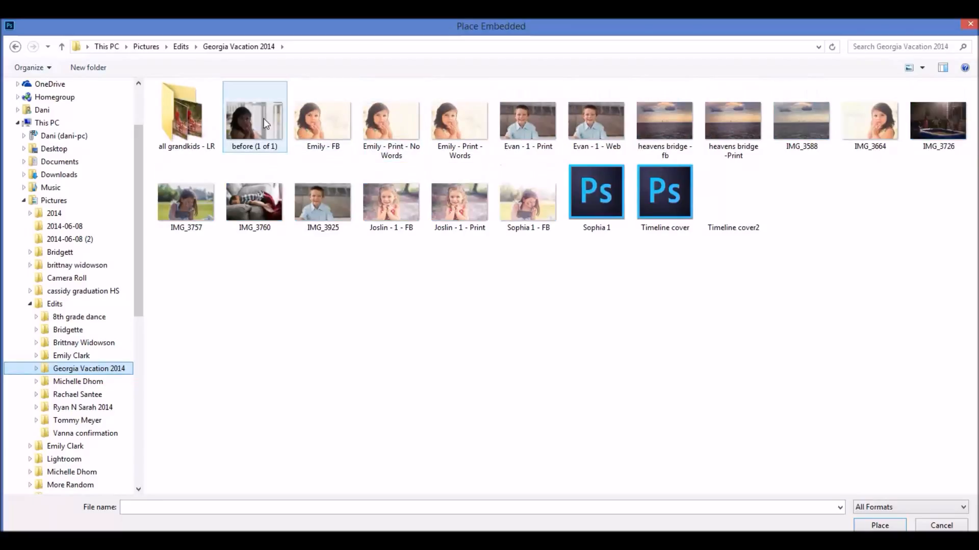
left_click(879, 526)
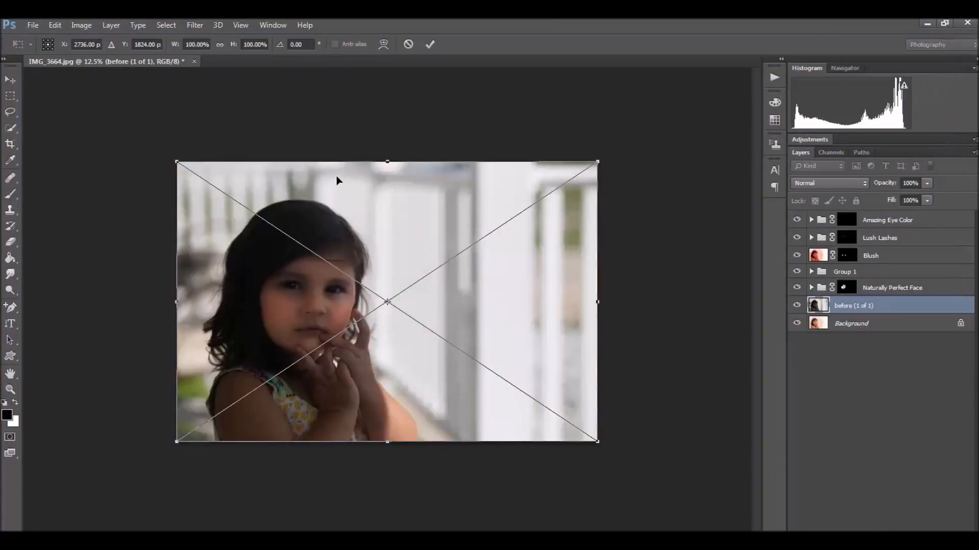
key("b")
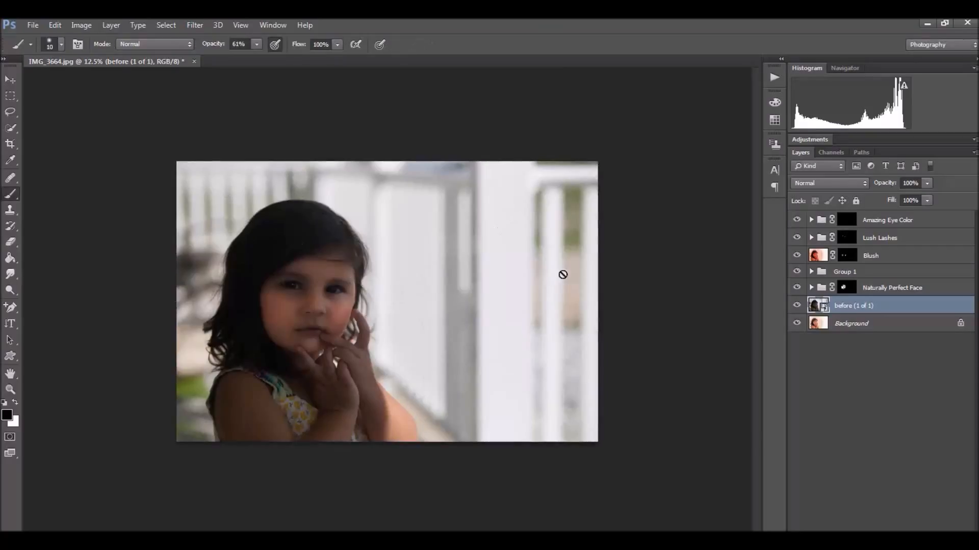
mouse_move(870, 309)
left_mouse_down()
mouse_move(862, 206)
mouse_move(862, 216)
left_mouse_up()
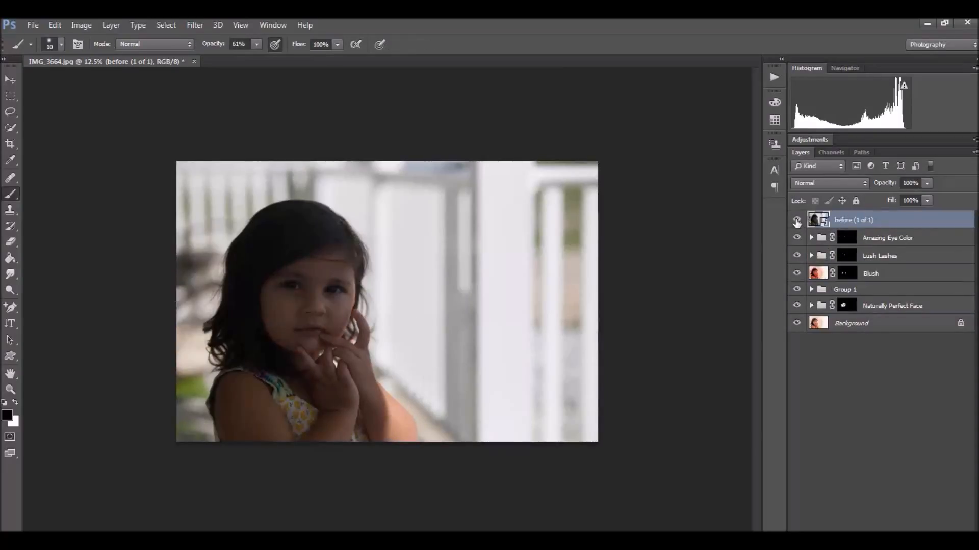
- Compare the original photo with the finished edit by hiding and showing the "before (1 of 1)" layer
left_click(797, 220)
left_click(796, 221)
left_click(797, 220)
left_click(797, 220)
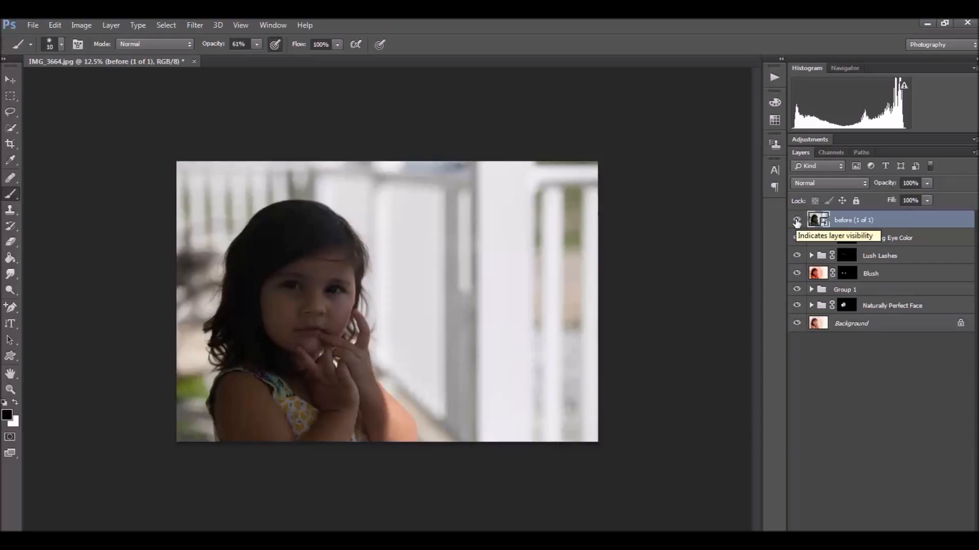
key("ctrl+plus")
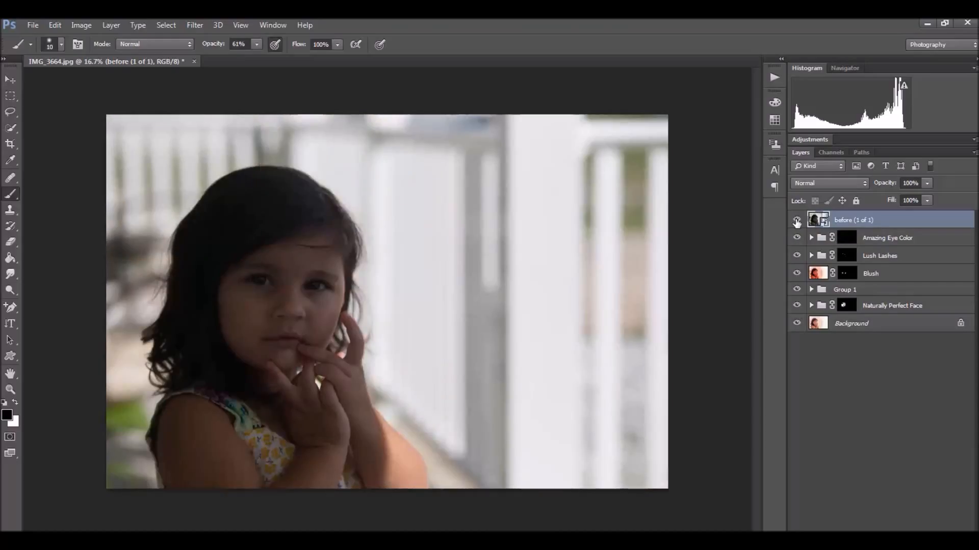
left_click(796, 221)
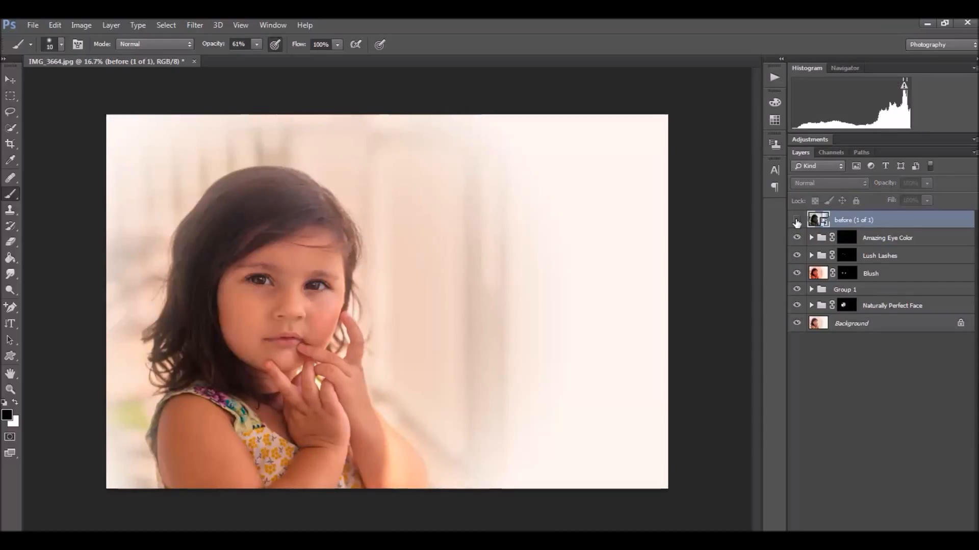
left_click(797, 220)
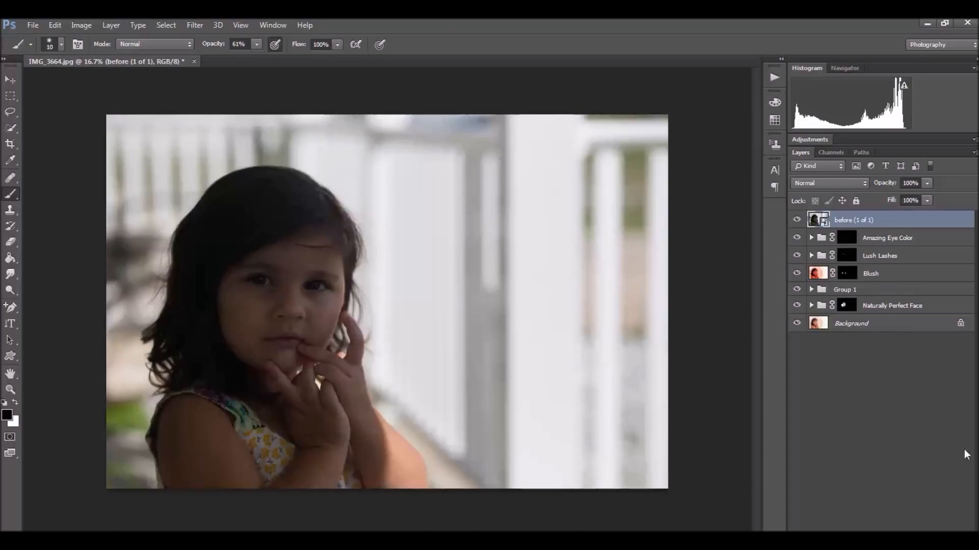
left_click(867, 541)
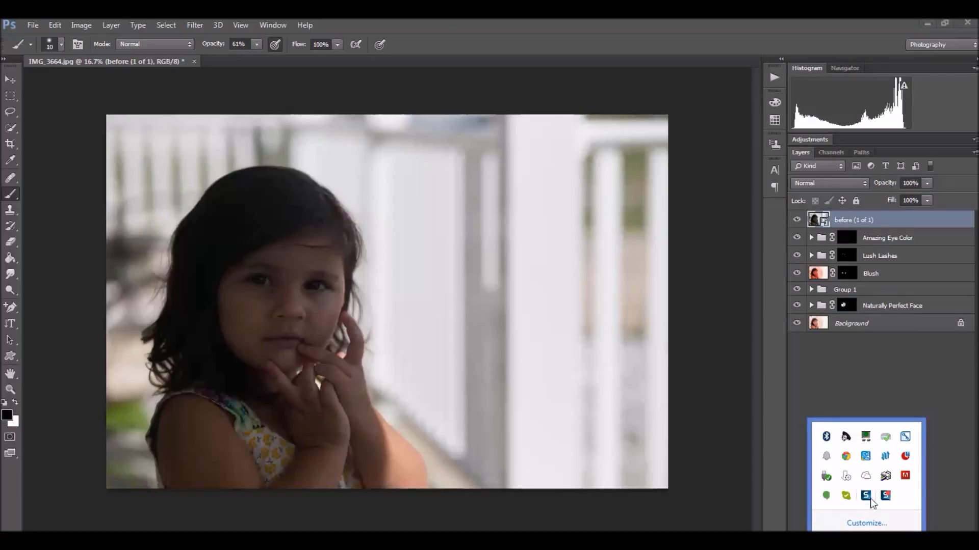